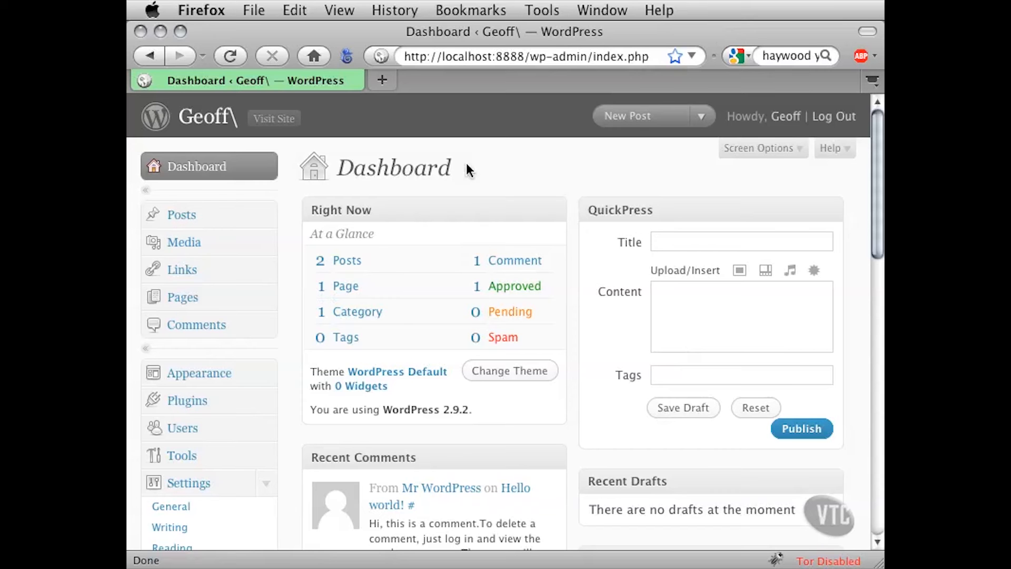
Open the post "Welcome To My New Blog" for editing and widen the browser window to uncover the whole editor
left_click(266, 212)
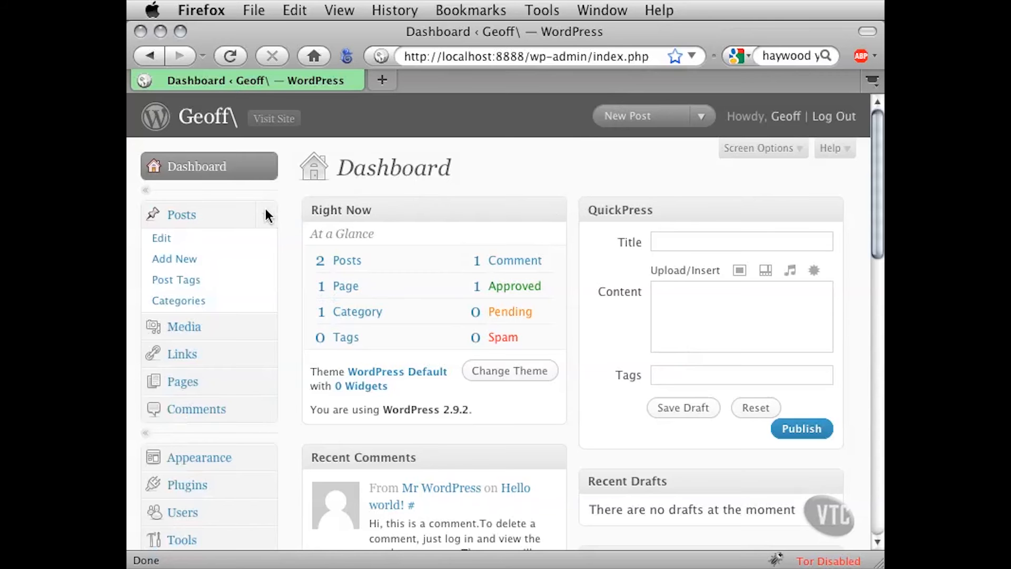
left_click(171, 240)
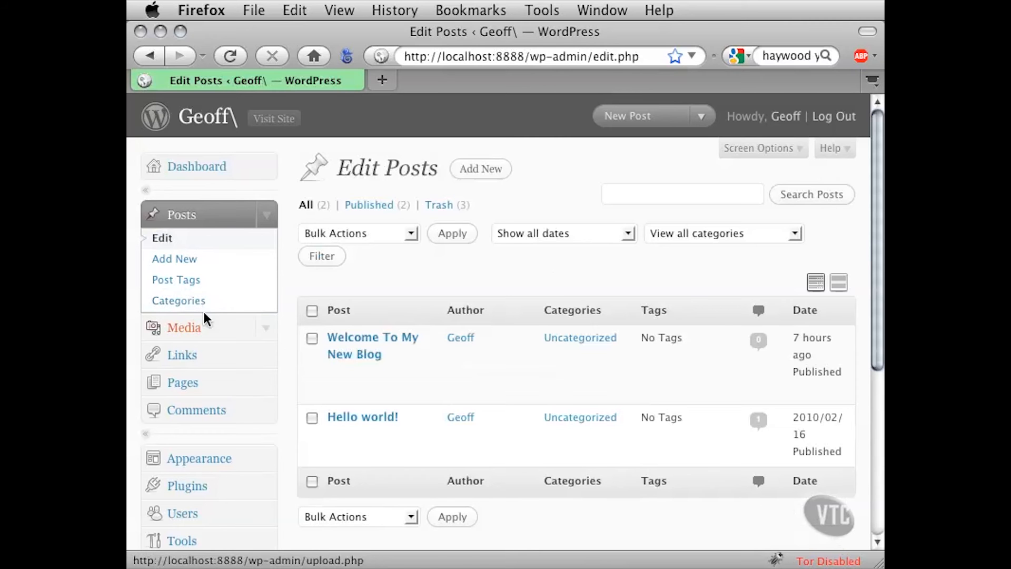
mouse_move(304, 388)
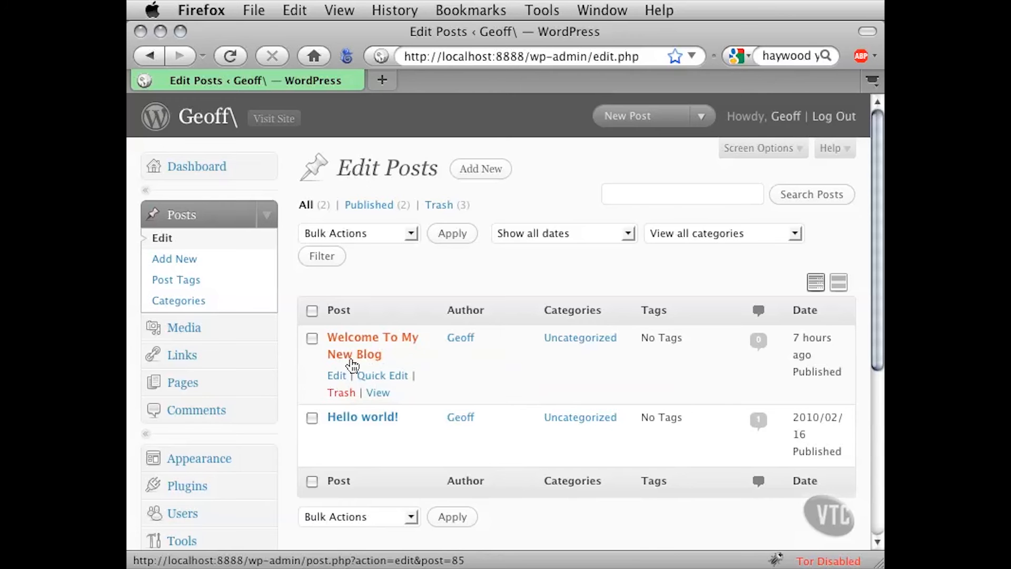
left_click(346, 357)
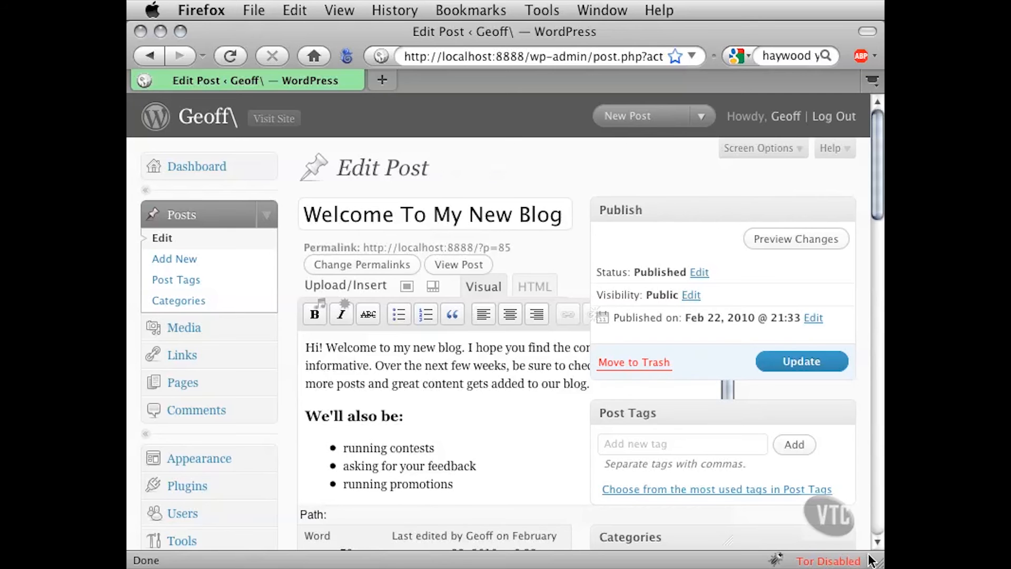
left_click_drag(880, 564, 1010, 564)
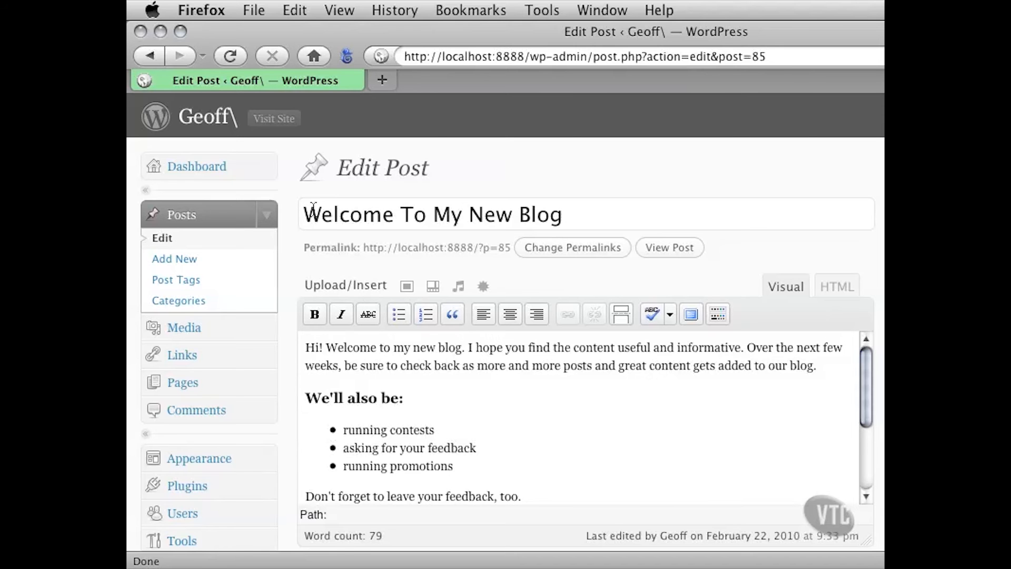
In the post title, replace "My" with the blog owner's first name in possessive form and remove "New"
left_click_drag(303, 213, 582, 217)
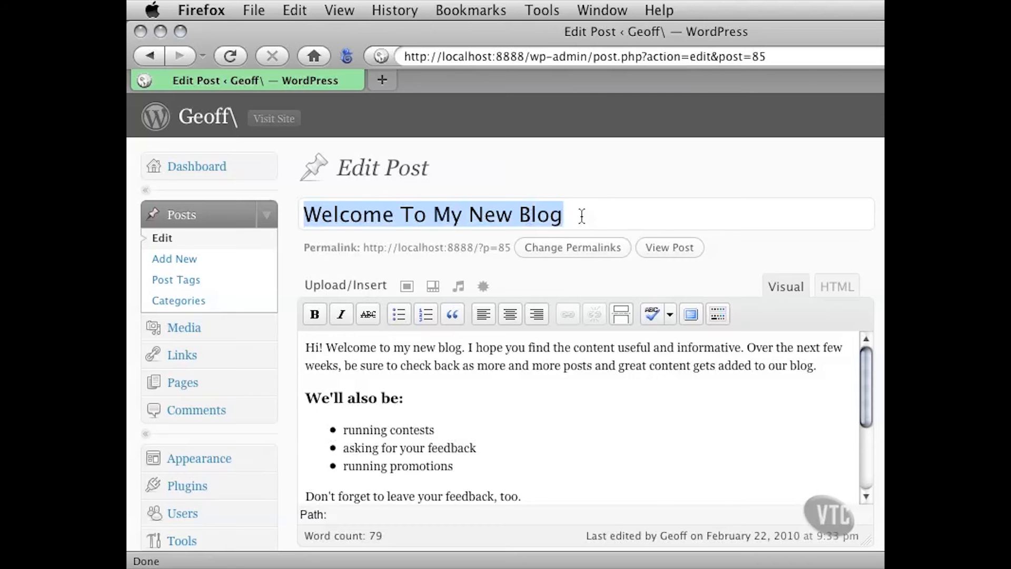
left_click(435, 217)
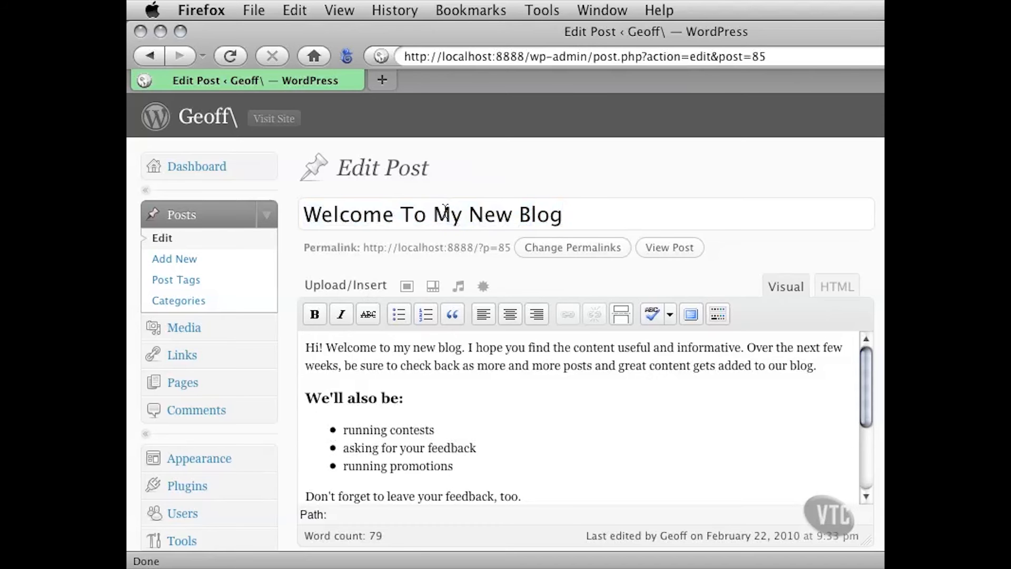
left_click_drag(433, 216, 457, 219)
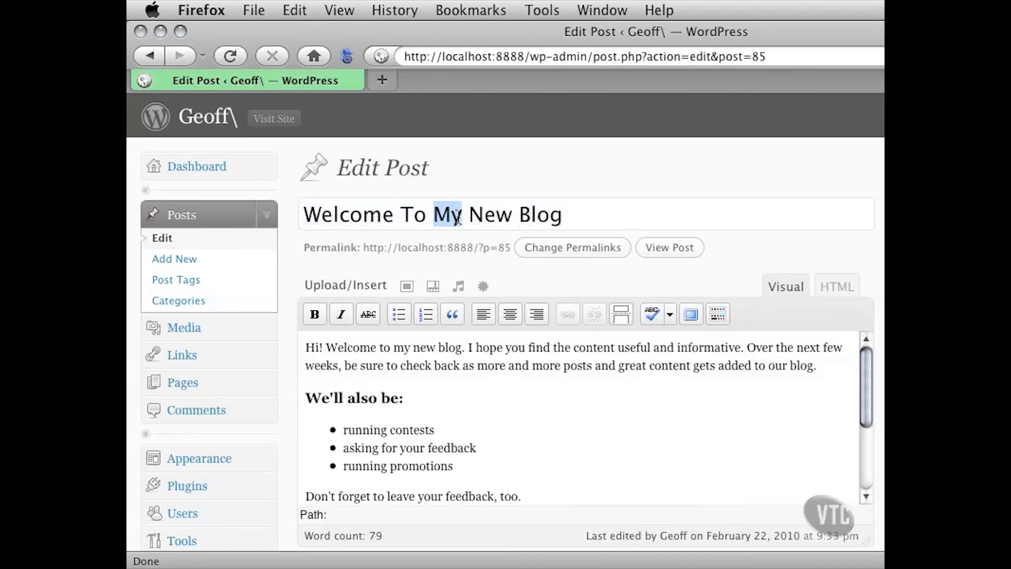
type("Geoff's")
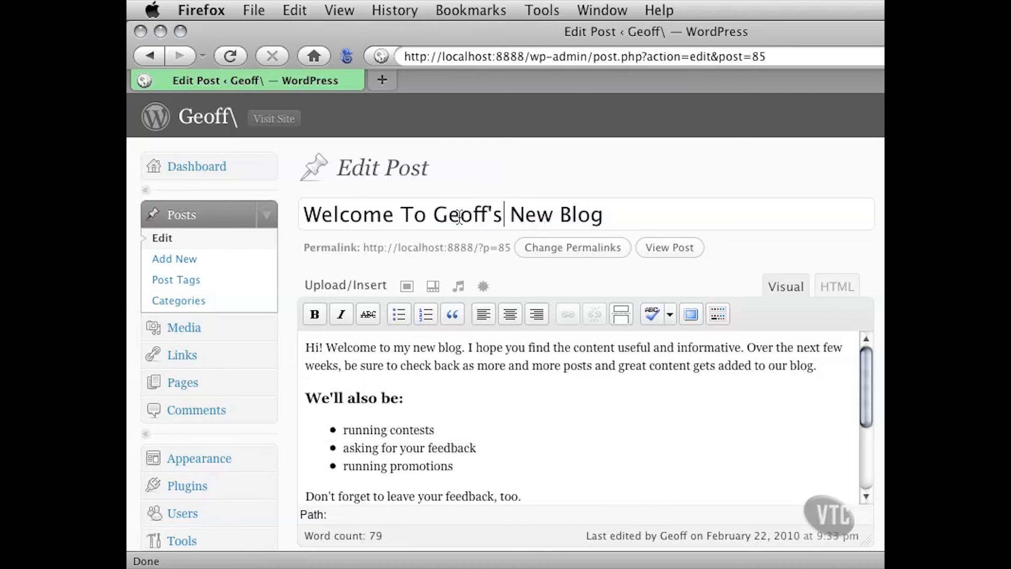
left_click_drag(504, 216, 559, 216)
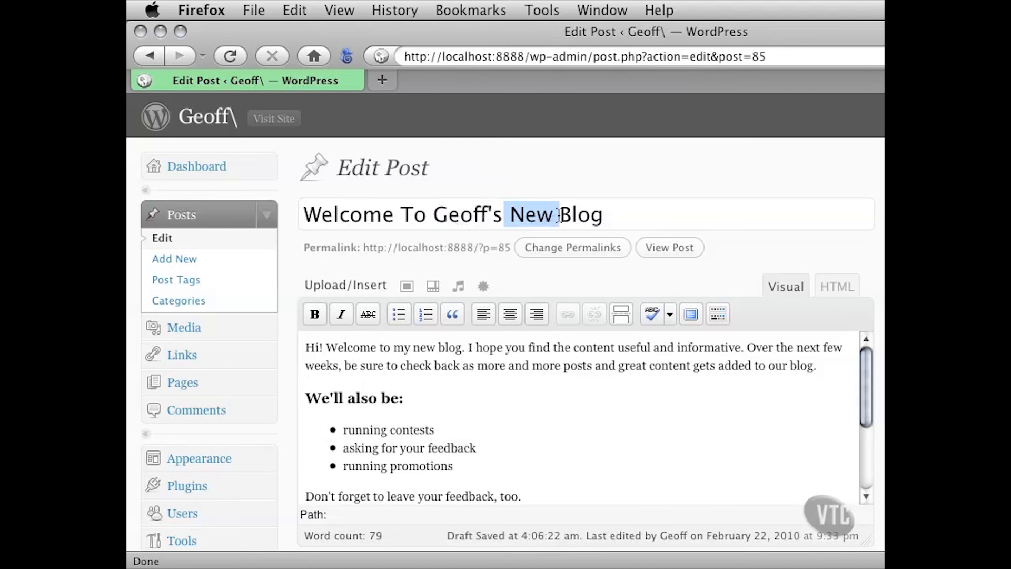
key("BackSpace")
left_click(423, 213)
left_click_drag(423, 213, 557, 214)
left_click(527, 213)
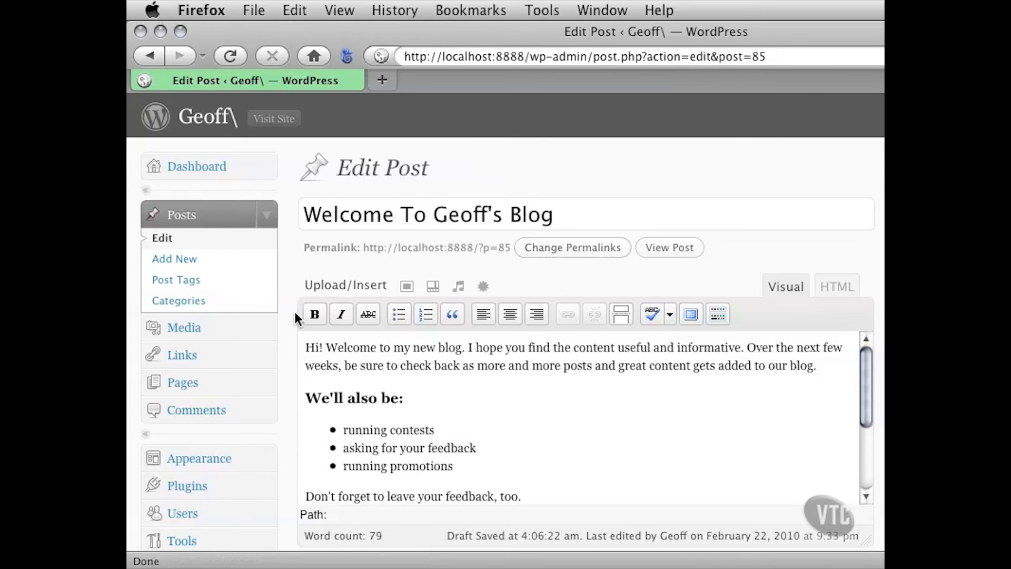
Show the editor's extra formatting row and change the "We'll also be:" heading to the Paragraph format
scroll(291, 314, "down", 3)
scroll(290, 315, "down", 3)
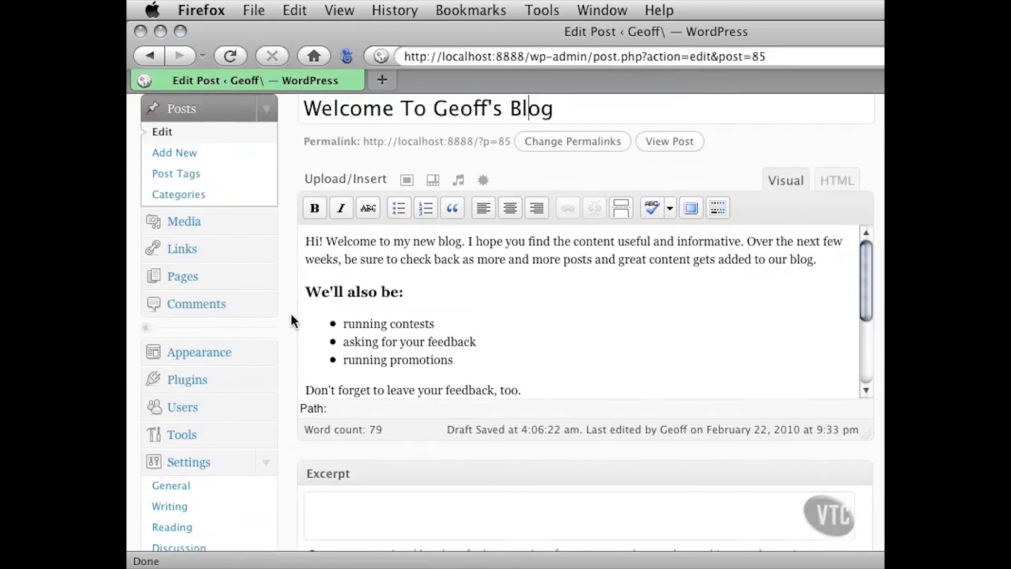
left_click_drag(349, 227, 469, 345)
left_click(456, 261)
left_click(358, 280)
left_click_drag(323, 279, 403, 282)
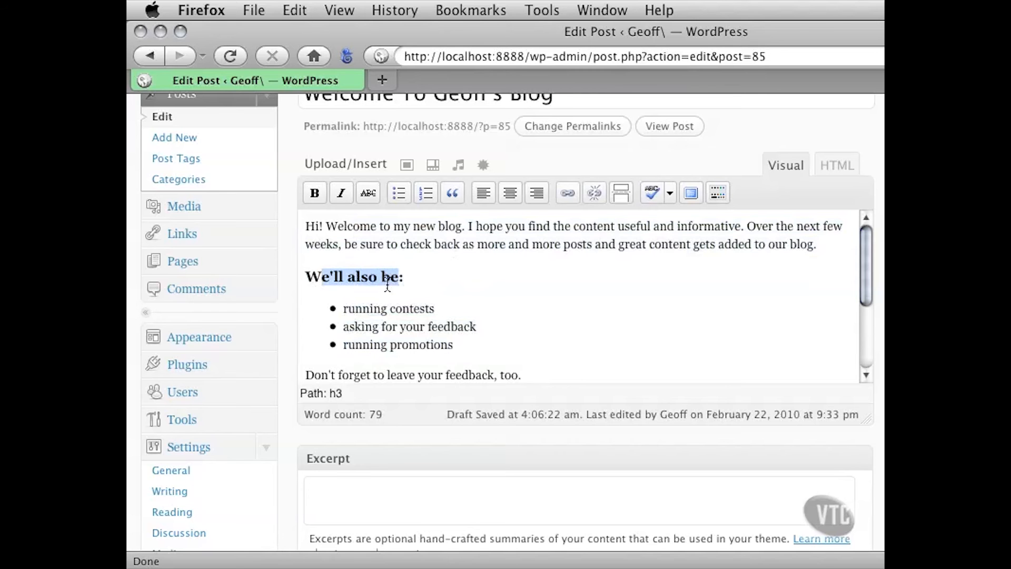
left_click(345, 280)
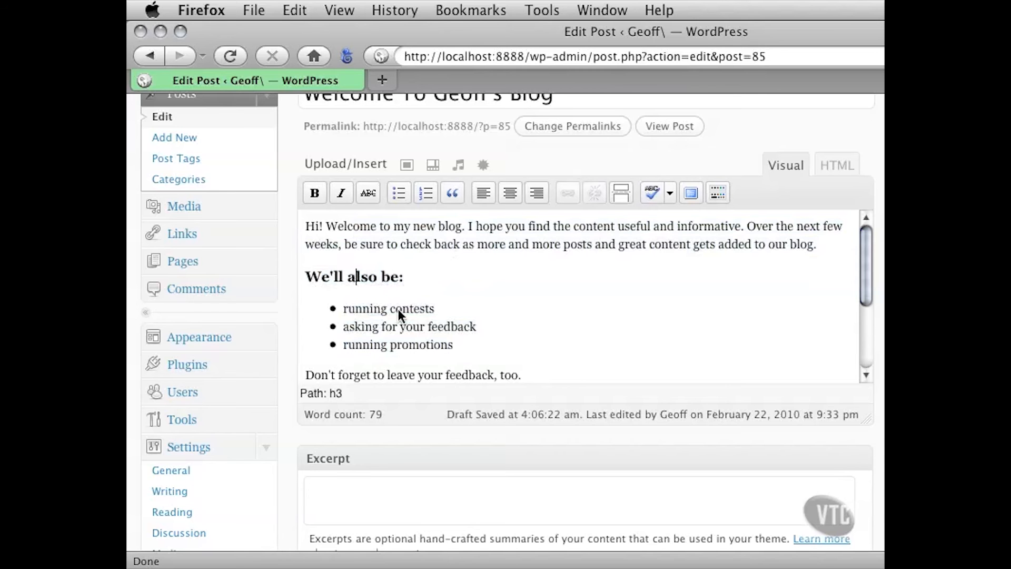
left_click(359, 279)
left_click(718, 194)
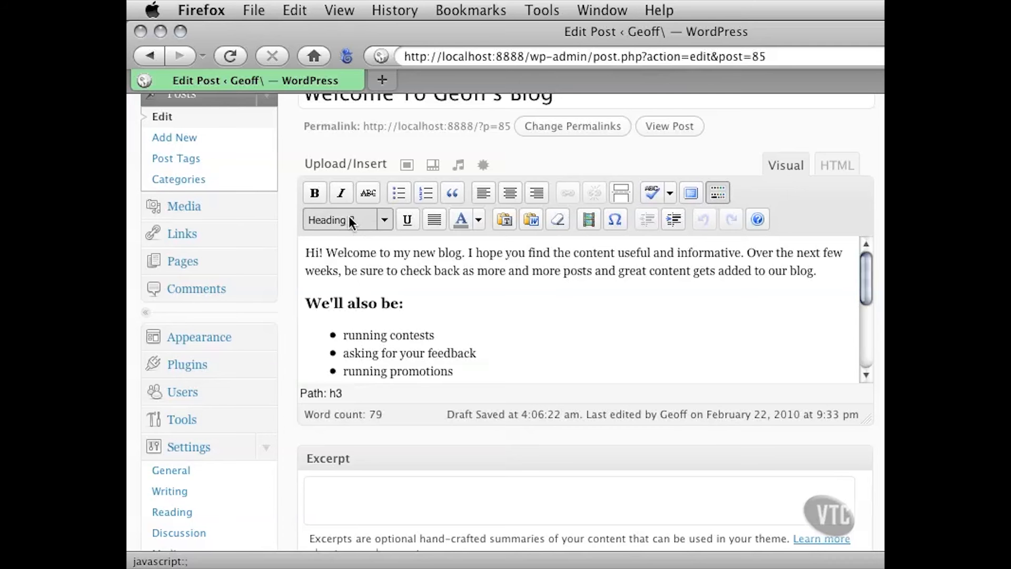
left_click(385, 220)
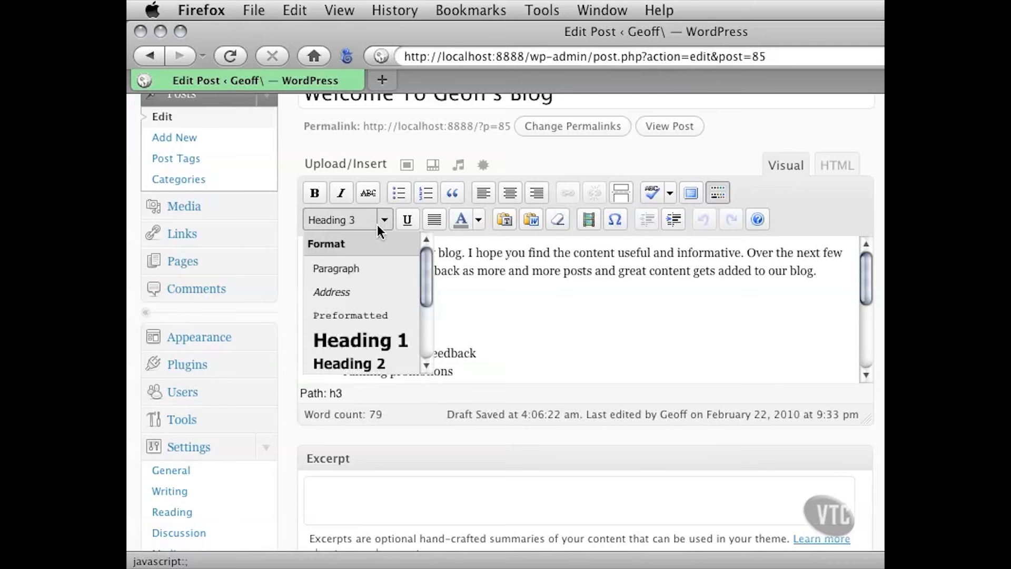
left_click(349, 268)
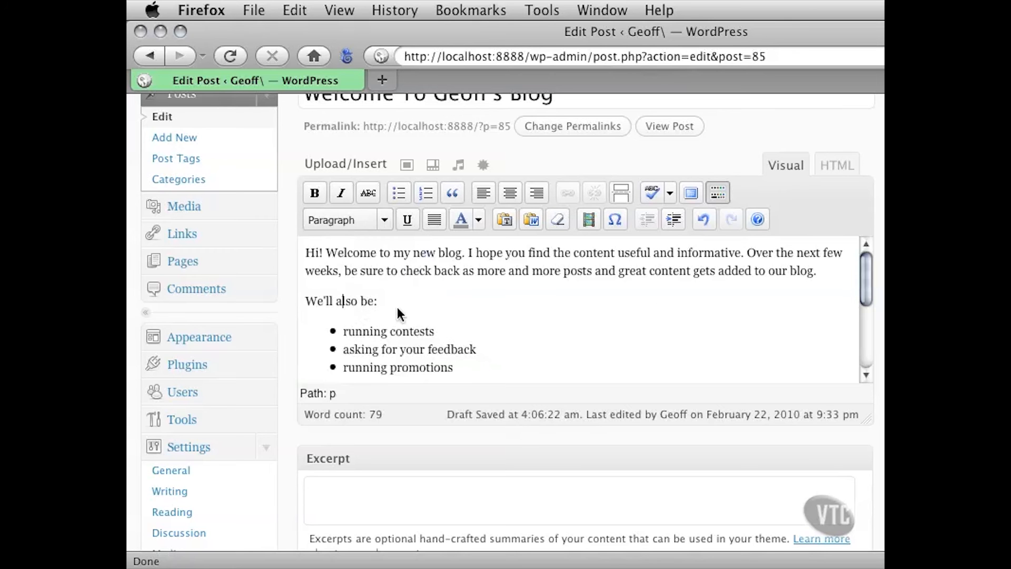
Join "We'll also be:" onto the end of the opening paragraph and delete the "Hi!" greeting at its start
left_click(823, 279)
key("Delete")
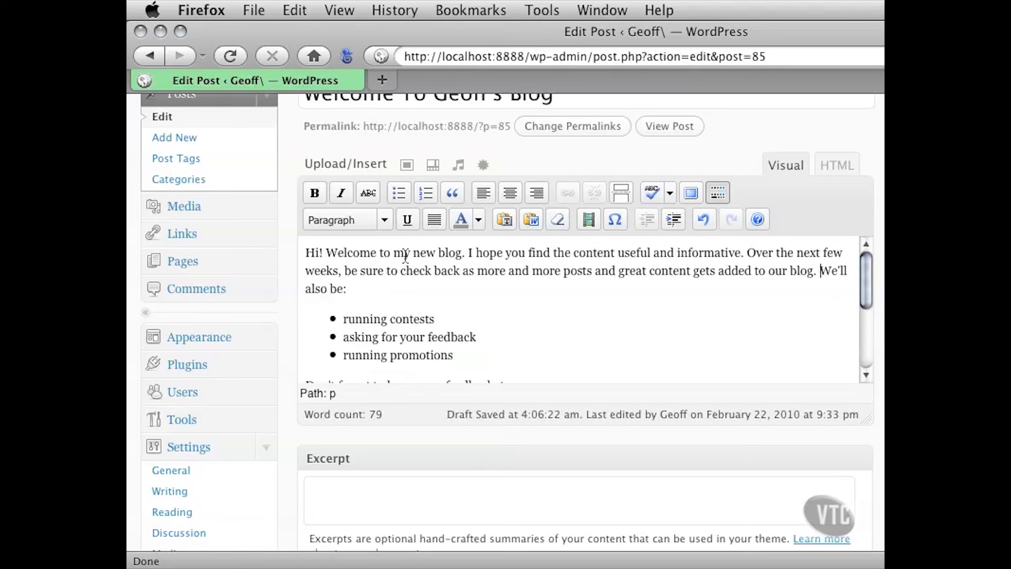
left_click(326, 253)
key("Delete")
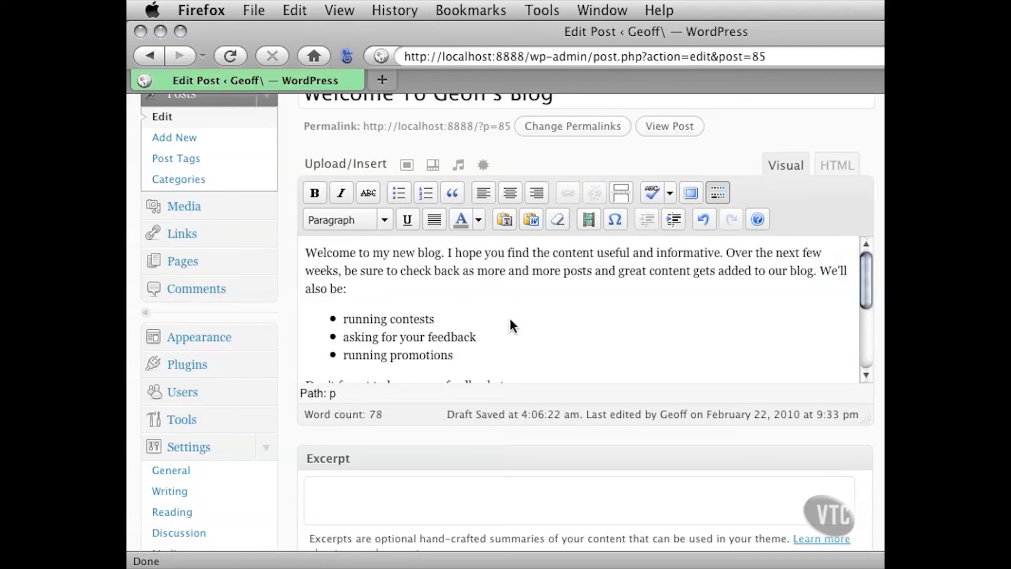
Delete the closing line "Please remember this content is © 2010." together with its empty paragraph
left_click_drag(865, 270, 861, 329)
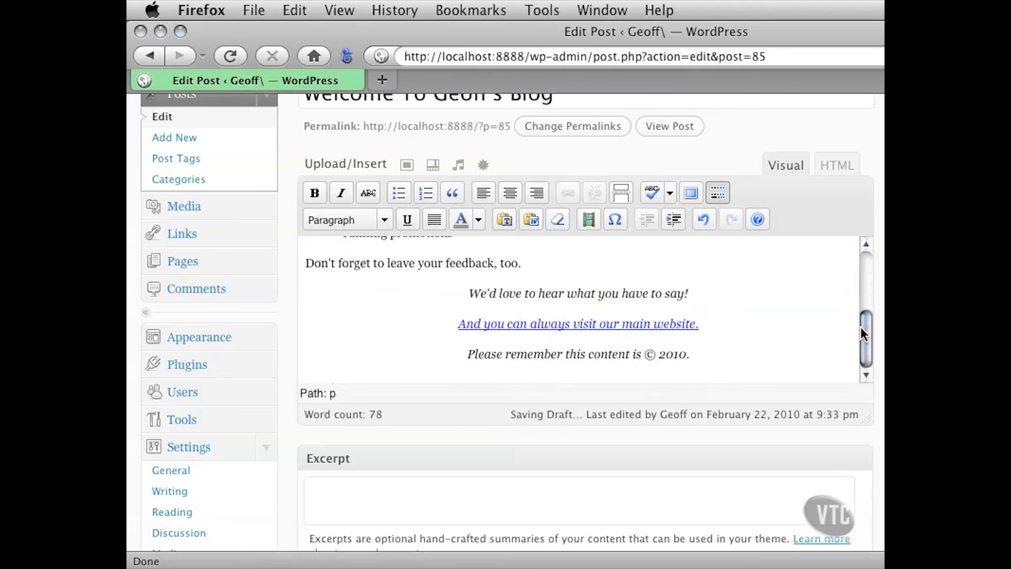
left_click(556, 353)
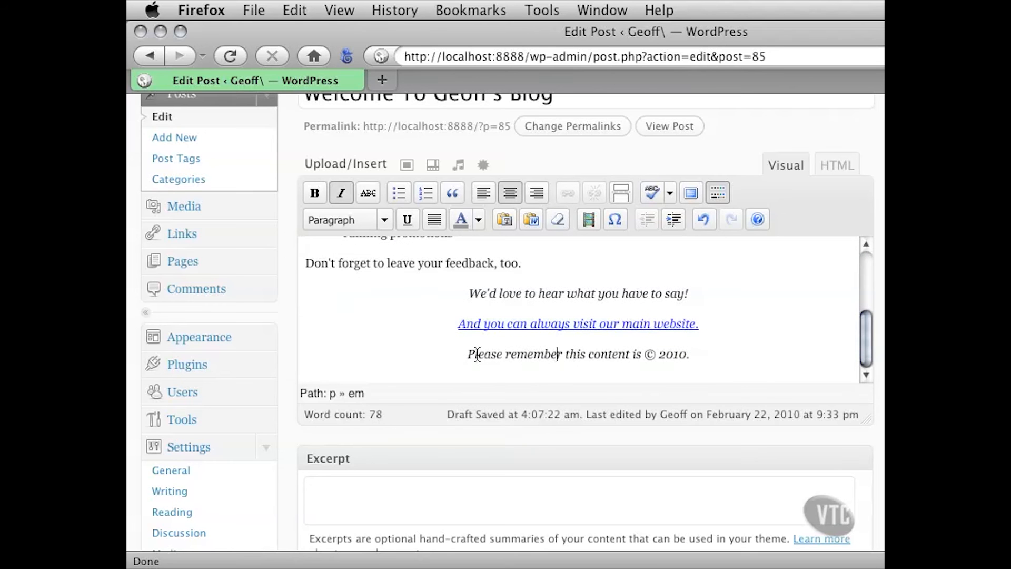
left_click_drag(469, 354, 687, 362)
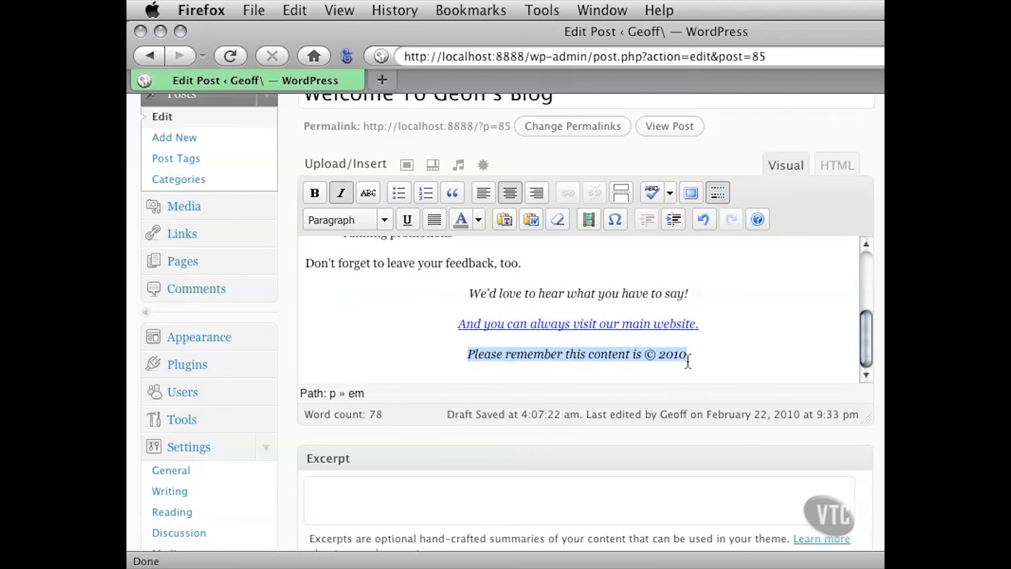
key("BackSpace")
key("BackSpace")
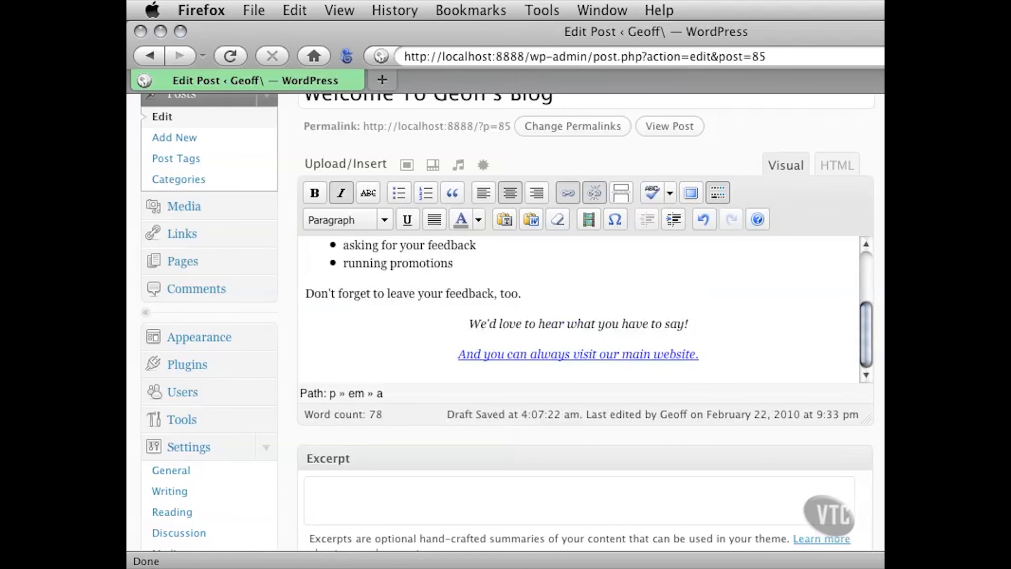
Shrink the browser window back to fit the screen and update the published post with the edits
mouse_move(884, 568)
left_mouse_down()
mouse_move(884, 550)
mouse_move(881, 566)
left_mouse_up()
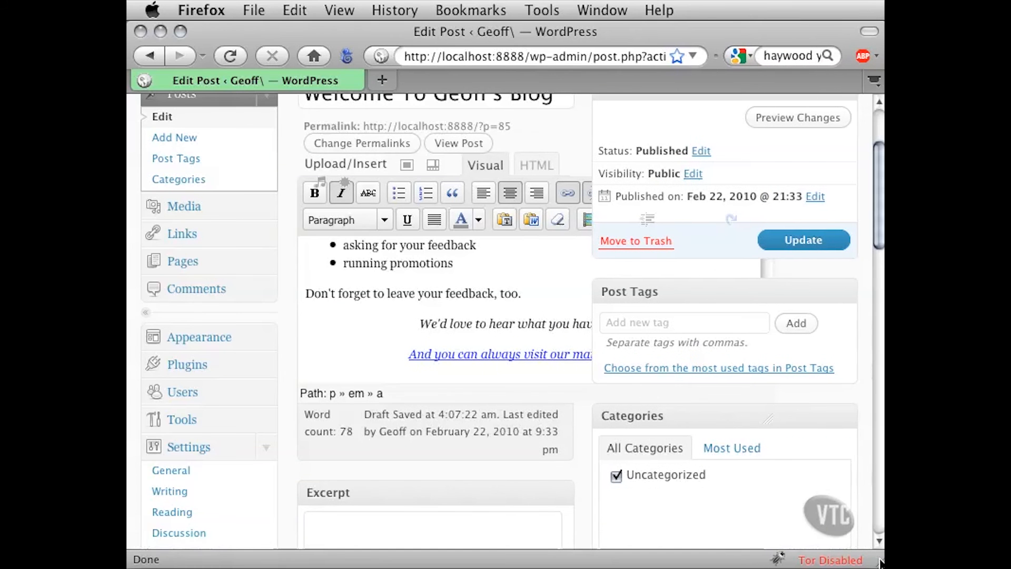
left_click_drag(878, 238, 878, 202)
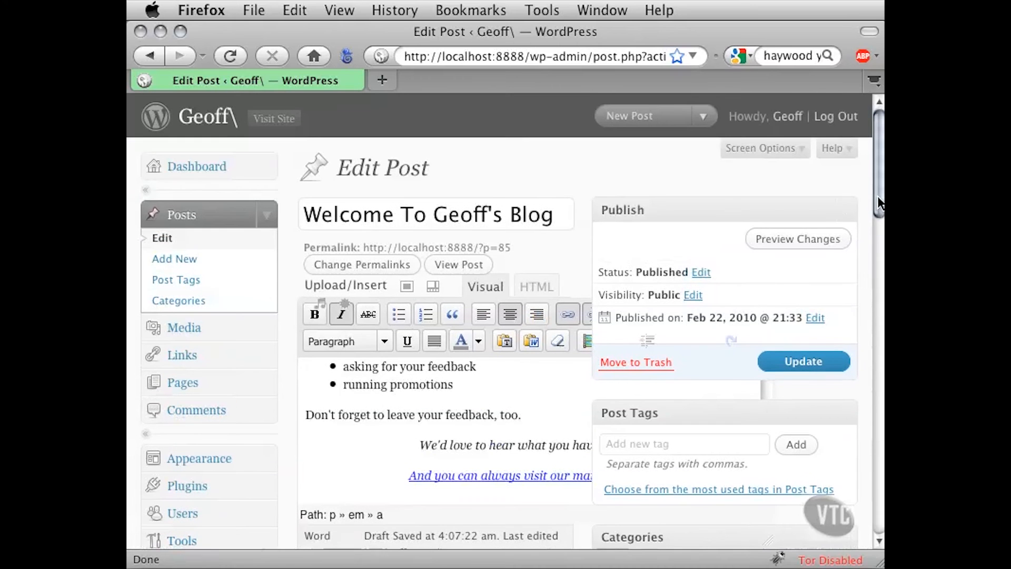
left_click(785, 361)
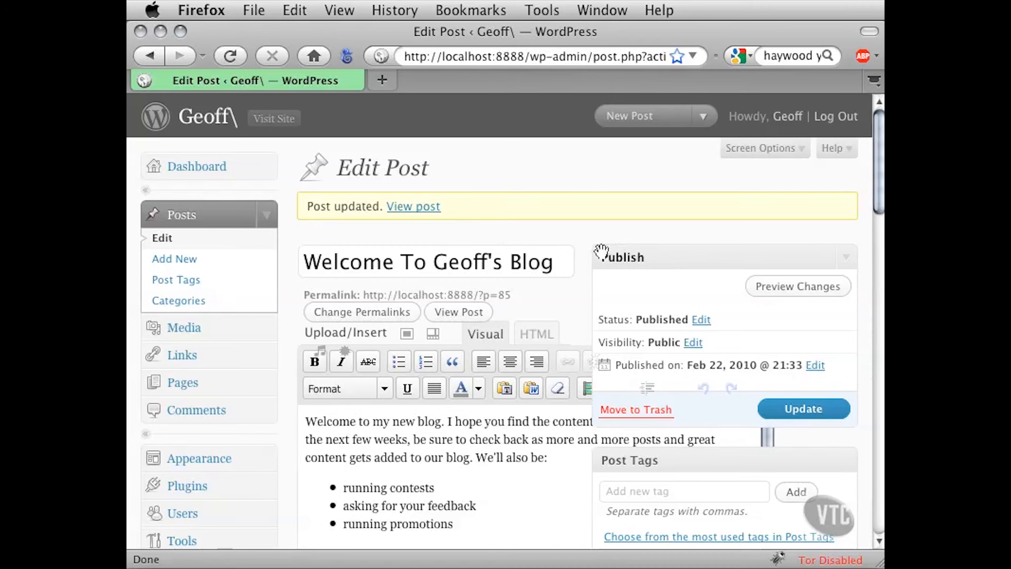
Preview the updated post on the site, look over its title and text, and close the preview
left_click(806, 289)
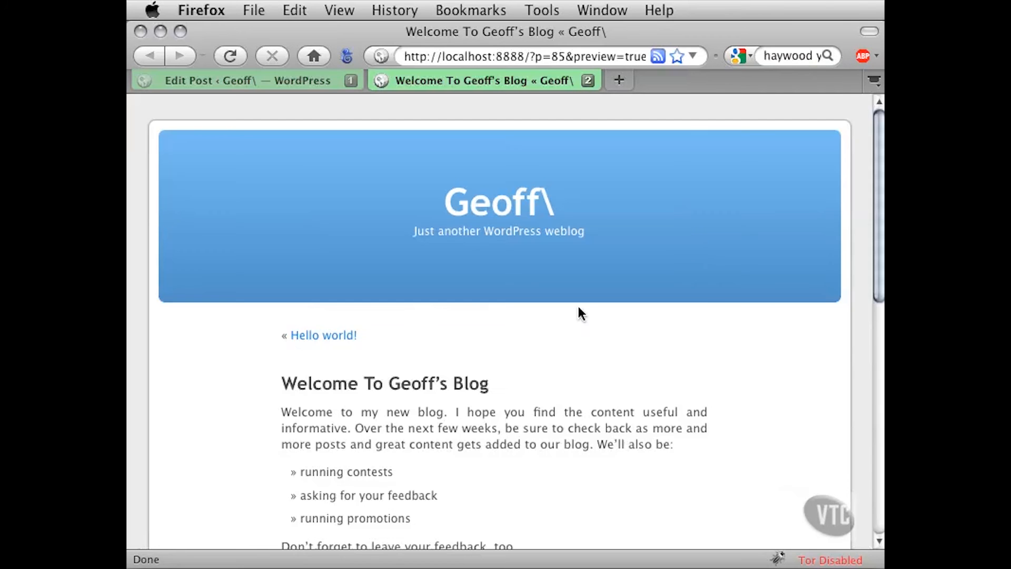
left_click_drag(876, 212, 864, 288)
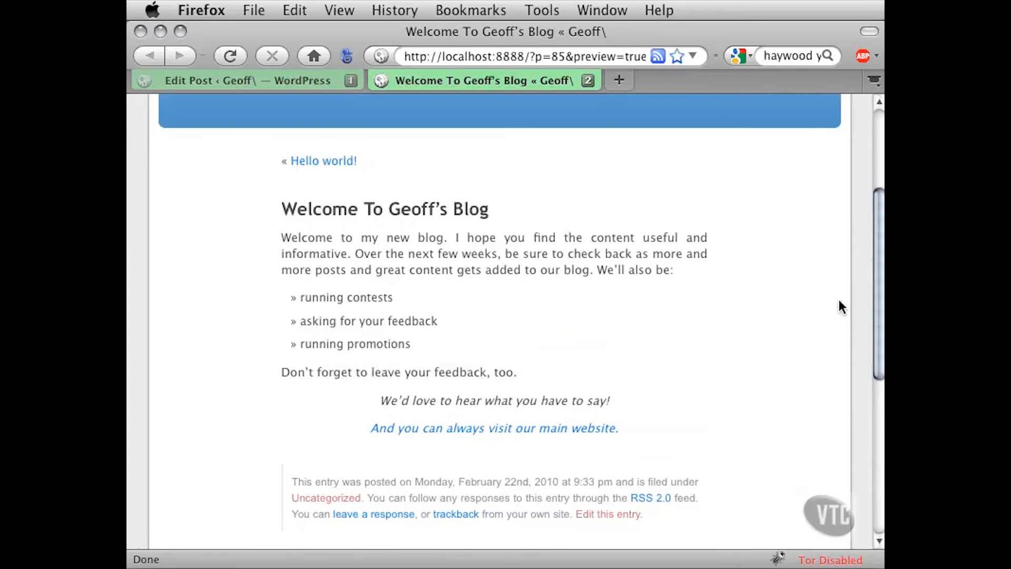
left_click_drag(372, 238, 529, 401)
left_click(472, 320)
left_click(586, 83)
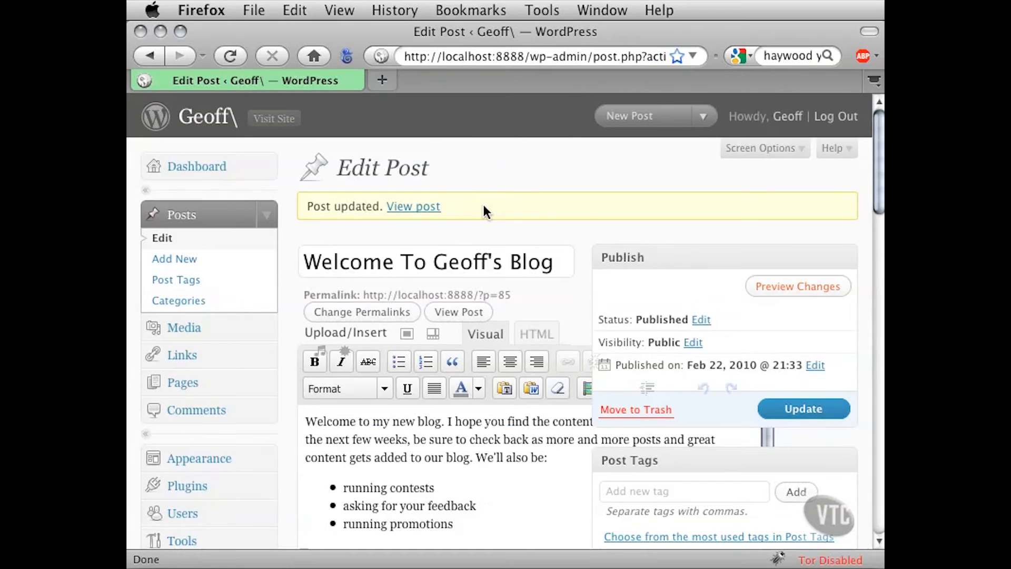
Return to the posts list, open Quick Edit for the welcome post and examine its inline settings
left_click(162, 240)
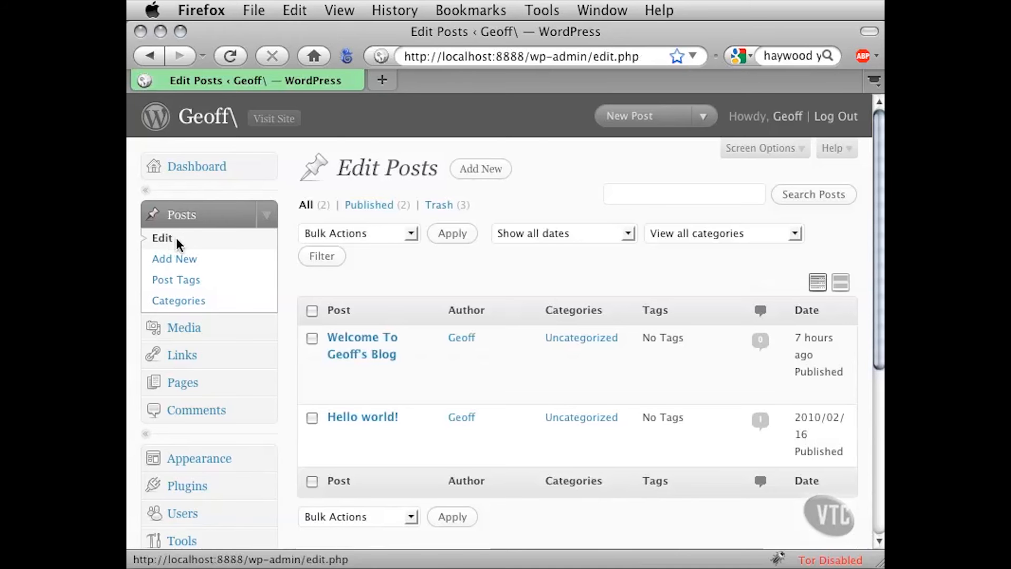
mouse_move(343, 356)
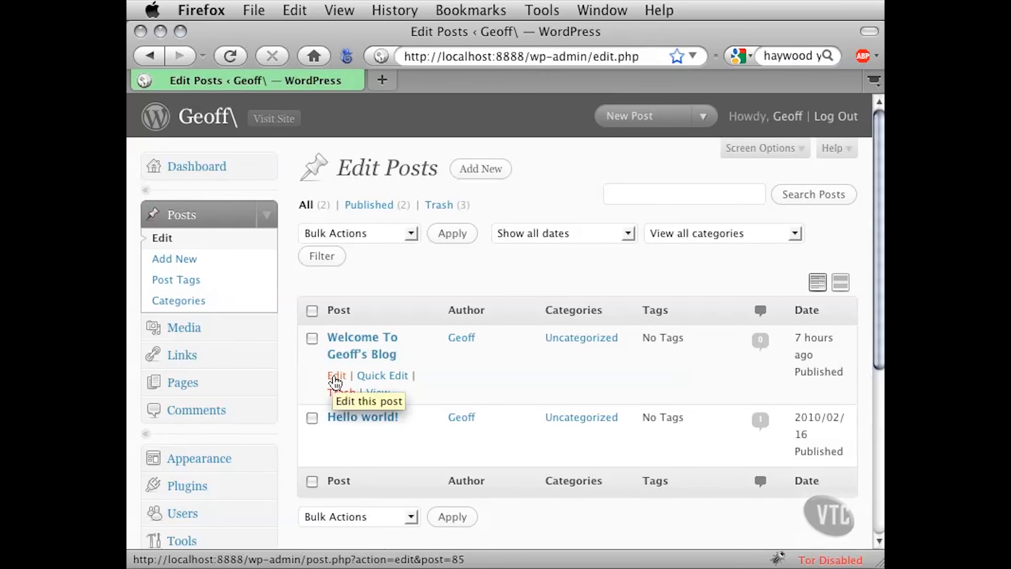
left_click(376, 377)
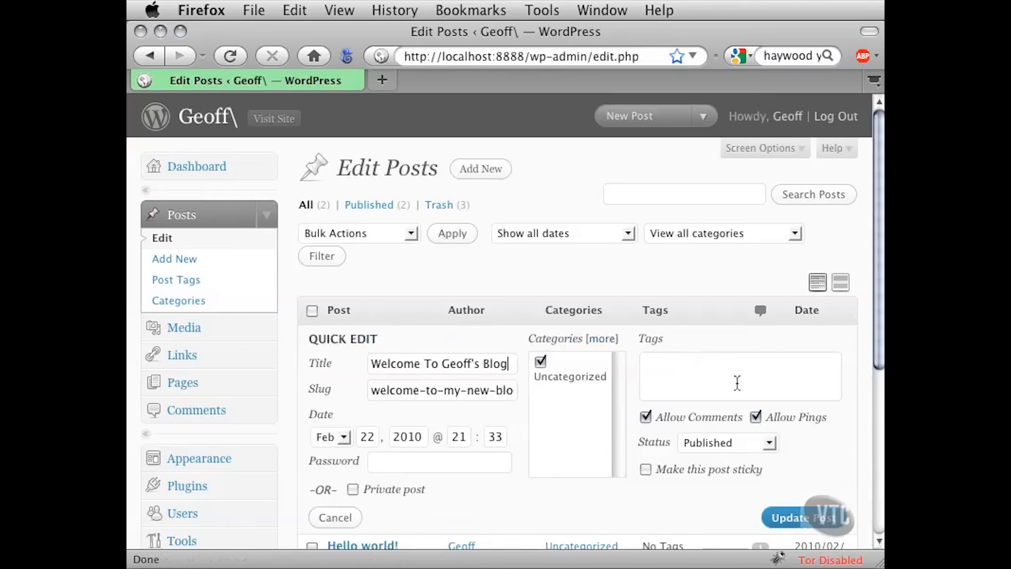
scroll(869, 305, "down", 3)
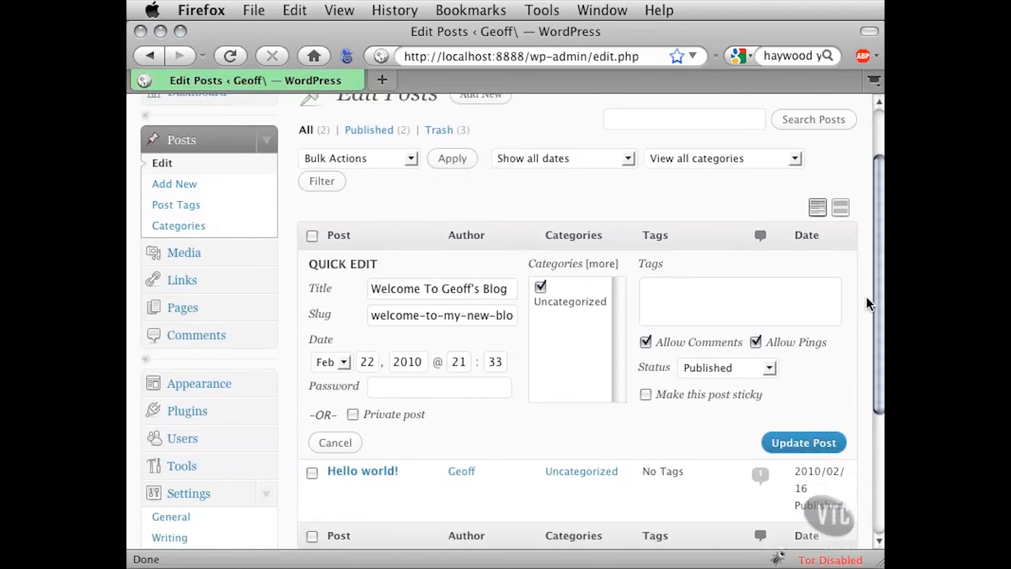
left_click_drag(873, 292, 877, 260)
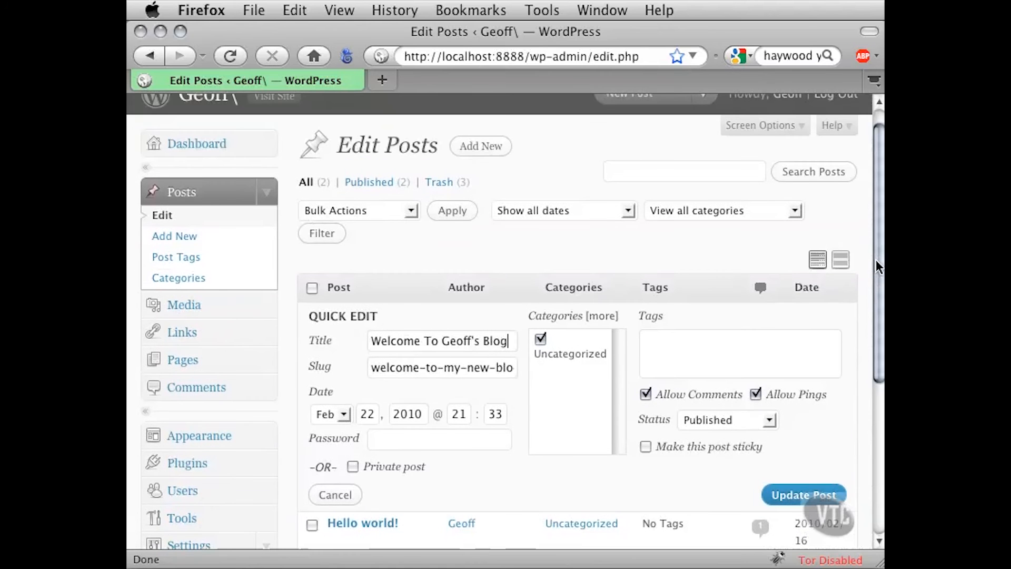
left_click_drag(342, 148, 421, 150)
left_click(413, 150)
scroll(316, 353, "down", 5)
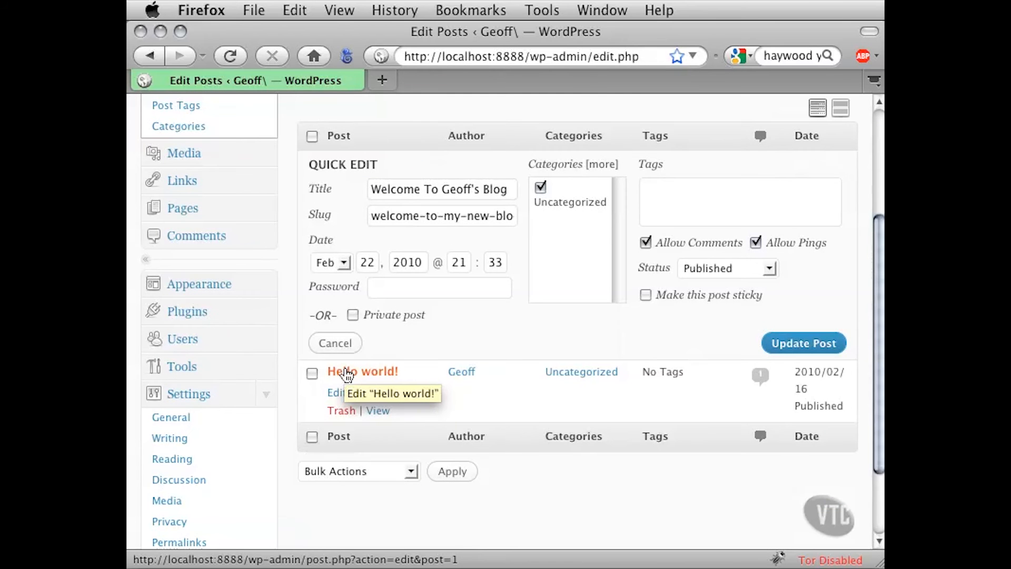
Change the welcome post's title to "Welcome To My New Blog" in Quick Edit
scroll(290, 345, "up", 2)
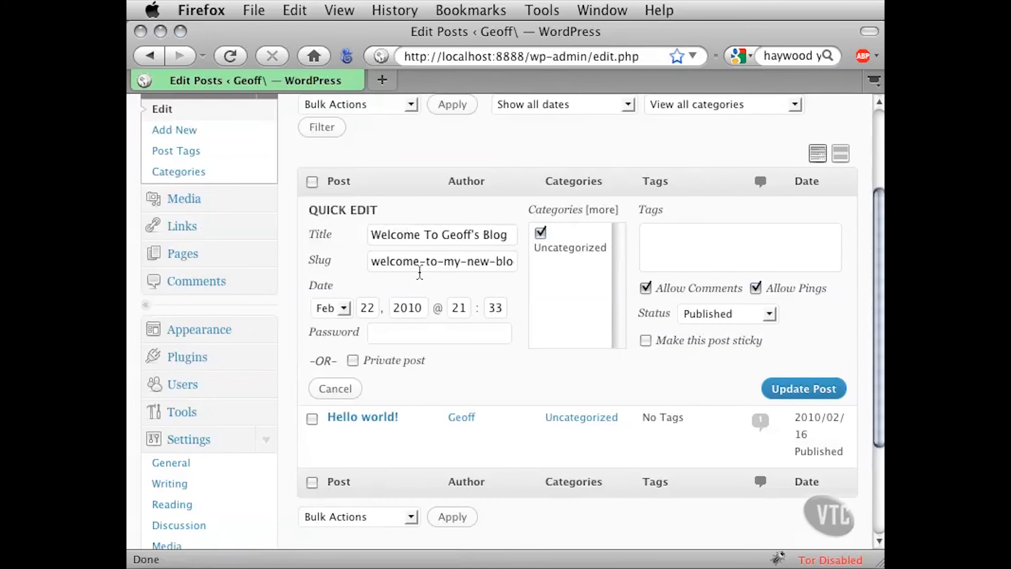
left_click_drag(510, 243, 370, 240)
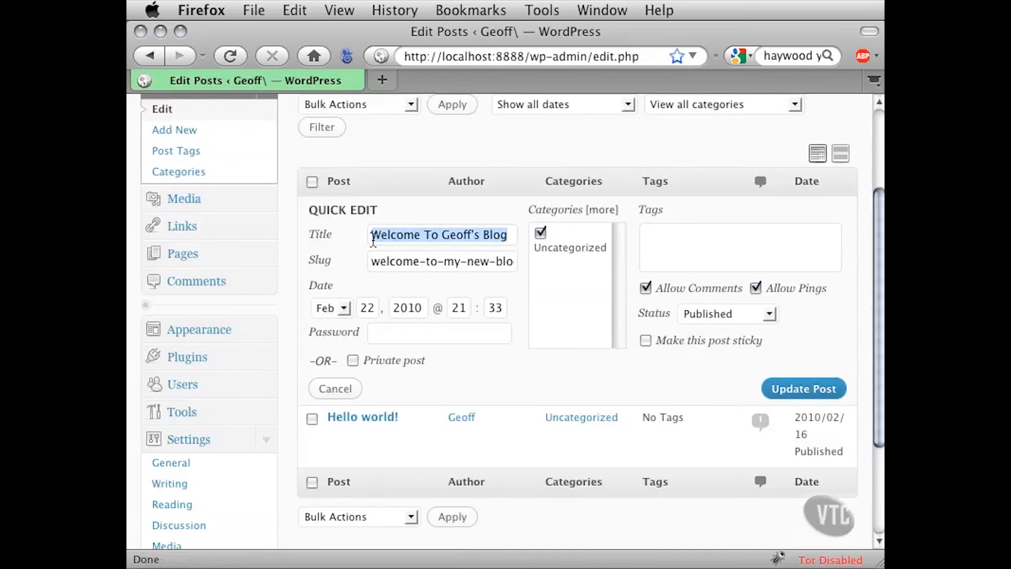
left_click(485, 238)
left_click_drag(442, 236, 481, 237)
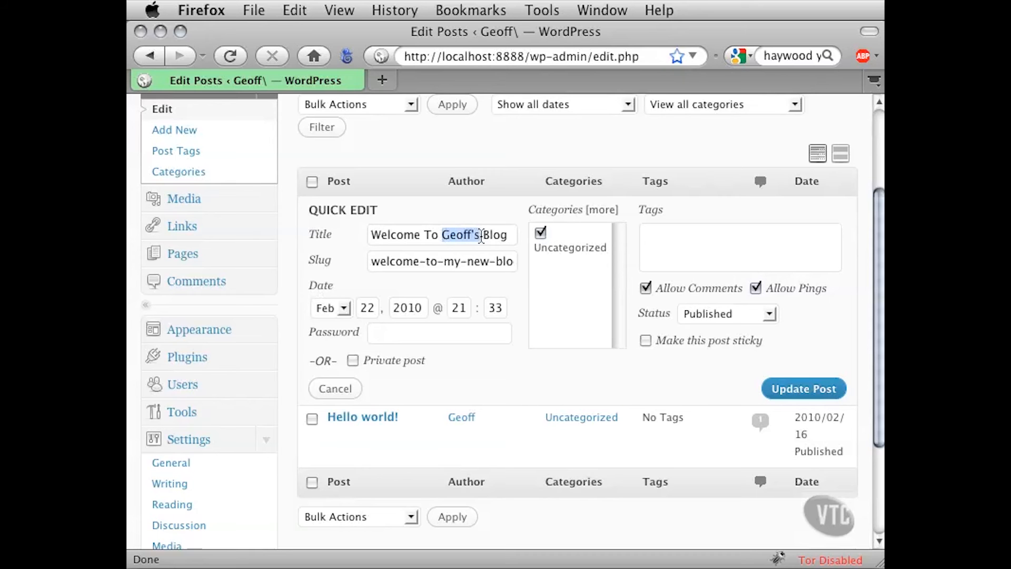
key("BackSpace")
type("My New")
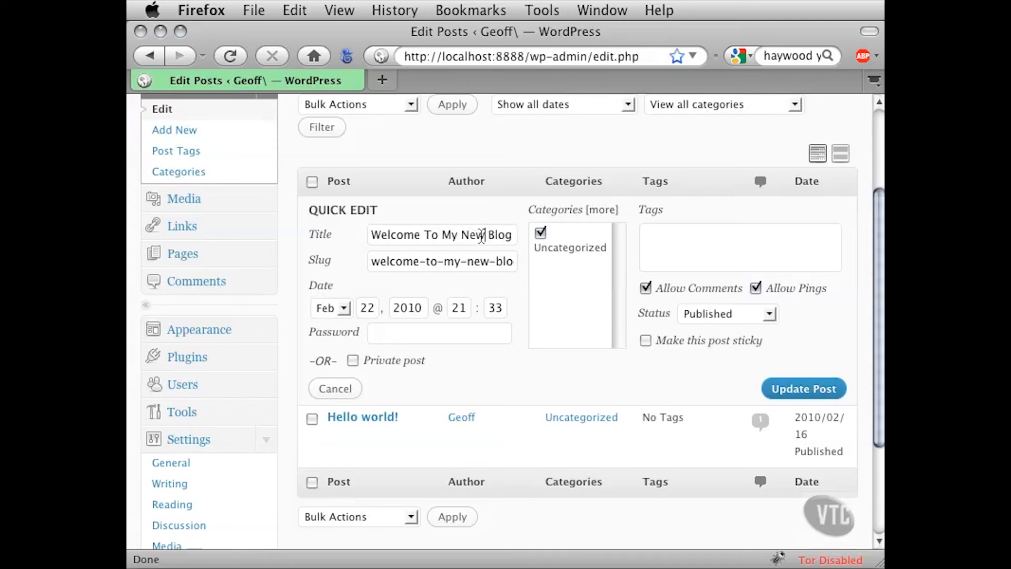
Check the slug and the available status options, keep the status Published, and update the post from Quick Edit
left_click_drag(371, 261, 528, 260)
left_click(495, 258)
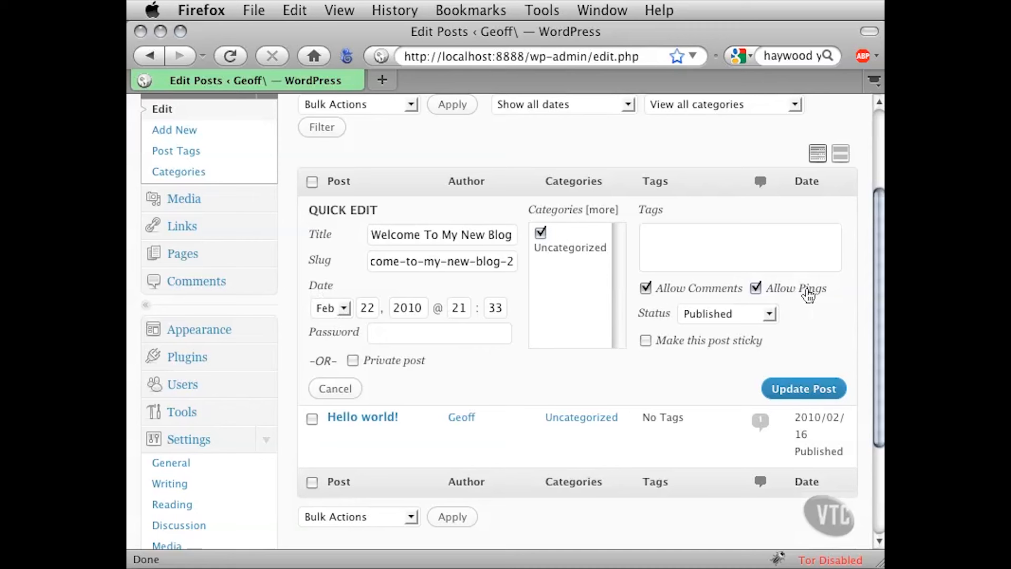
left_click(769, 315)
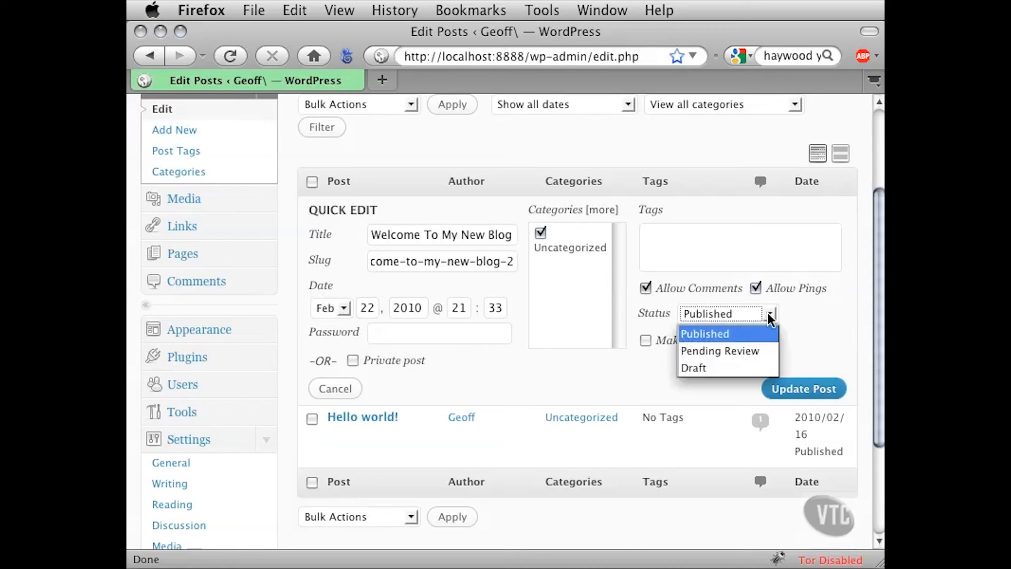
left_click(789, 318)
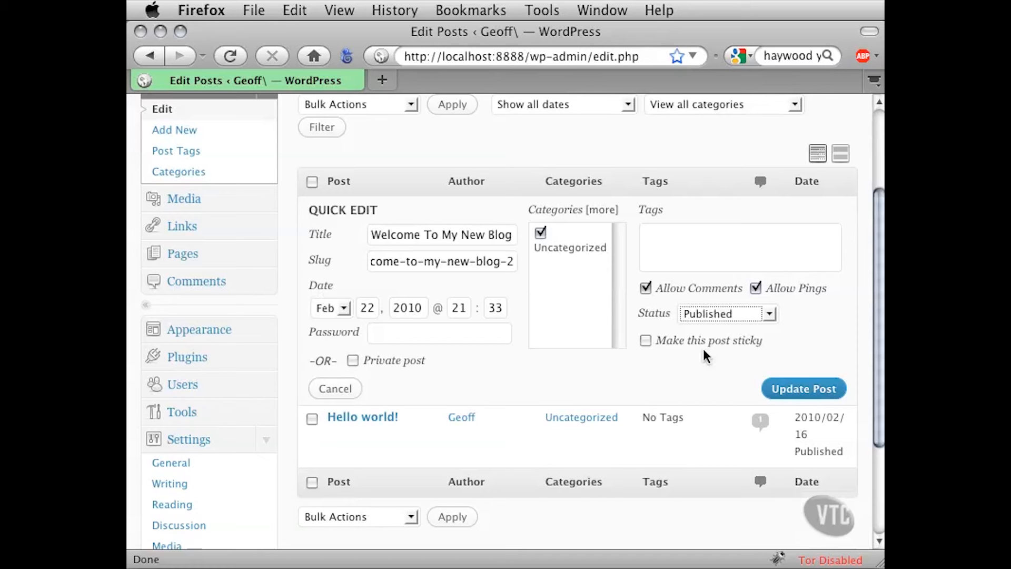
left_click(788, 391)
mouse_move(406, 241)
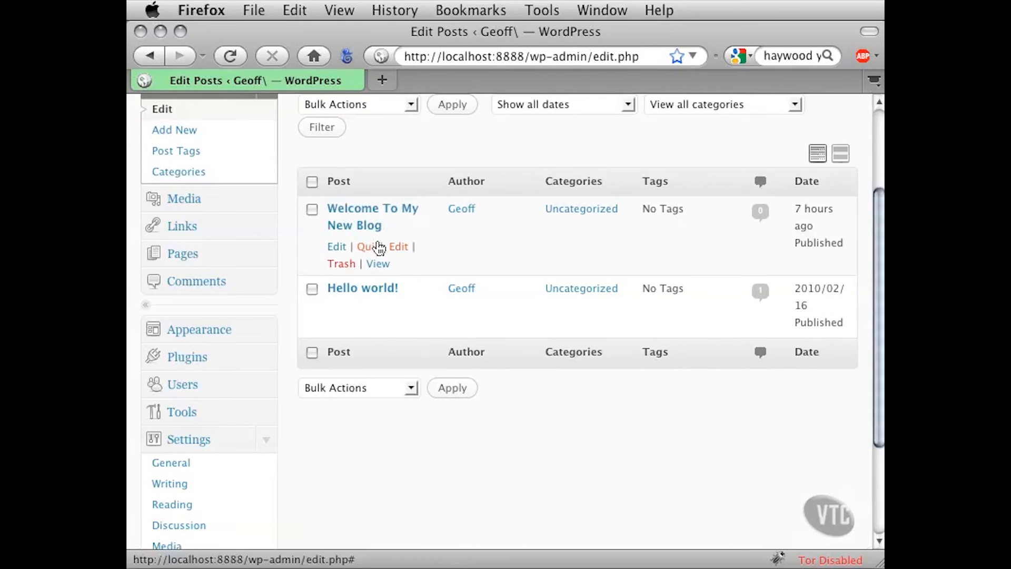
scroll(431, 264, "up", 4)
left_click_drag(352, 143, 428, 146)
left_click(420, 148)
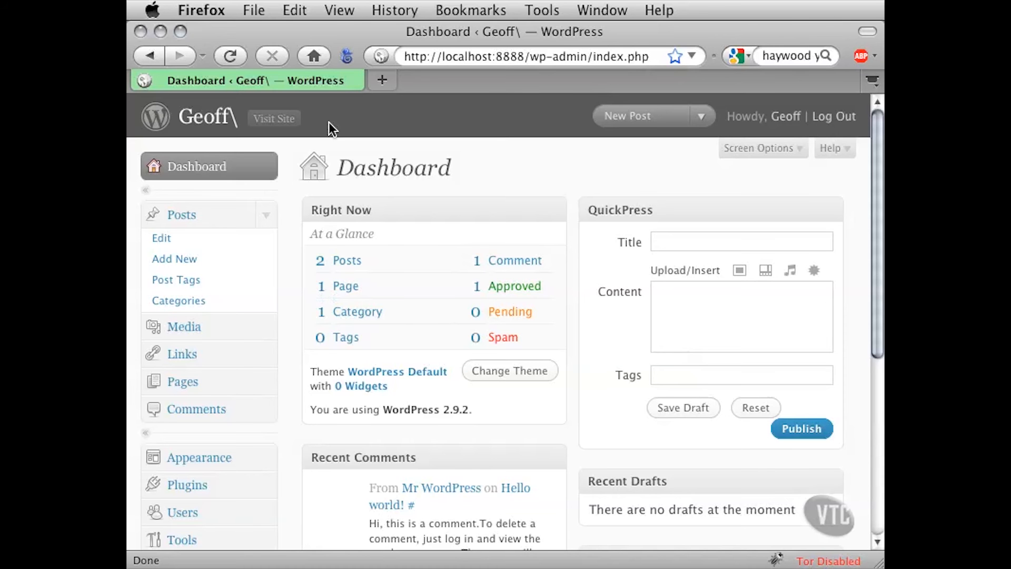
Open the live site in a new tab and examine the welcome post's opening paragraph and bullet list
left_click(275, 121, "super")
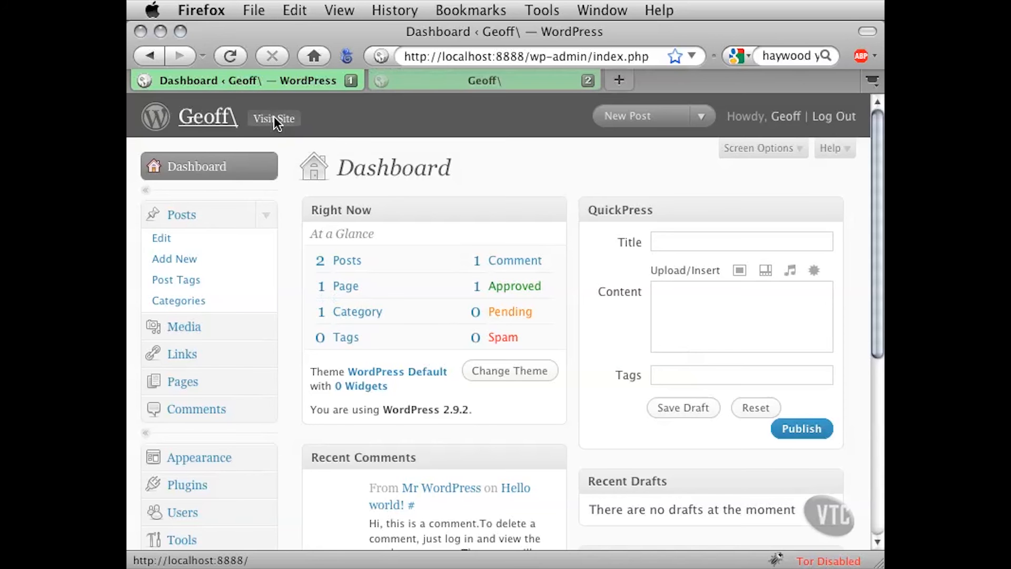
left_click(433, 84)
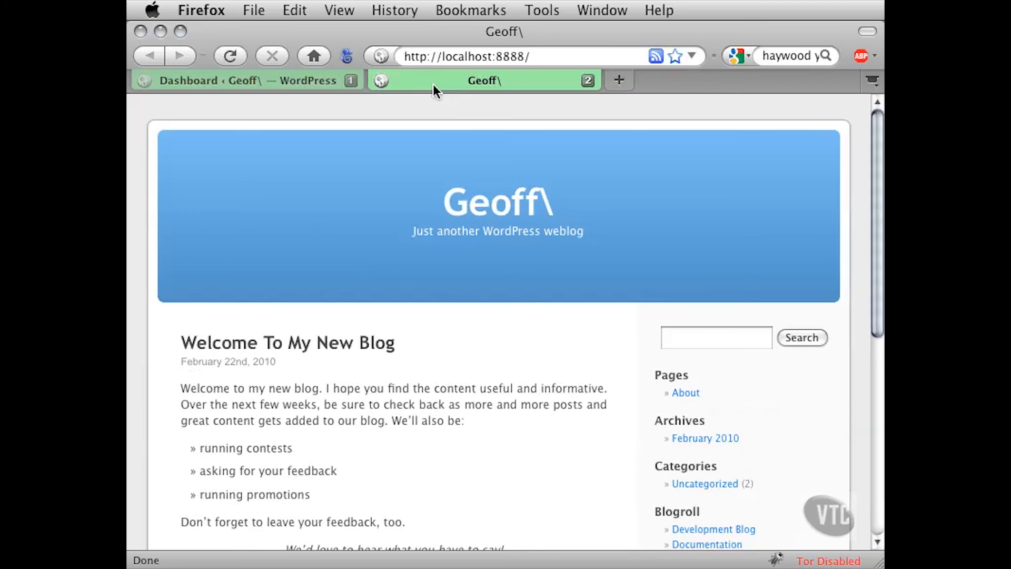
scroll(805, 217, "down", 3)
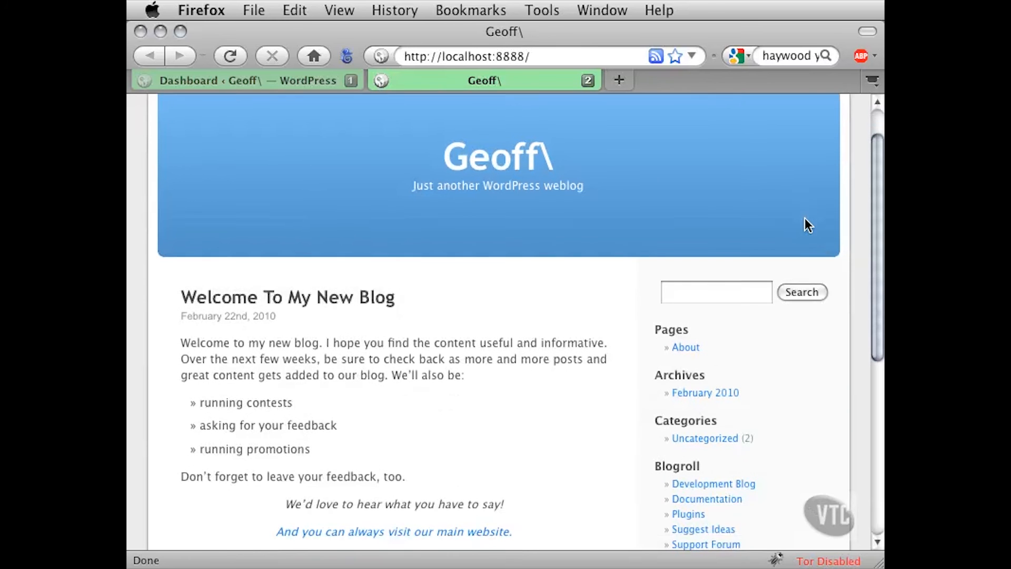
scroll(804, 217, "down", 5)
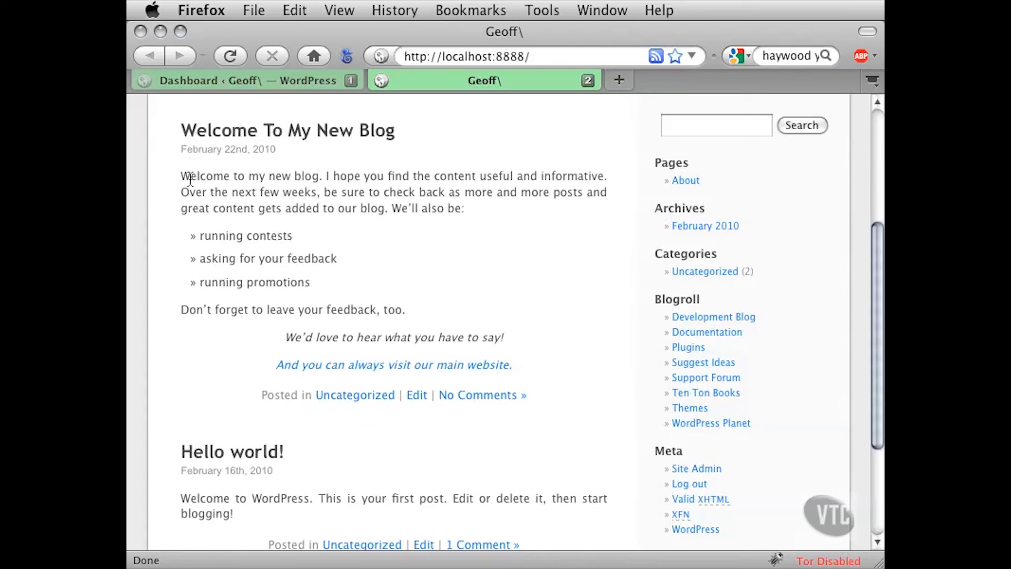
left_click_drag(190, 177, 546, 398)
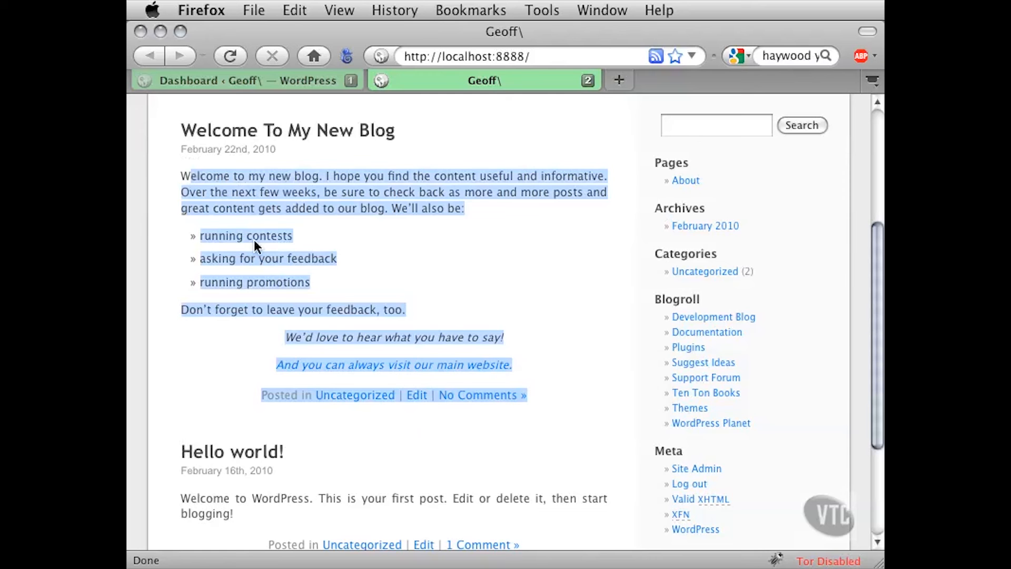
left_click(199, 181)
left_click_drag(198, 176, 449, 216)
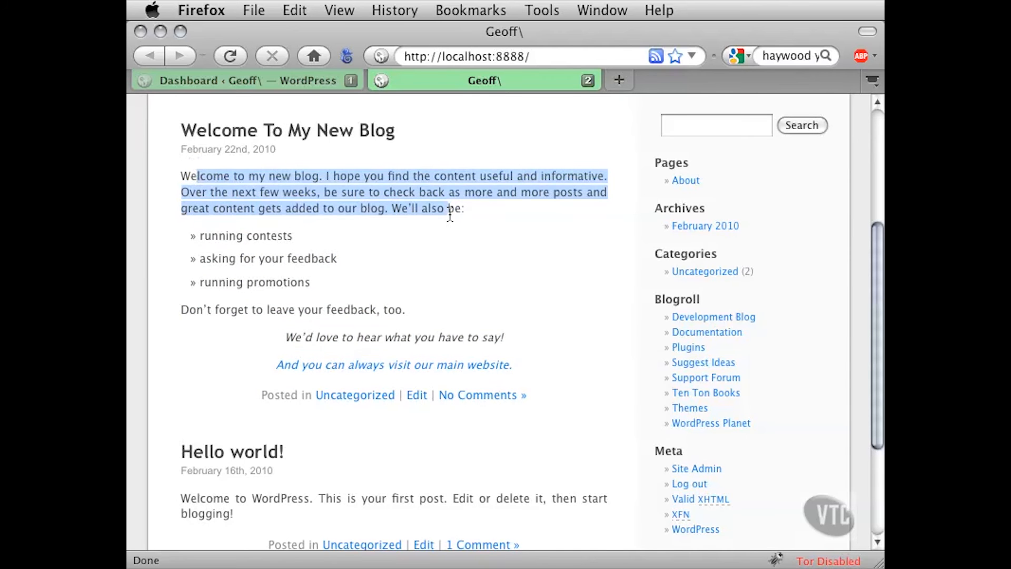
left_click(361, 228)
left_click_drag(218, 236, 271, 237)
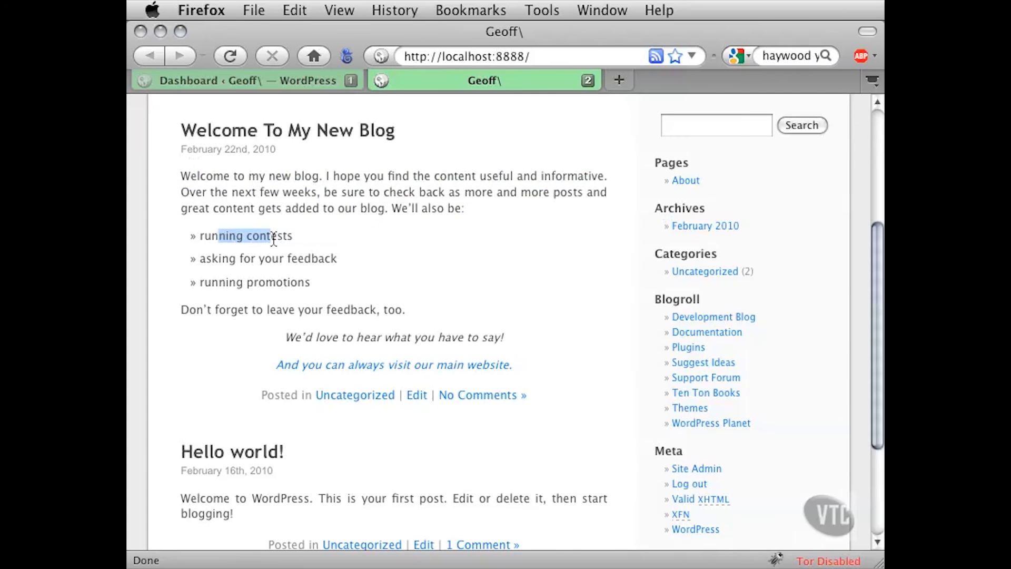
left_click(290, 237)
Look over how much of both posts the front page shows, and close the site tab
scroll(291, 237, "up", 5)
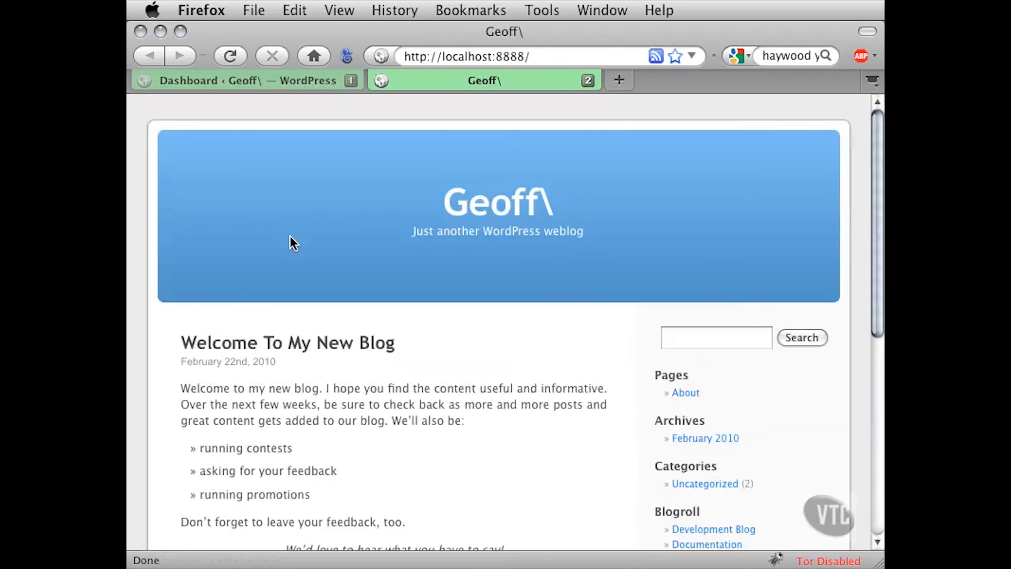
scroll(480, 324, "down", 5)
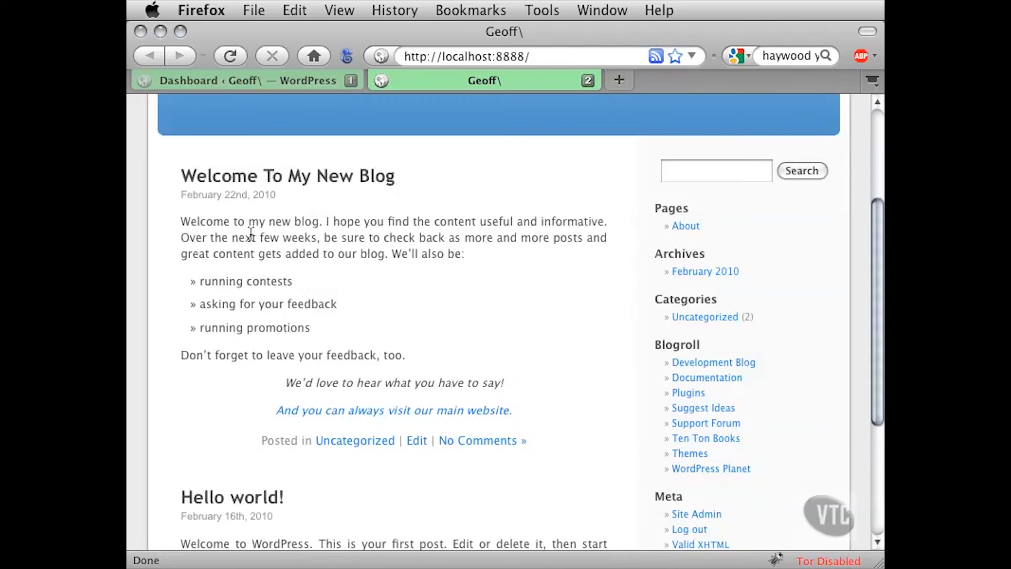
left_click_drag(196, 221, 494, 441)
left_click(403, 317)
scroll(459, 380, "down", 3)
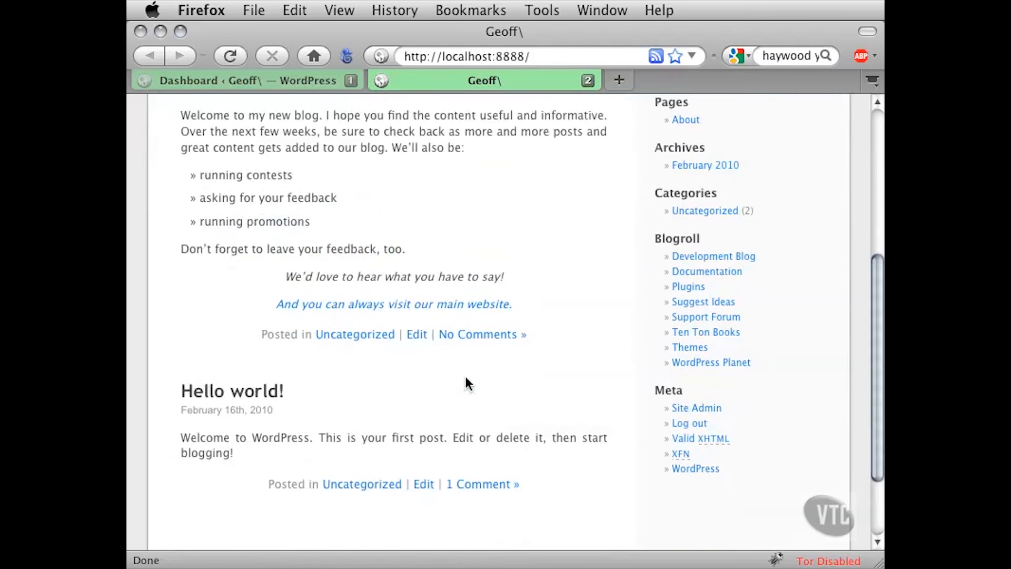
scroll(469, 383, "up", 5)
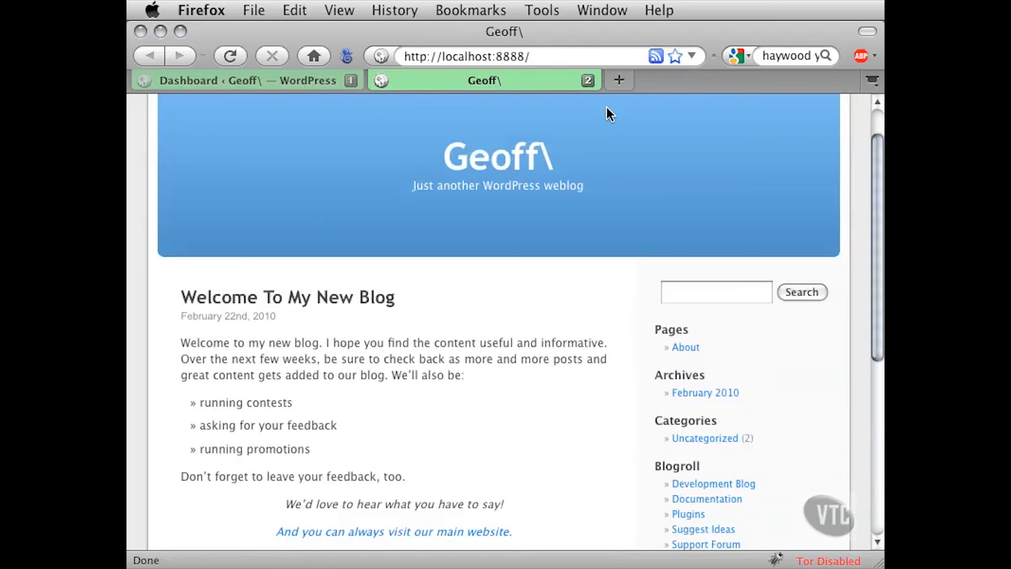
left_click(588, 80)
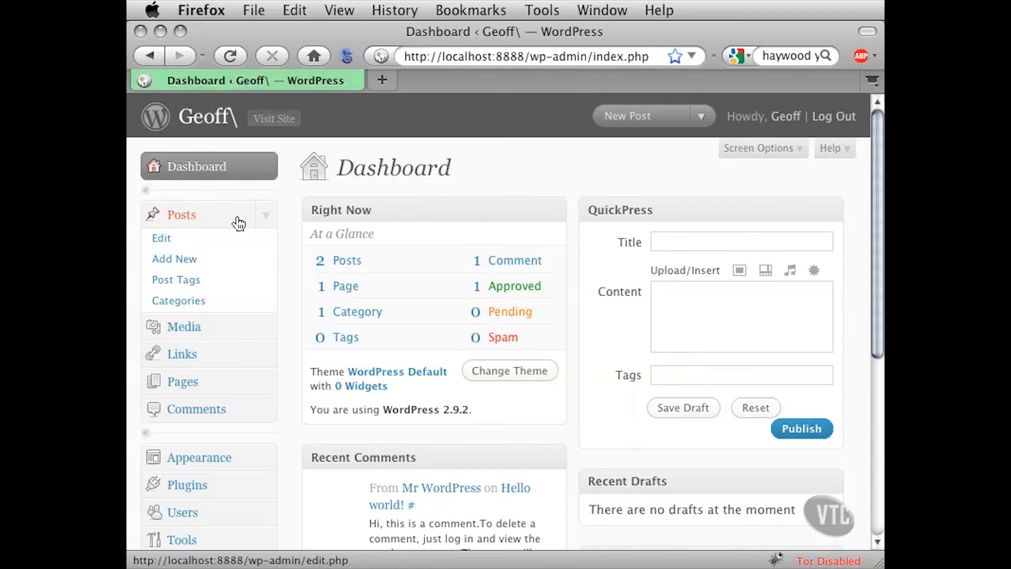
Open "Welcome To My New Blog" for full editing from the posts list and widen the browser window
left_click(164, 241)
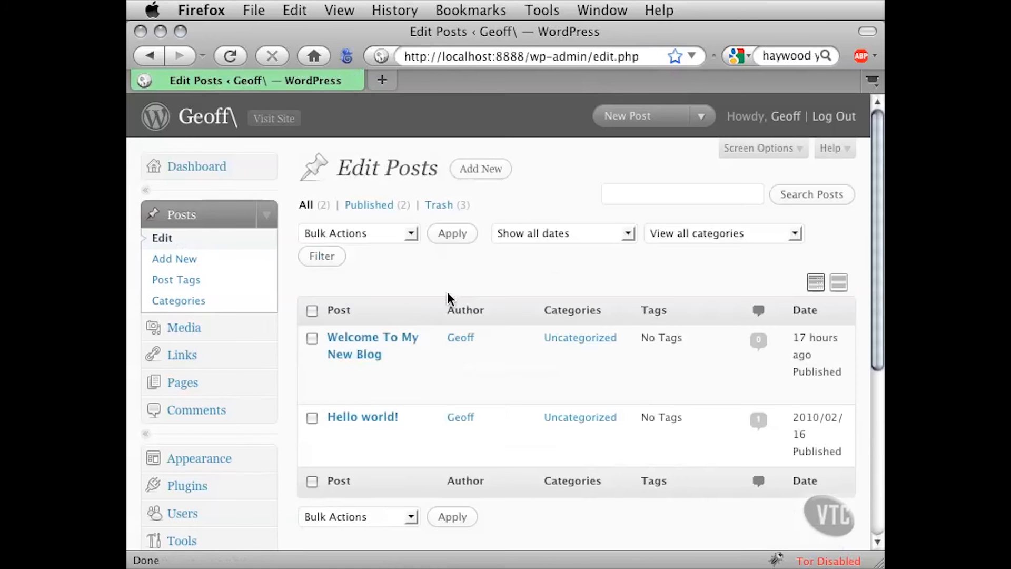
mouse_move(333, 341)
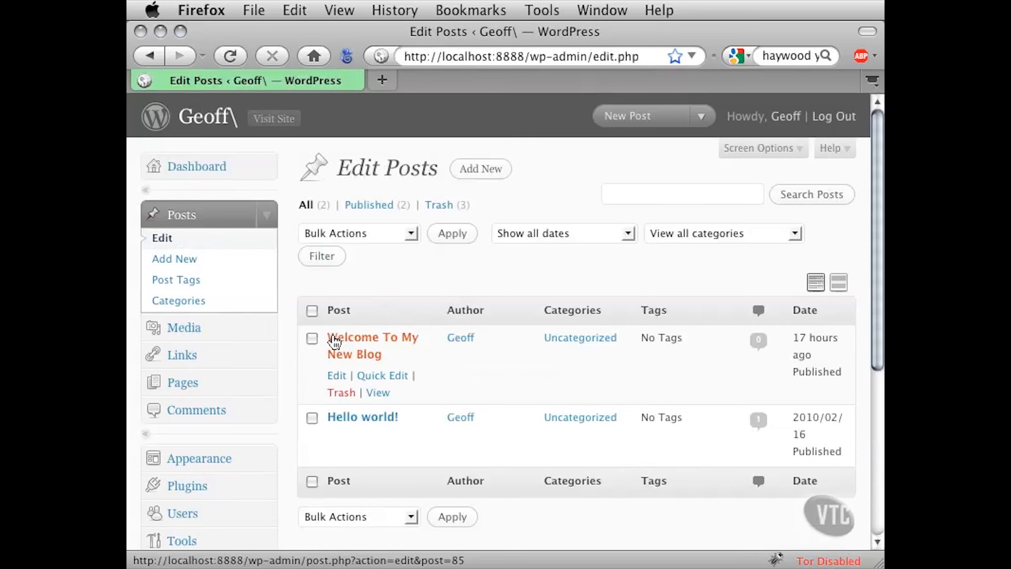
left_click(363, 345)
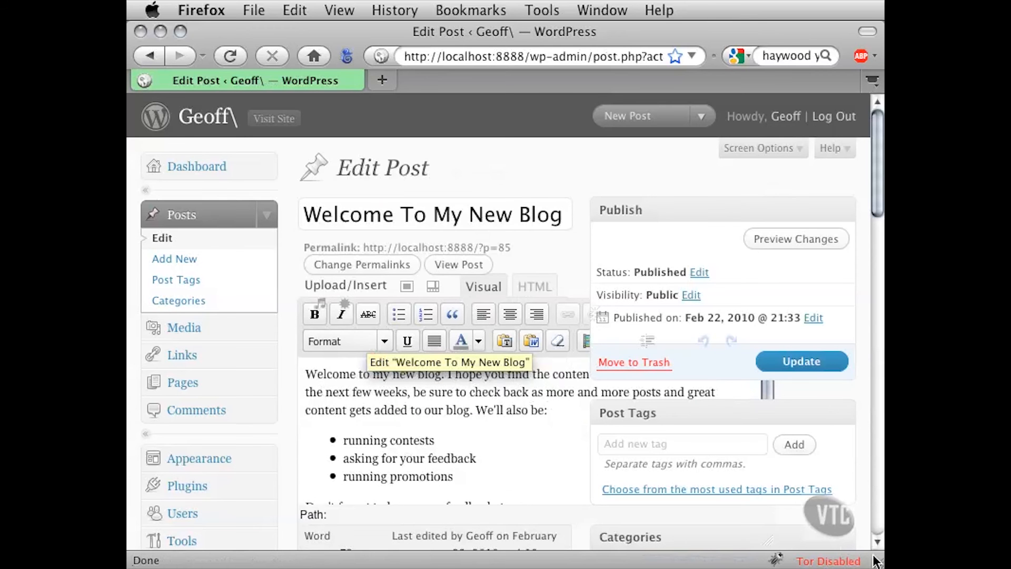
left_click_drag(879, 562, 1009, 563)
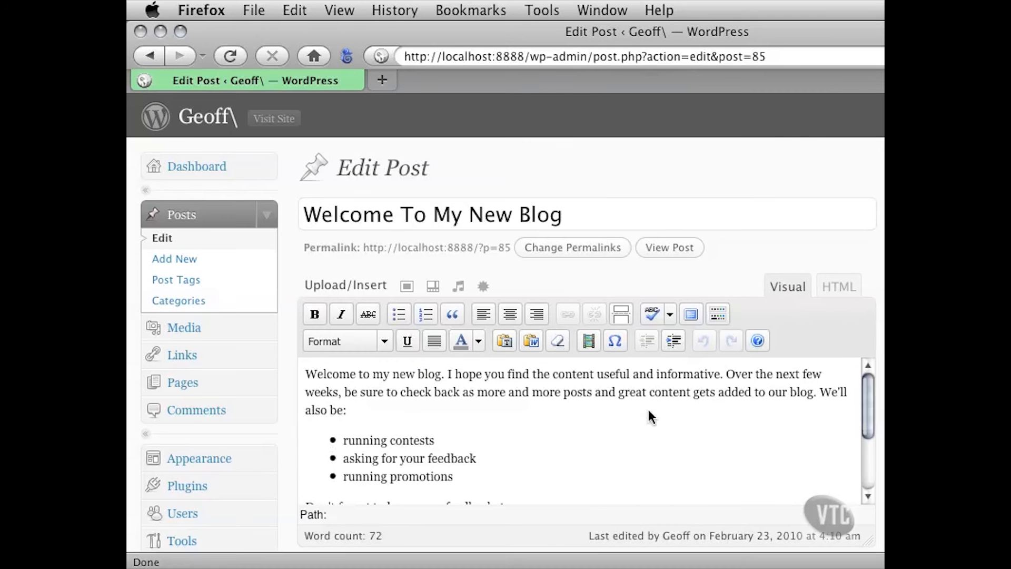
Examine the post's opening paragraph, bullet list and feedback line in the editor for a suitable place to split the text
left_click(607, 394)
scroll(293, 368, "down", 2)
scroll(294, 368, "down", 3)
left_click(371, 318)
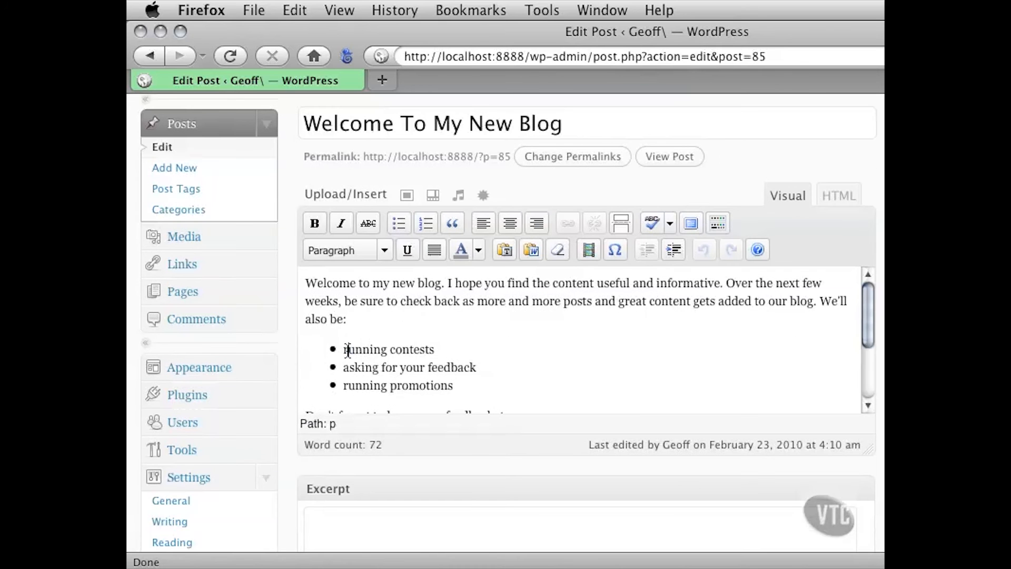
left_click_drag(348, 350, 425, 349)
left_click(421, 331)
left_click_drag(356, 349, 418, 385)
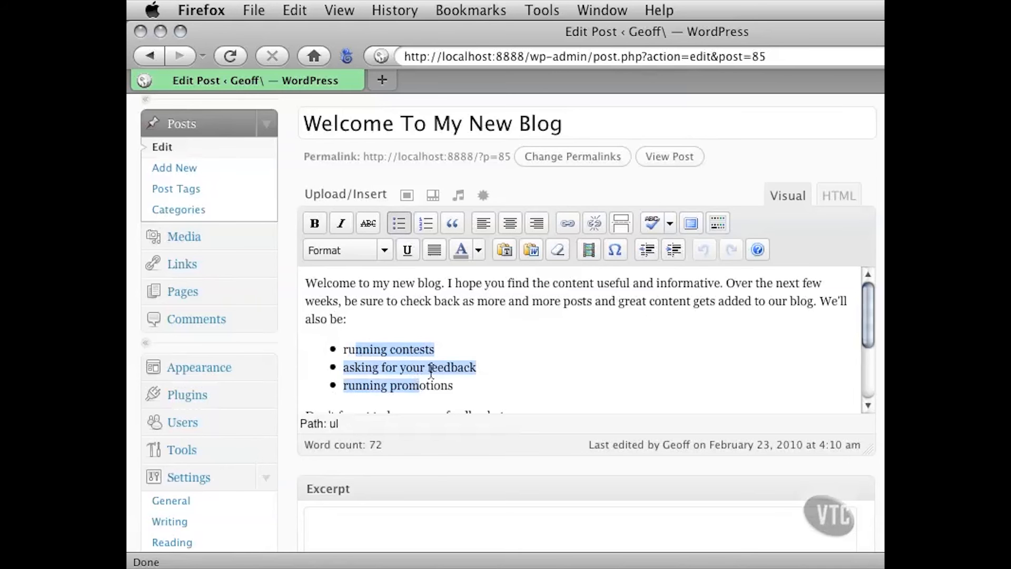
left_click(399, 368)
scroll(487, 352, "down", 3)
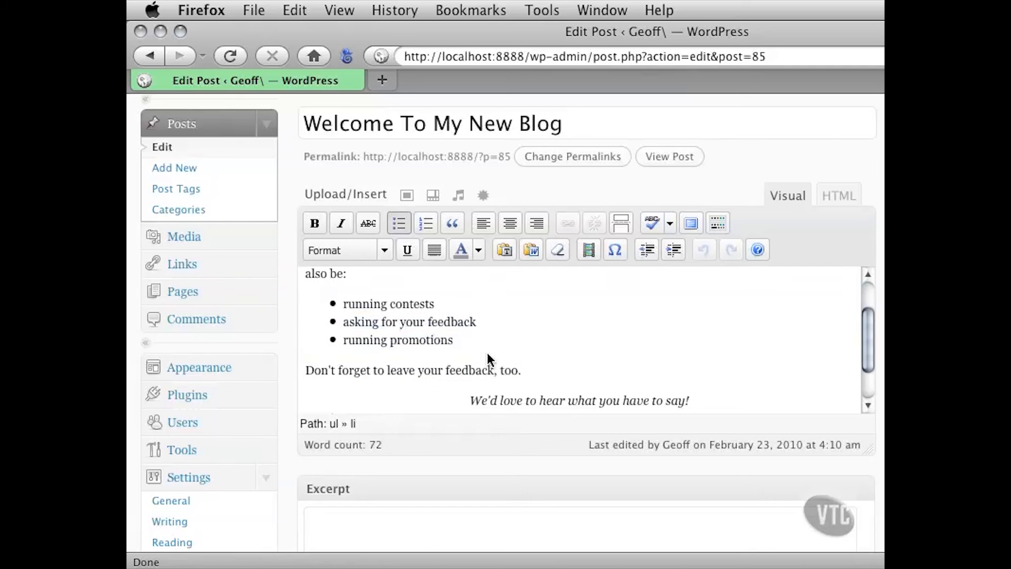
left_click(341, 368)
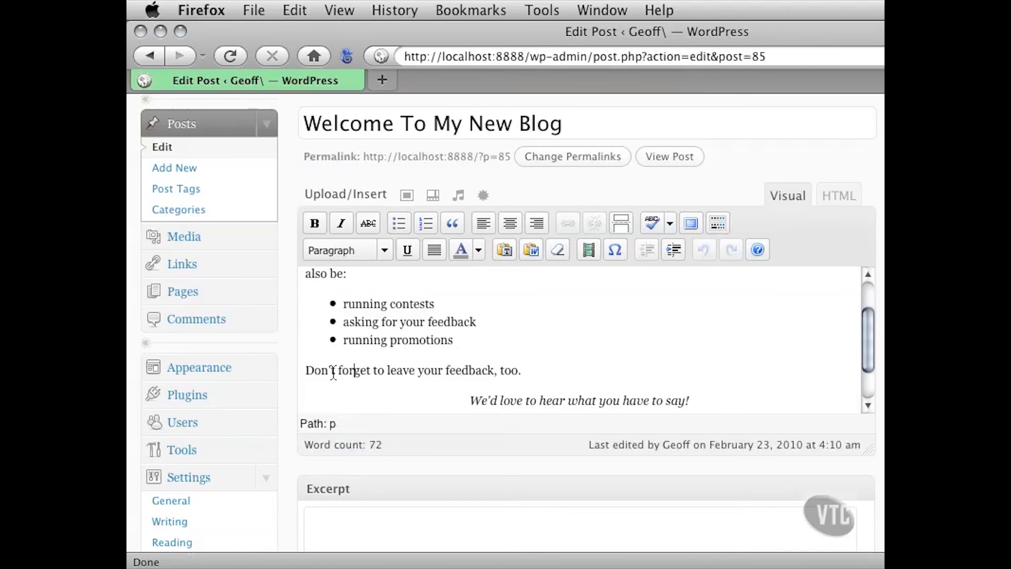
left_click_drag(314, 370, 381, 372)
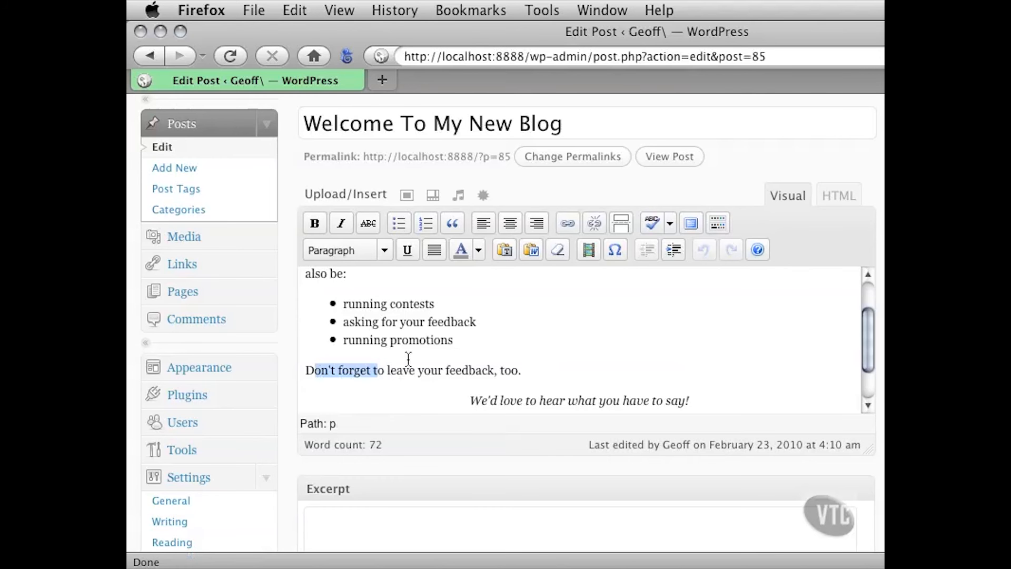
scroll(408, 362, "up", 3)
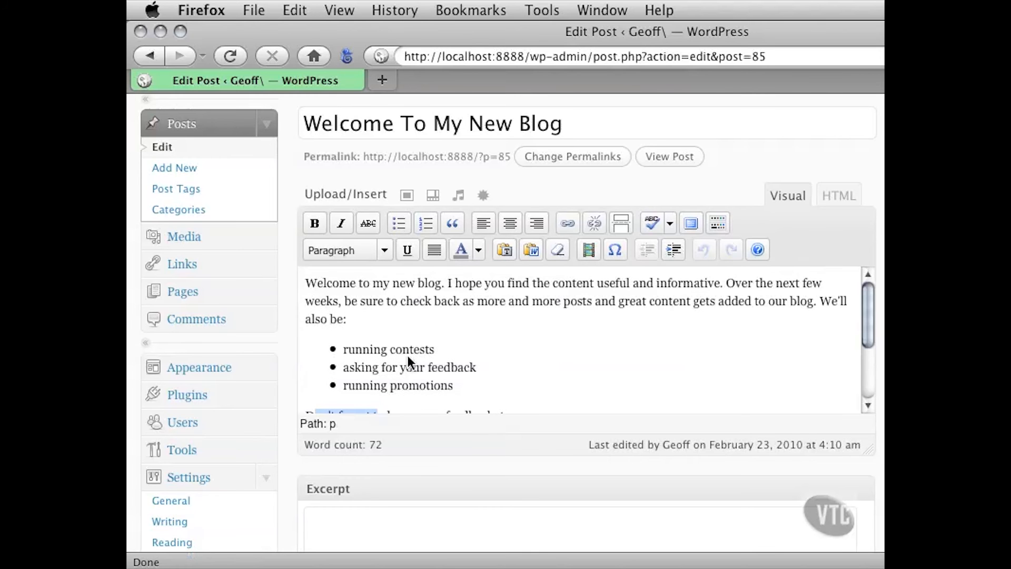
Add an empty paragraph after "We'll also be:", hide the second row of formatting tools and insert a More tag there
left_click(349, 320)
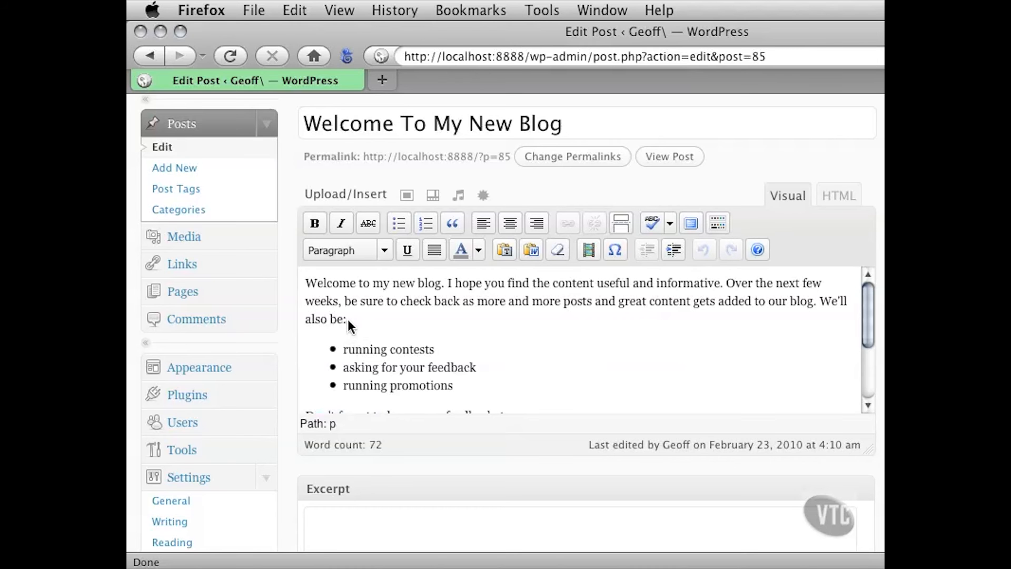
key("Return")
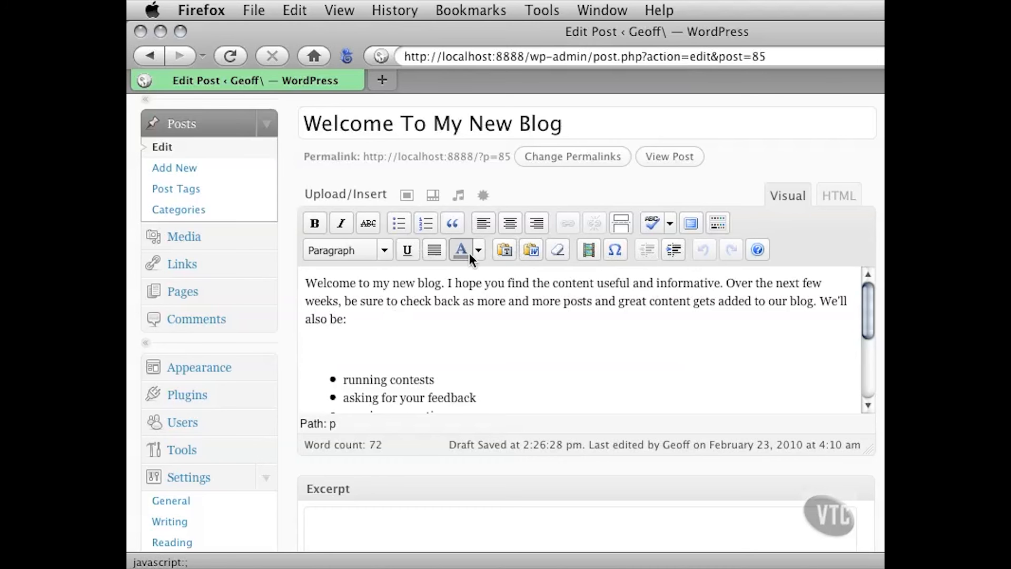
left_click(716, 226)
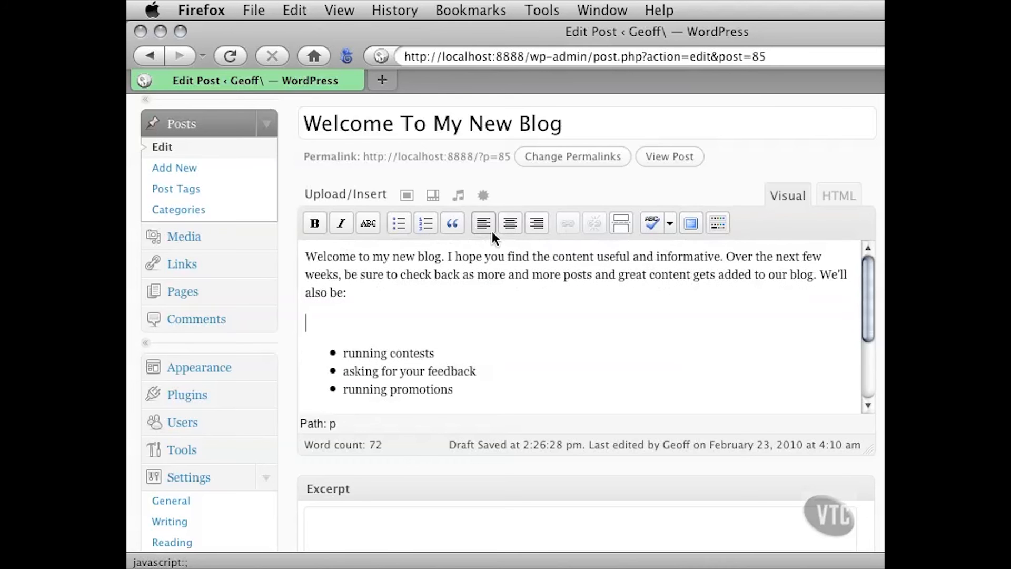
left_click(621, 221)
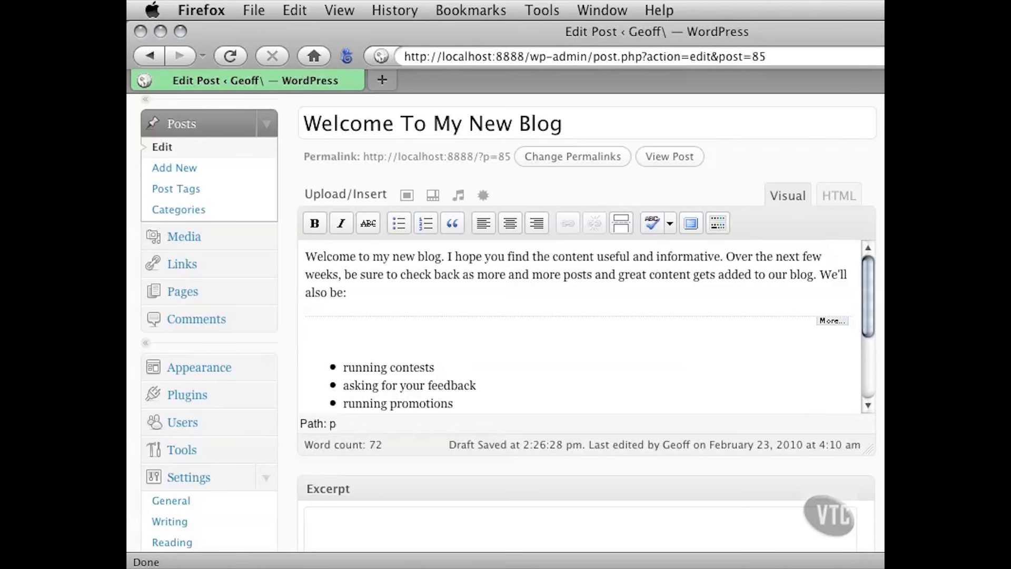
Narrow the browser window to update the post with its More tag, and show the site's front page in another tab
left_click_drag(1010, 561, 878, 559)
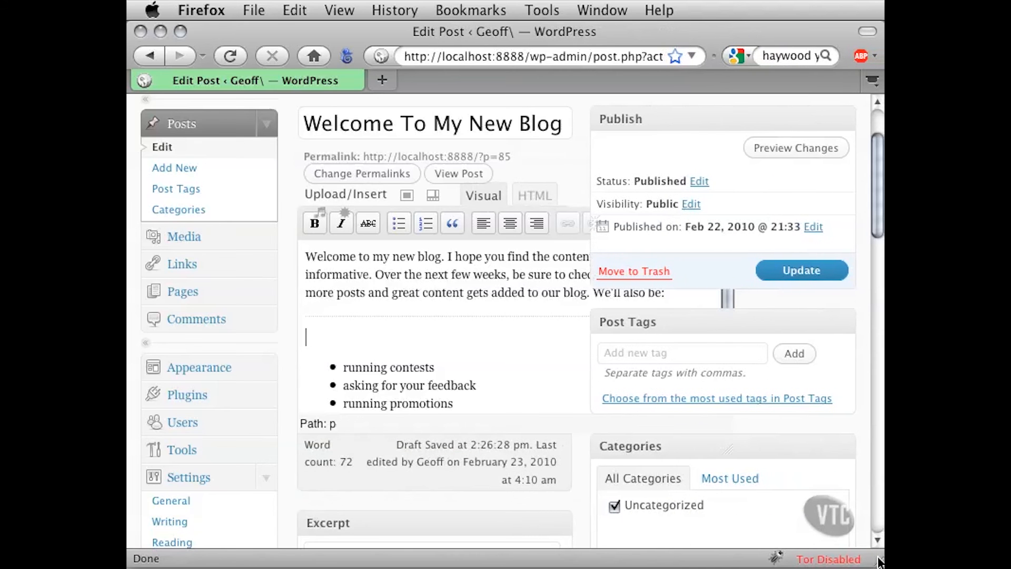
left_click(808, 276)
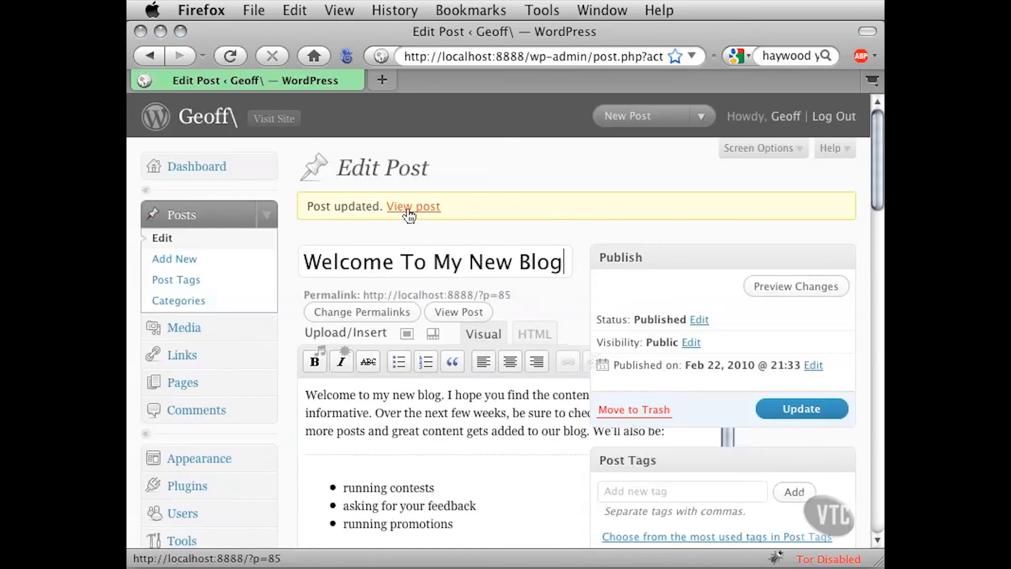
left_click(274, 125)
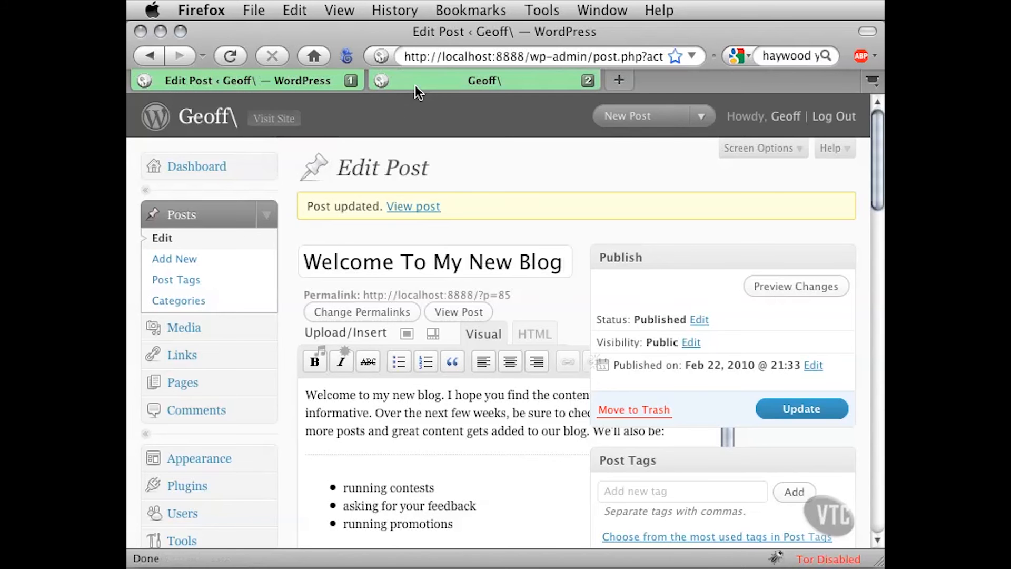
left_click(416, 86)
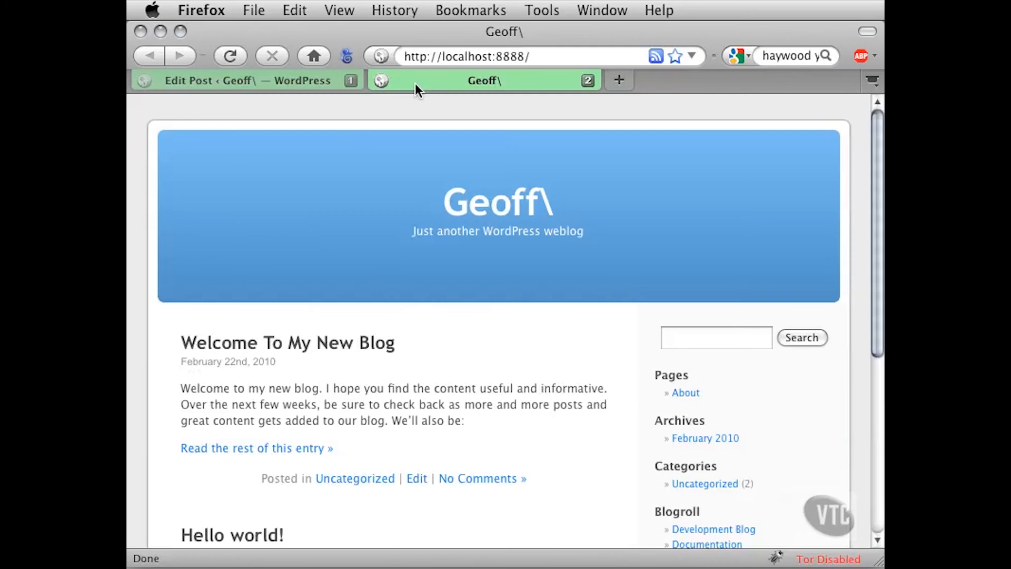
Review the shortened "Welcome To My New Blog" text on the front page and open the rest of the entry
scroll(745, 254, "down", 5)
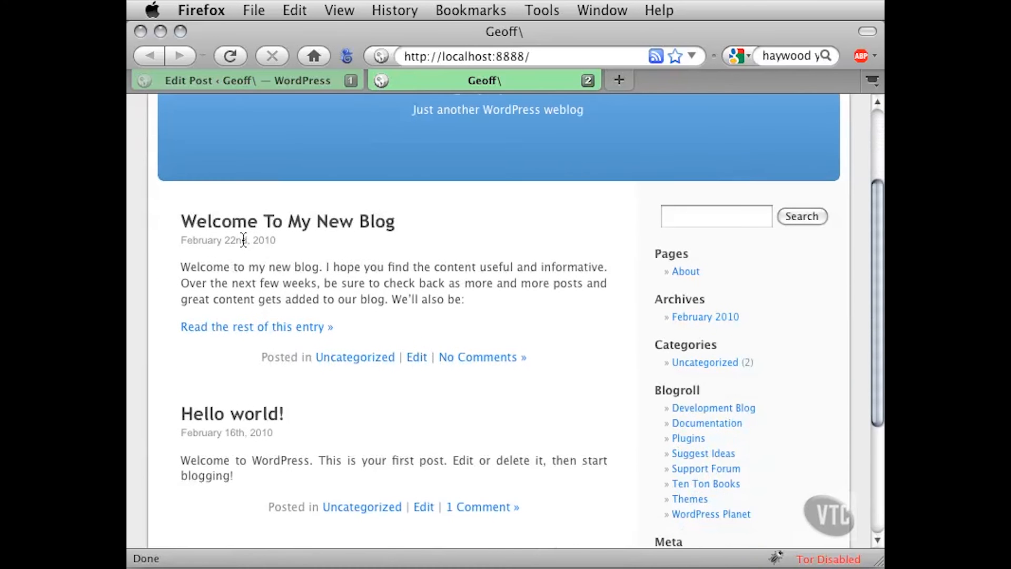
left_click_drag(202, 268, 385, 300)
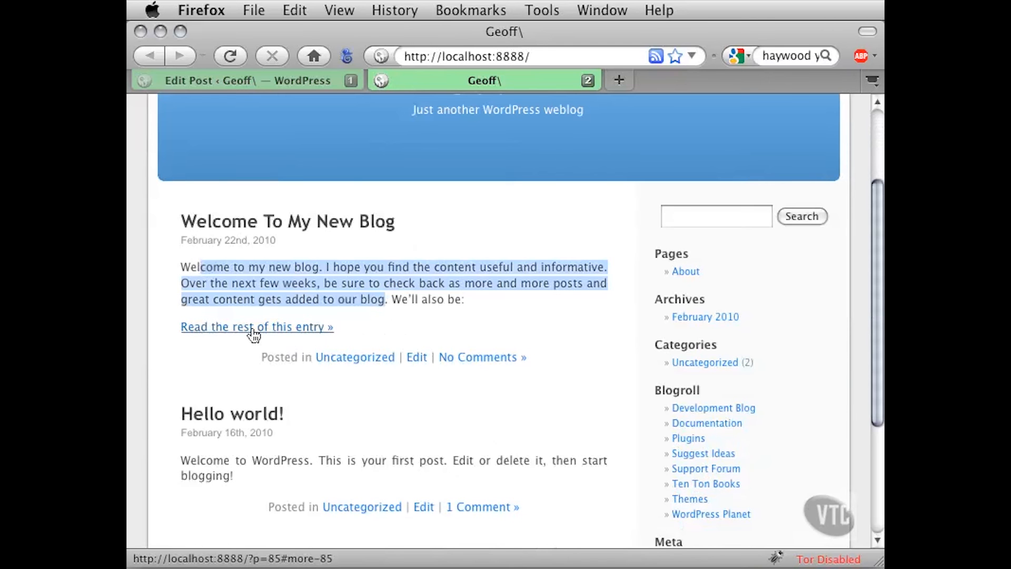
left_click(188, 340)
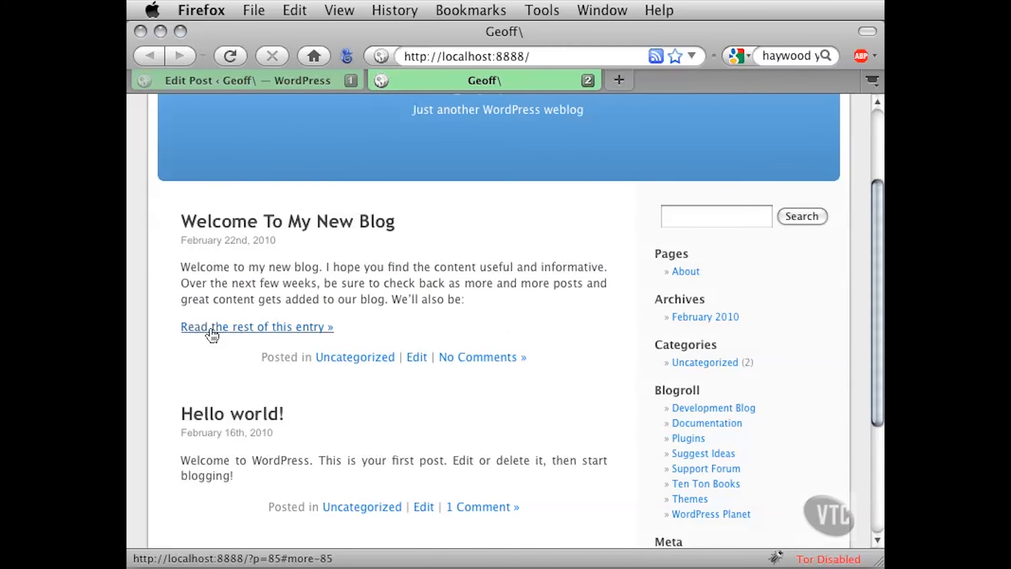
left_click(212, 331)
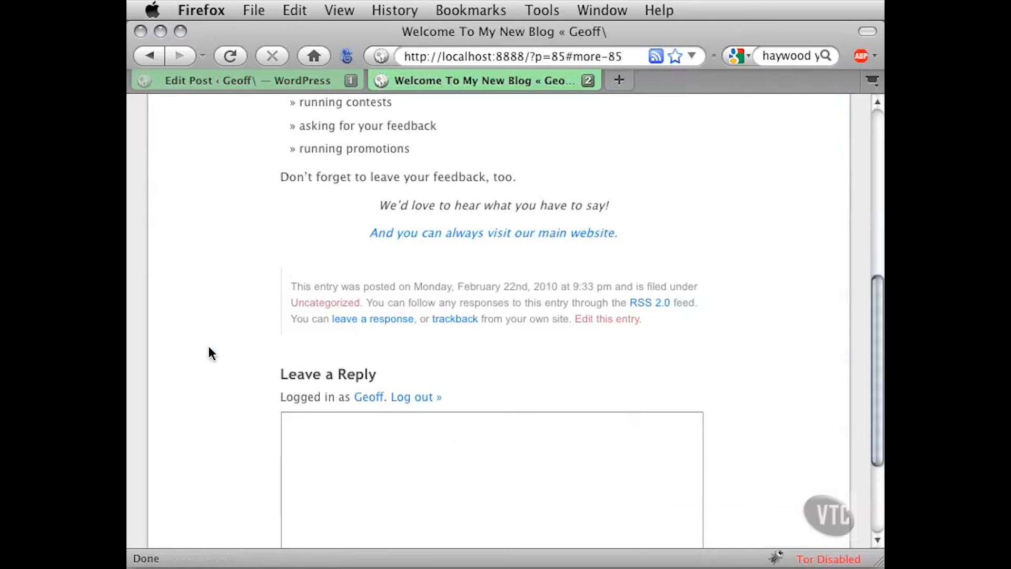
Check the part of the post starting at "running contests" and return to the front page
scroll(208, 352, "up", 1)
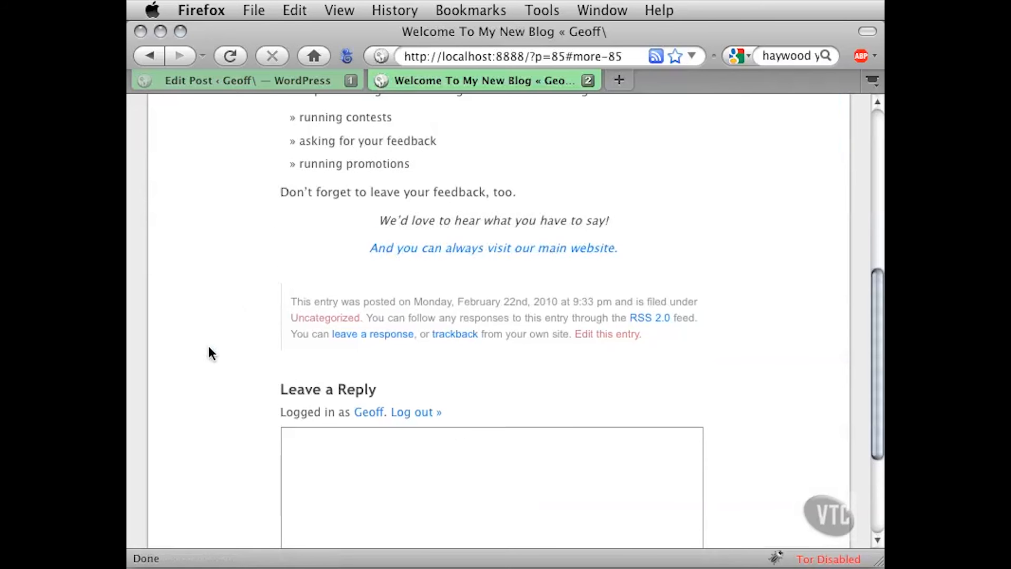
left_click_drag(314, 116, 391, 117)
left_click(252, 126)
left_click(148, 55)
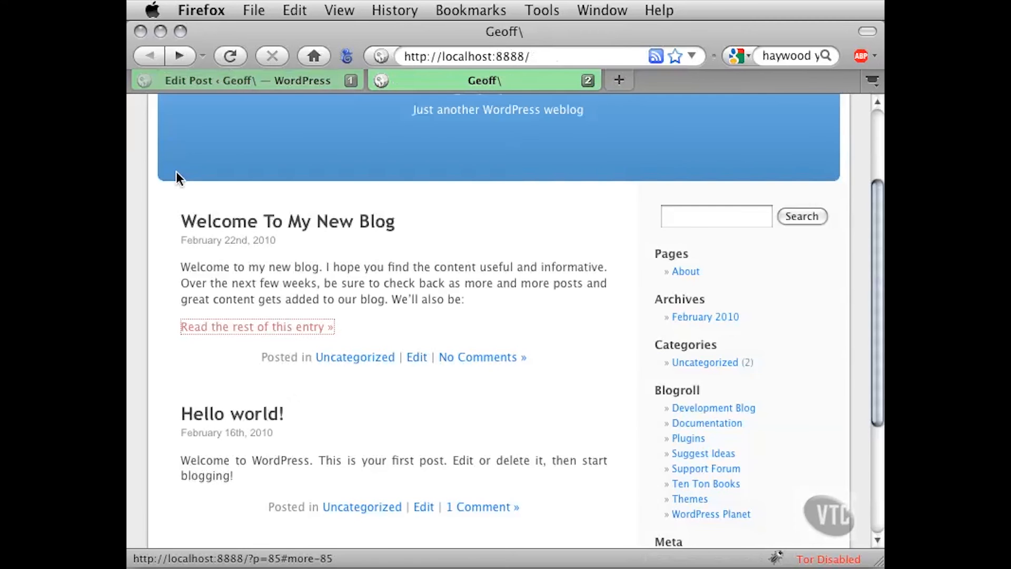
Reread the teaser paragraph of "Welcome To My New Blog" on the front page and follow its link to the full entry
scroll(166, 201, "up", 2)
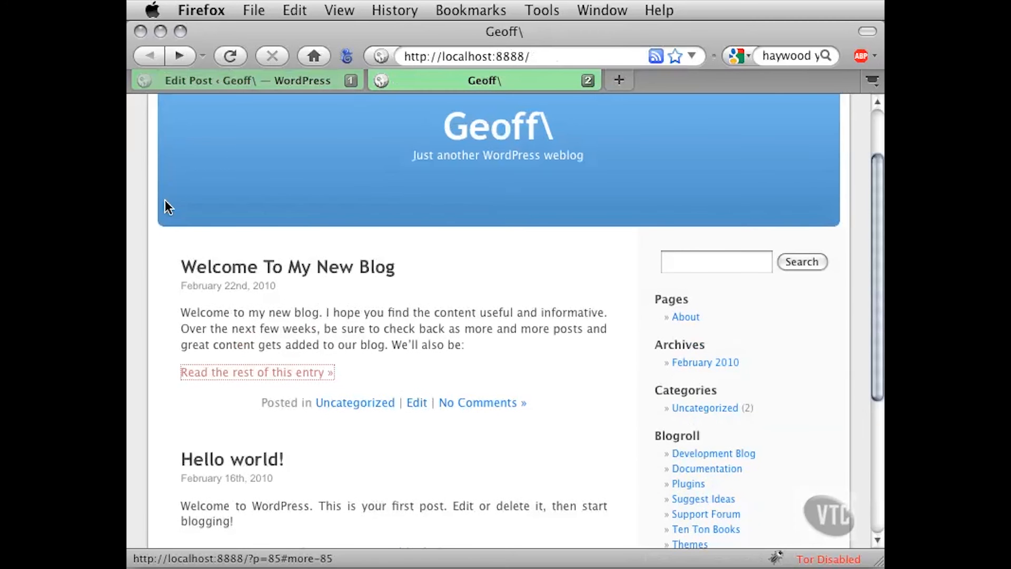
left_click(157, 248)
left_click_drag(181, 312, 420, 338)
left_click(436, 343)
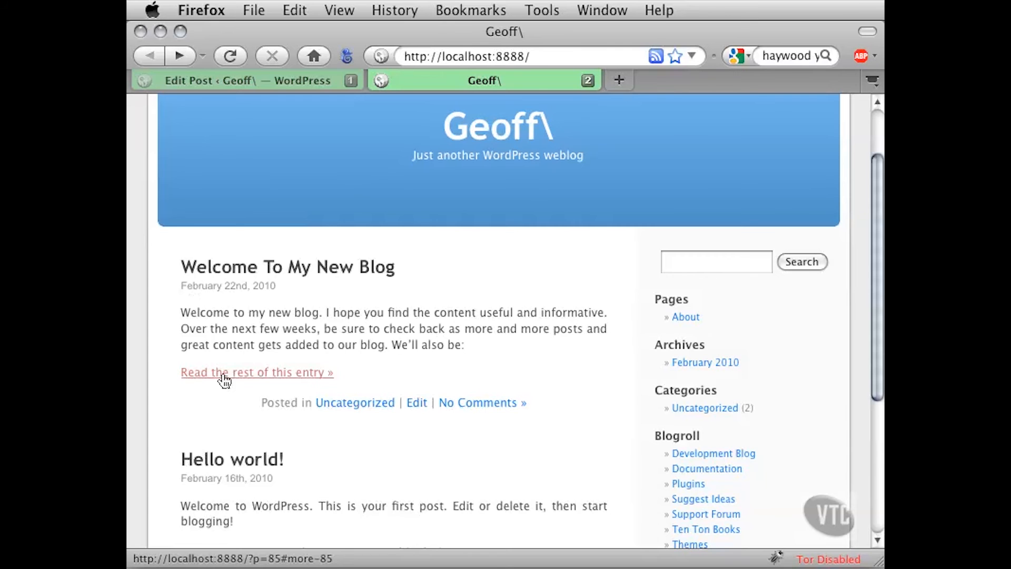
left_click(254, 373)
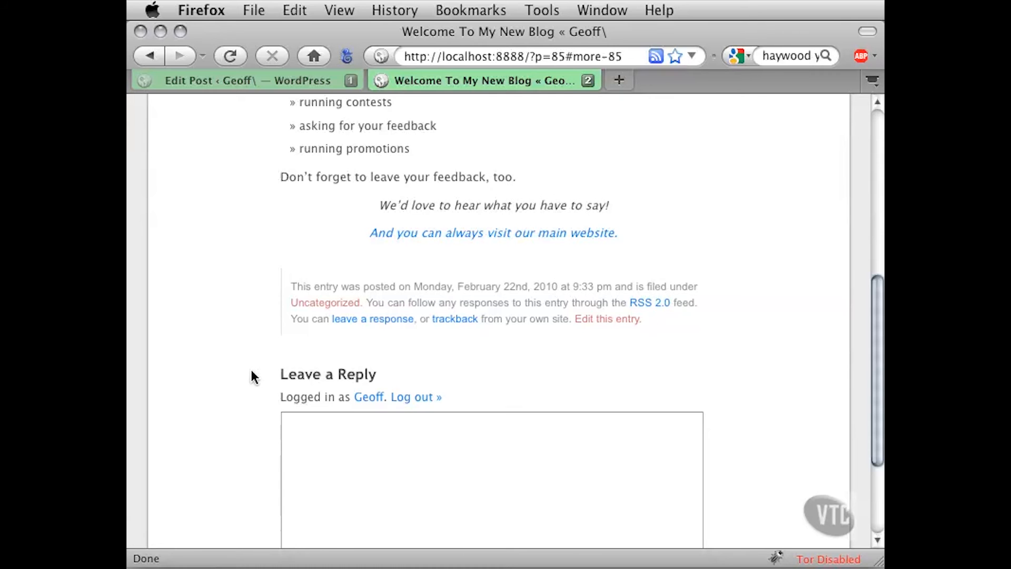
Compare the bullet list with the opening paragraph on the full post page, and go back to the front page
left_click_drag(311, 104, 371, 178)
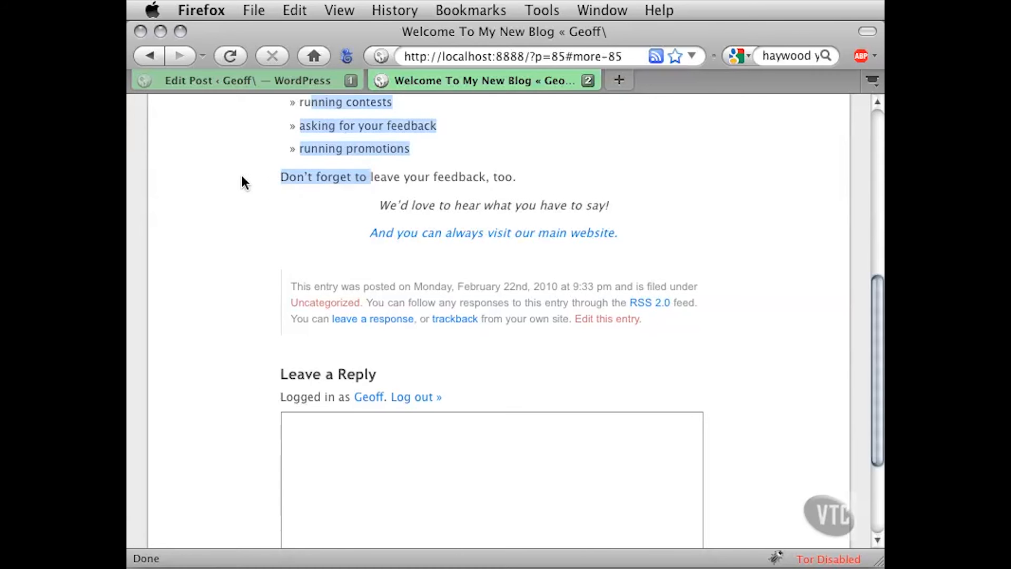
scroll(242, 184, "up", 2)
scroll(241, 187, "up", 6)
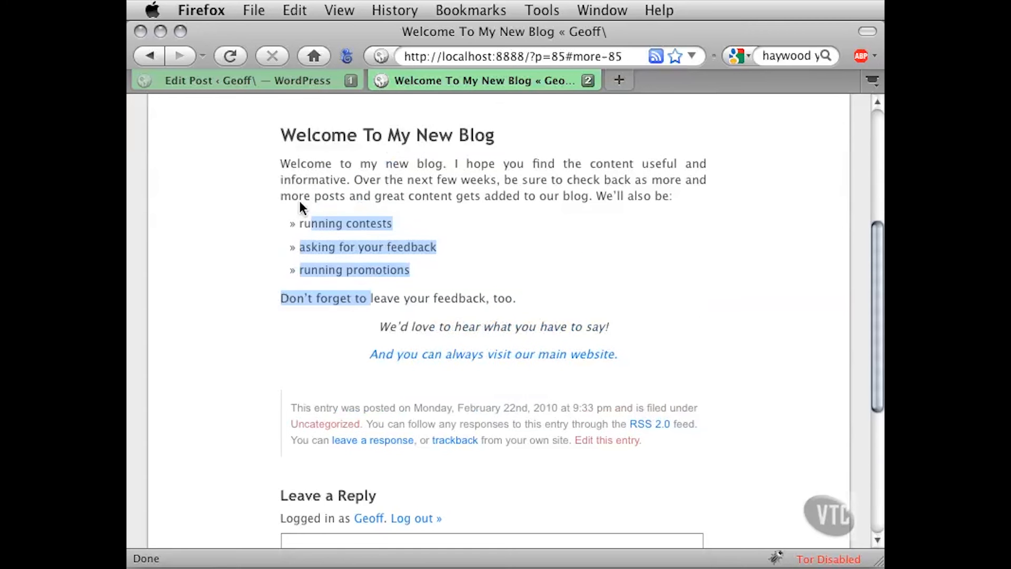
left_click_drag(326, 163, 485, 200)
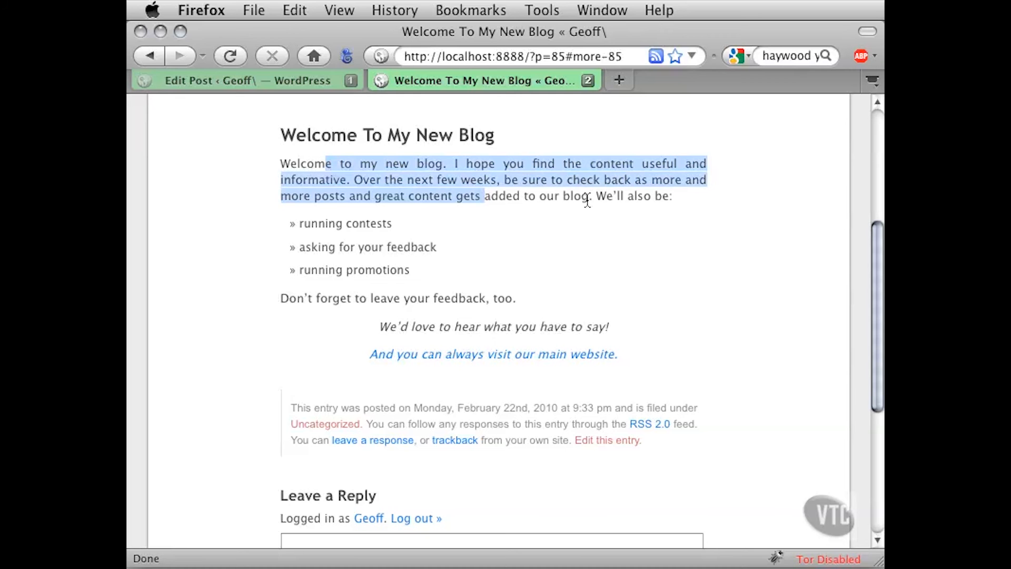
left_click(476, 191)
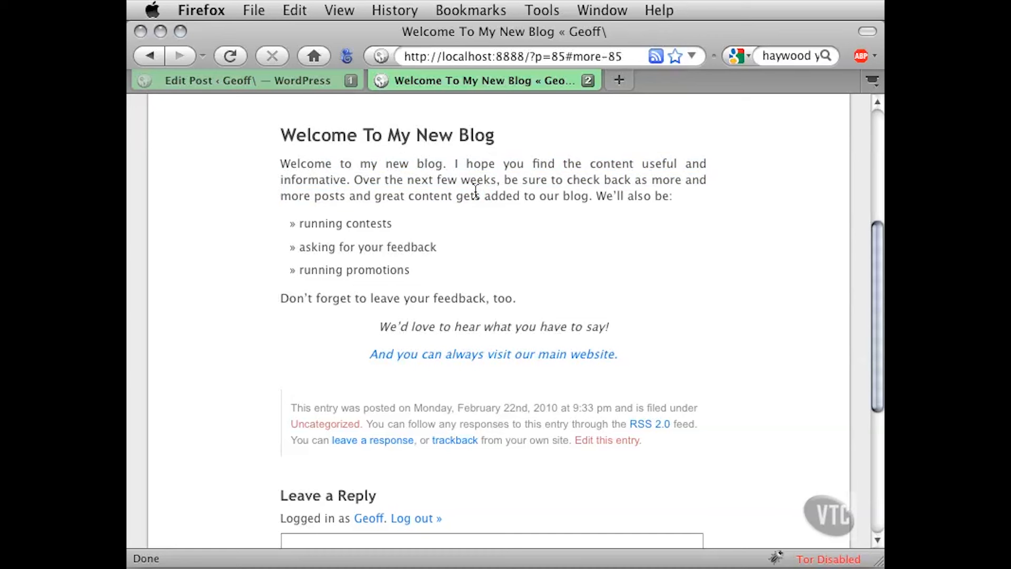
left_click(150, 56)
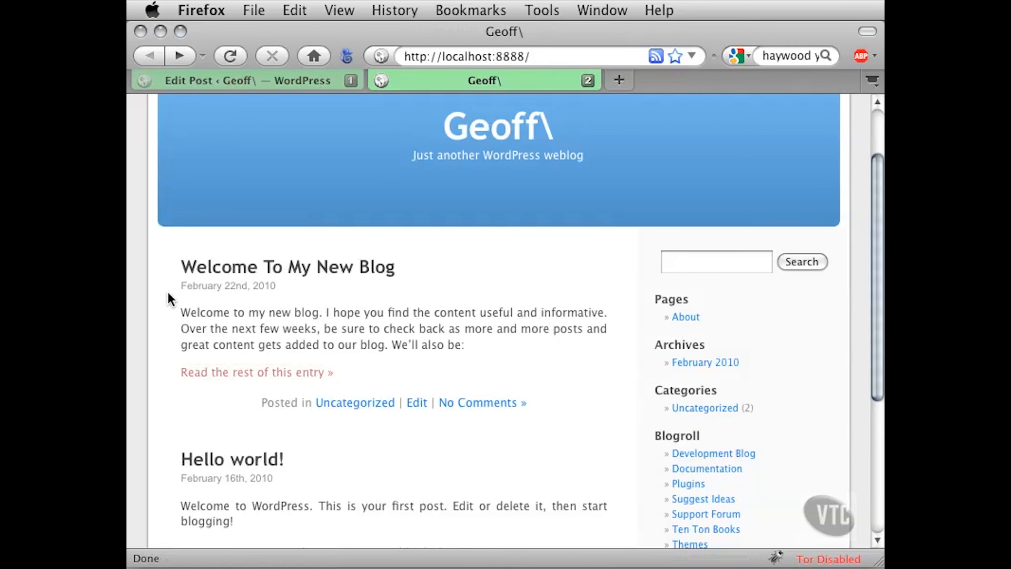
Examine the category, edit and comments line beneath the shortened post on the front page
scroll(171, 296, "down", 3)
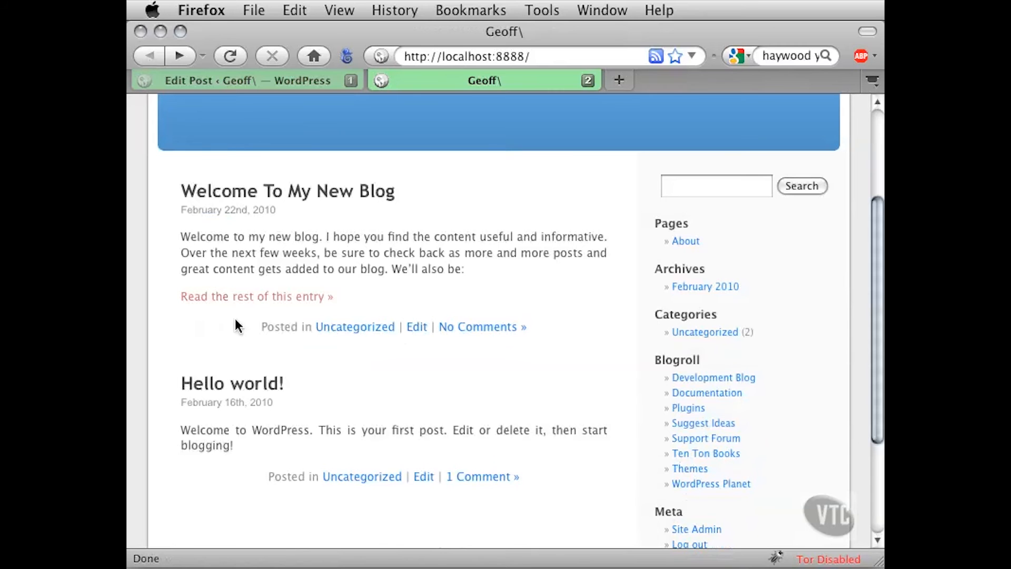
left_click_drag(266, 326, 303, 328)
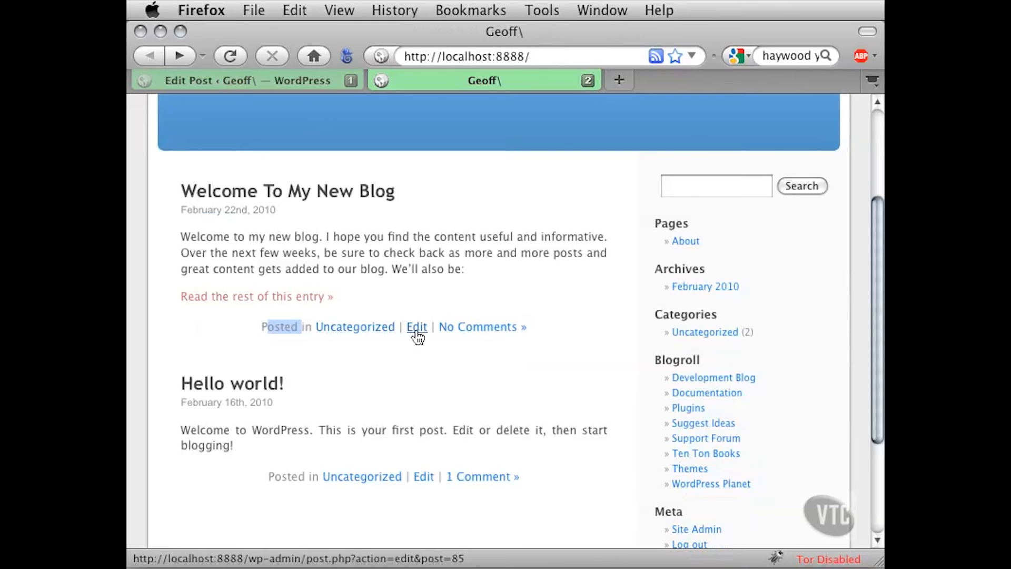
left_click(240, 337)
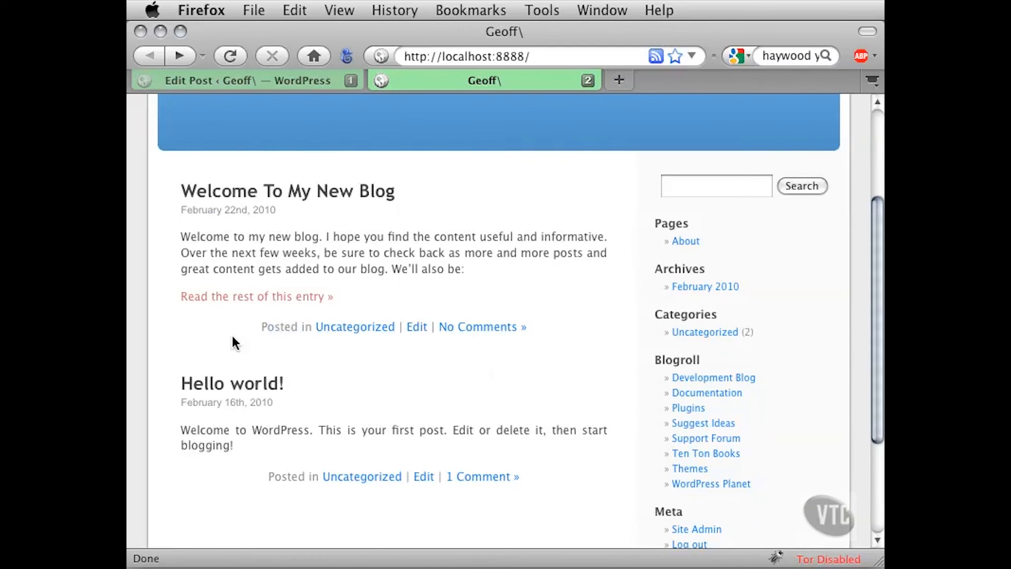
Return to the post's editing page and widen the browser window so the whole editor fits
left_click(270, 80)
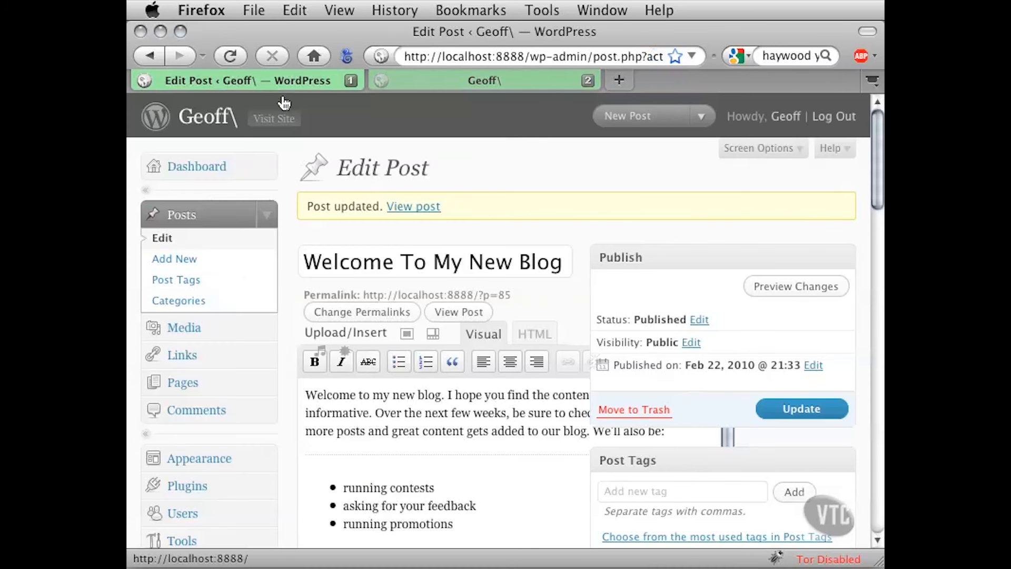
scroll(289, 271, "down", 1)
scroll(288, 272, "down", 1)
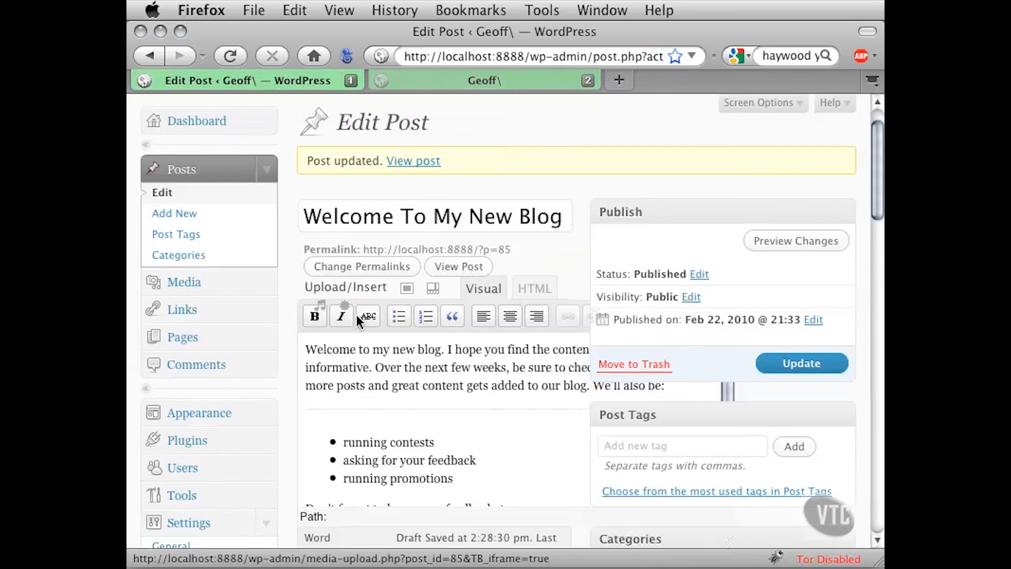
left_click_drag(879, 564, 1007, 568)
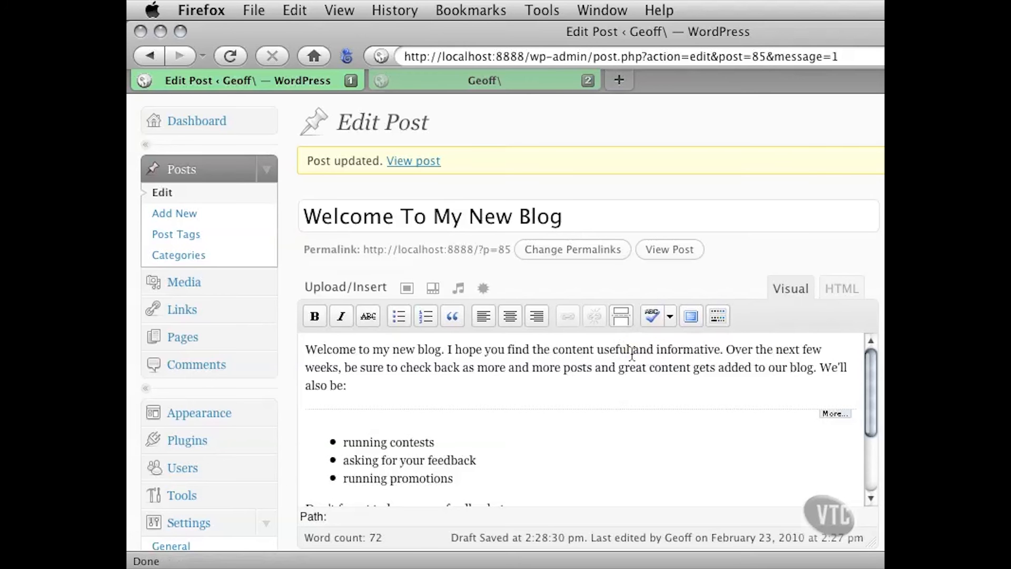
Delete the More tag between the opening paragraph and the bullet list, and undo the deletion
left_click(833, 412)
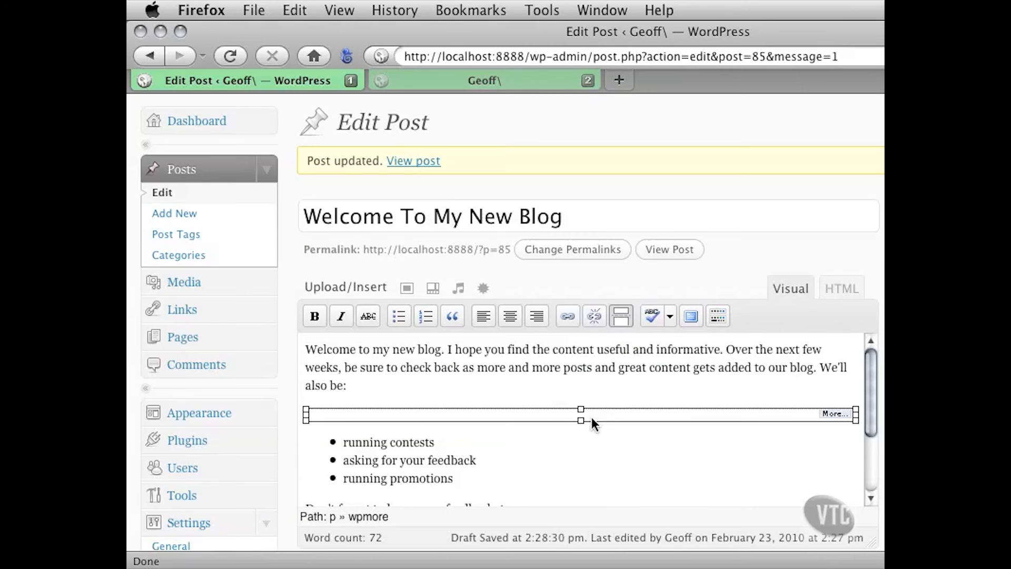
key("BackSpace")
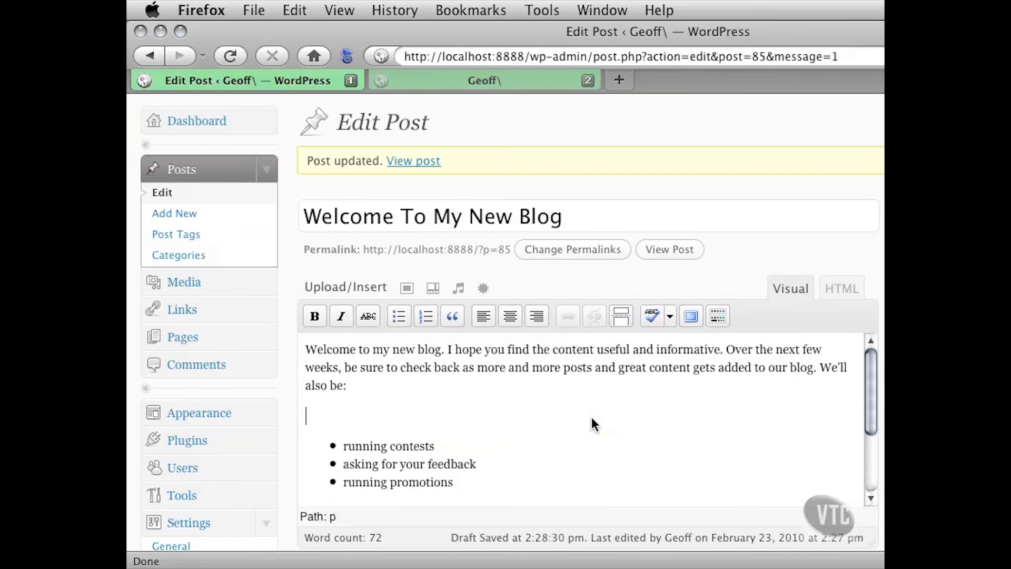
key("super+z")
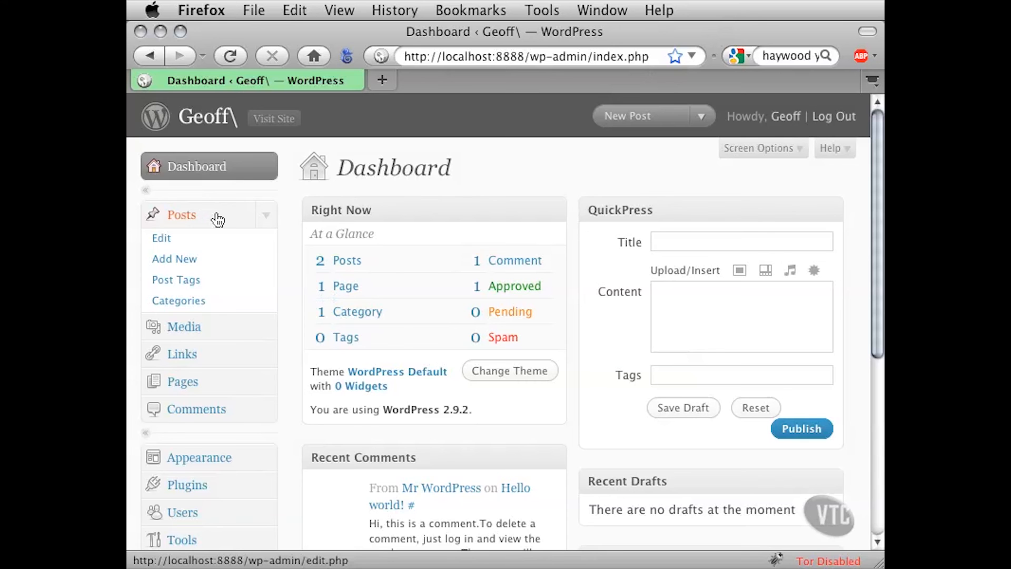
Open "Welcome To My New Blog" for full editing from the posts list and widen the browser window
left_click(163, 241)
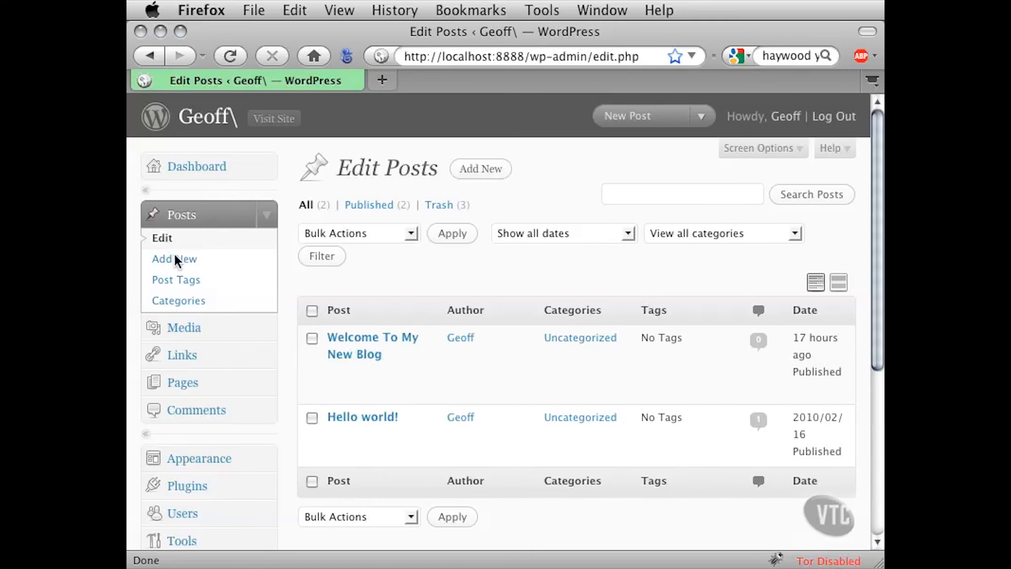
mouse_move(323, 379)
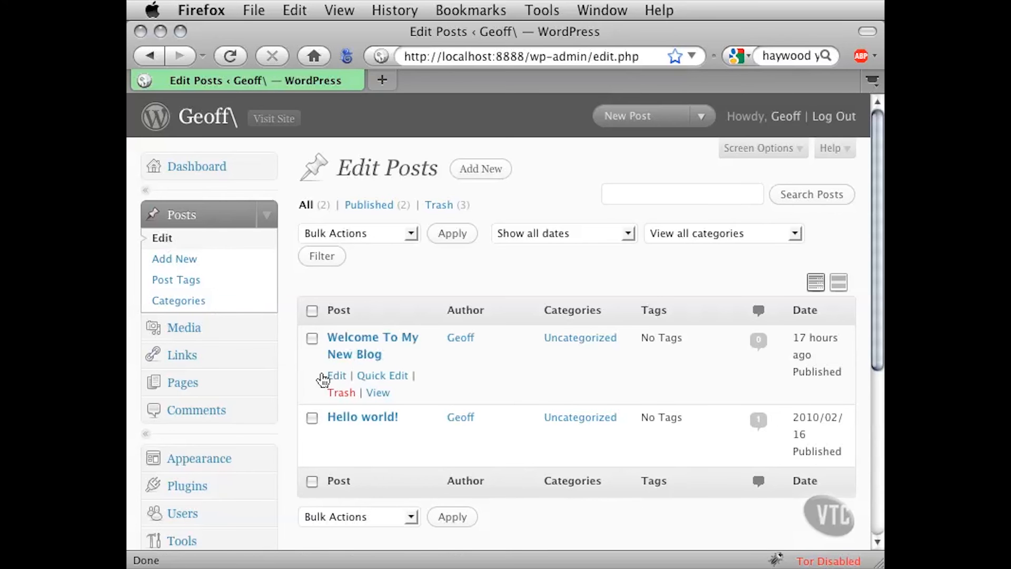
left_click(365, 358)
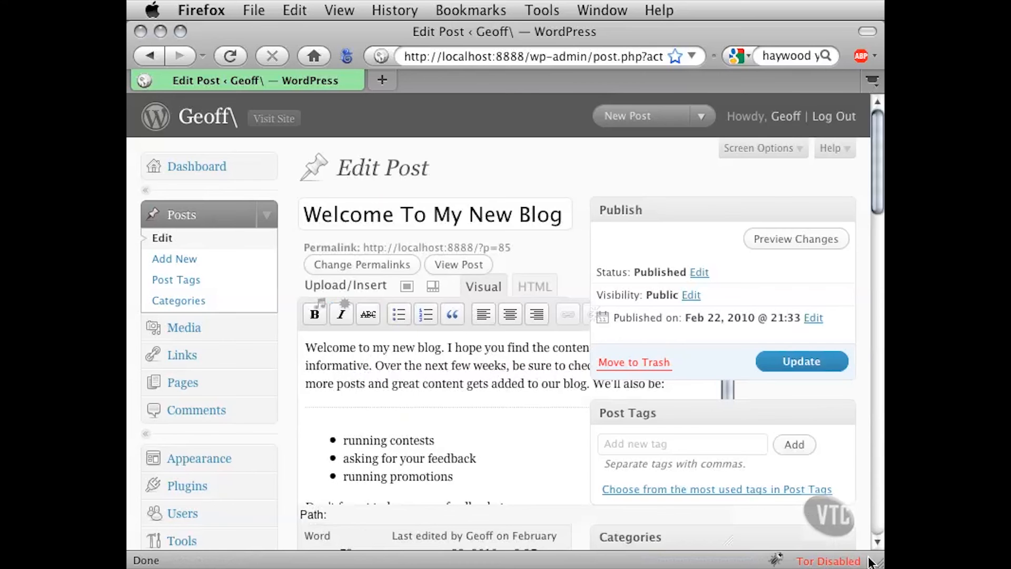
left_click_drag(877, 561, 1010, 561)
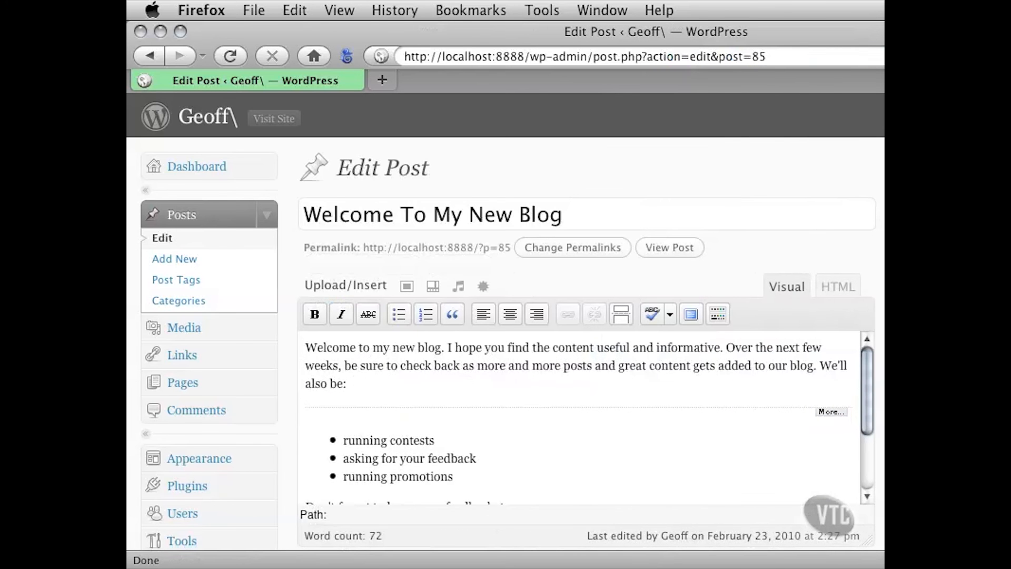
Examine the post's opening paragraph, More tag and bullet list in the visual editor
left_click(360, 347)
left_click_drag(359, 347, 495, 461)
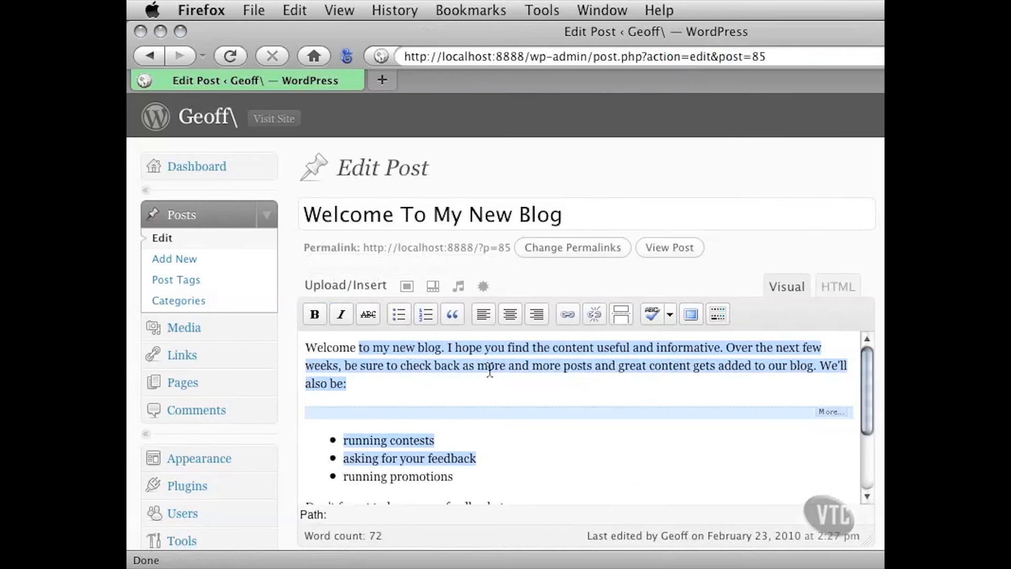
left_click(490, 368)
left_click_drag(416, 349, 508, 462)
left_click(509, 367)
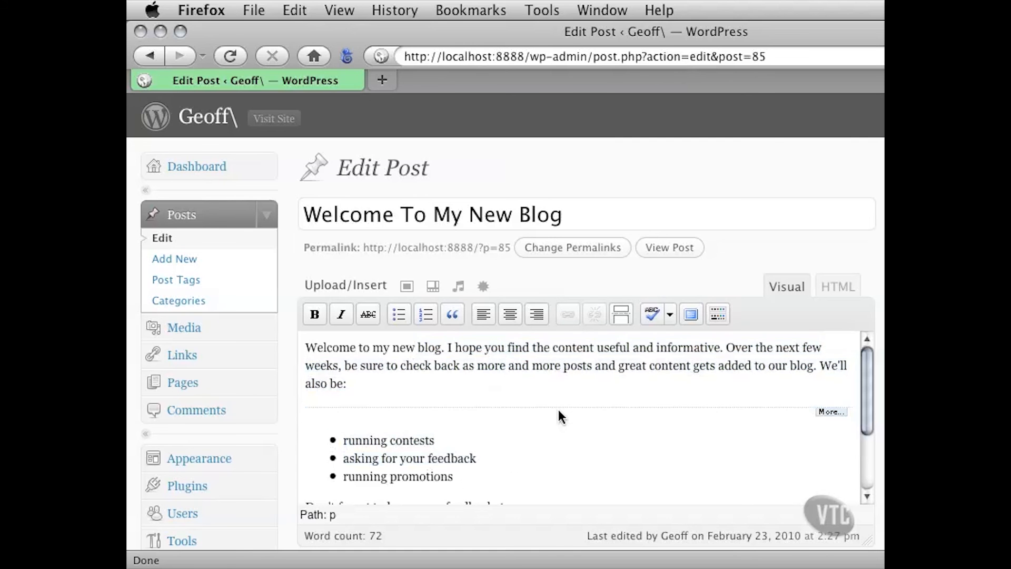
left_click(560, 412)
left_click(529, 368)
left_click_drag(392, 348, 495, 422)
left_click(437, 353)
Switch the post to the HTML editor and examine the code around its More tag
left_click(840, 288)
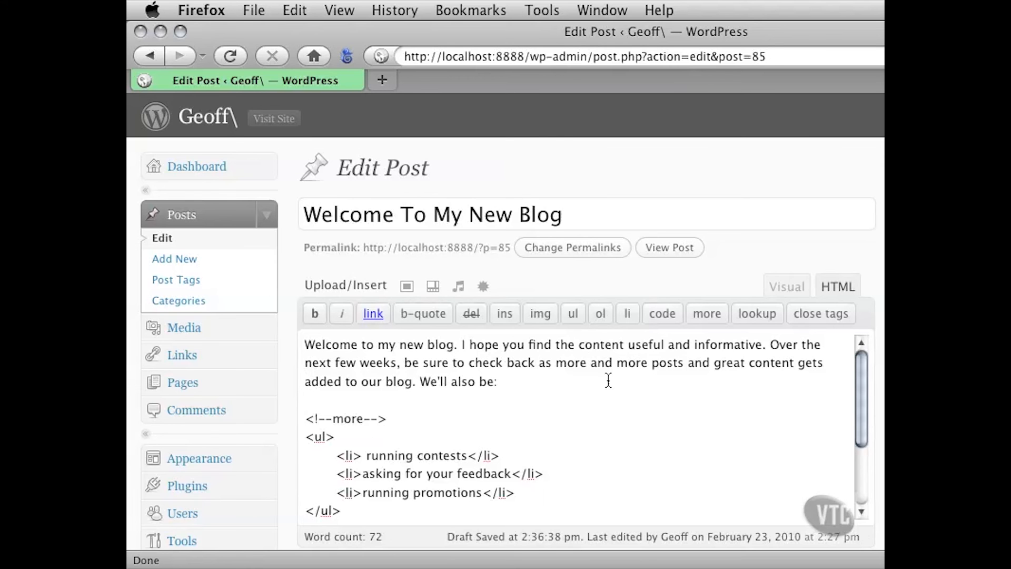
scroll(291, 400, "down", 2)
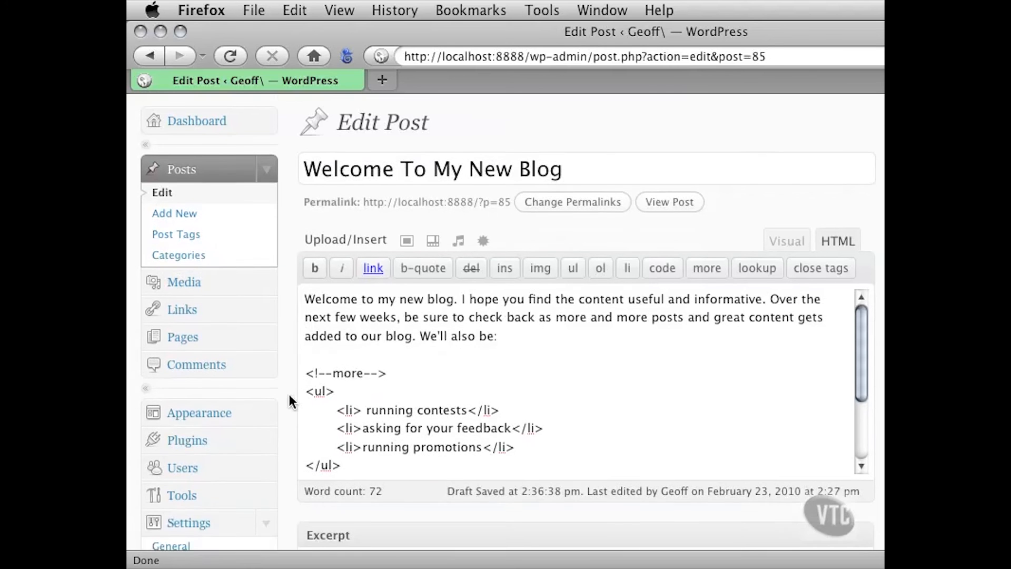
Examine the code of the bullet list, its opening, closing and list item tags, and the More tag above it
scroll(289, 394, "down", 1)
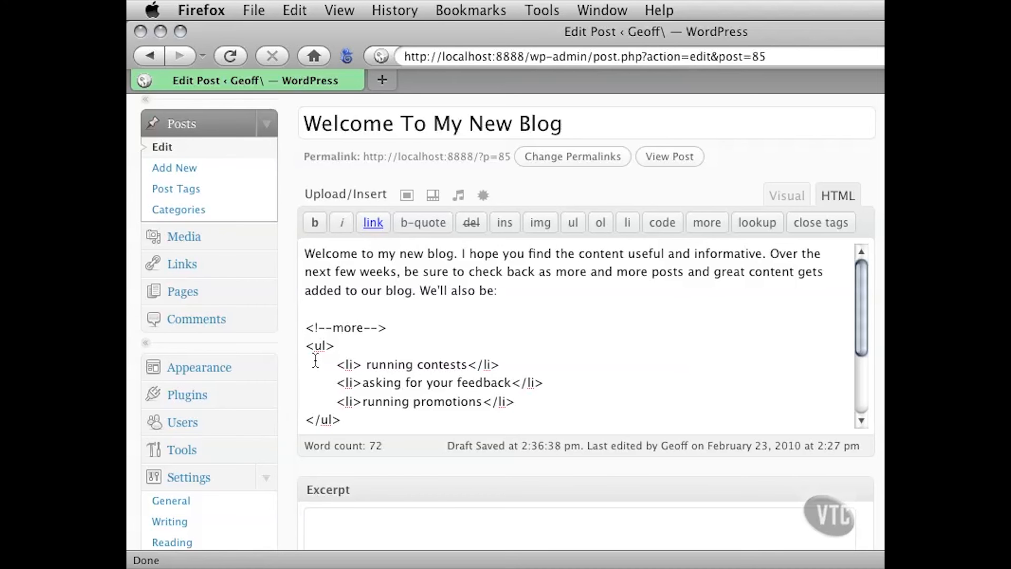
left_click_drag(306, 346, 354, 417)
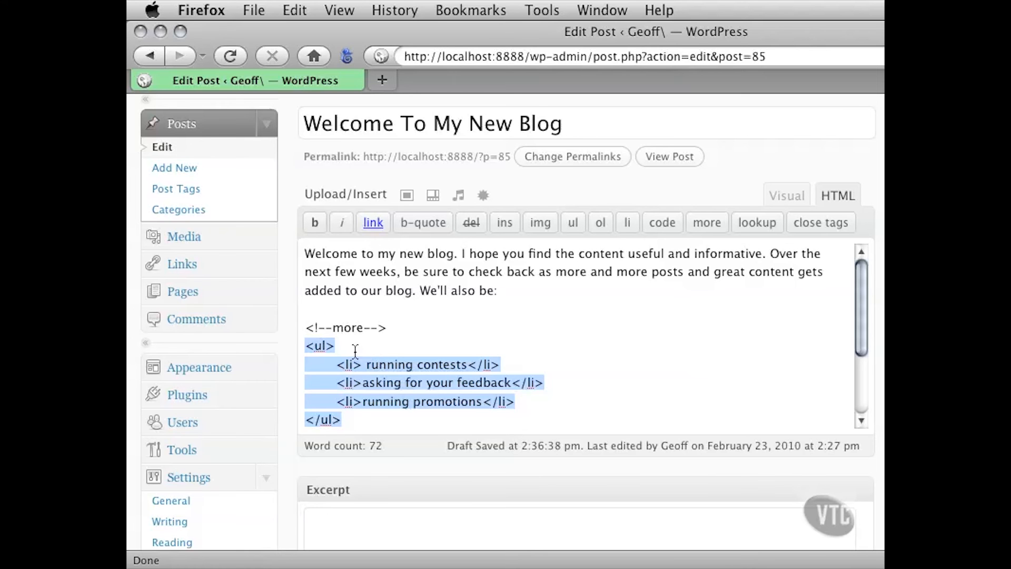
left_click_drag(335, 347, 305, 349)
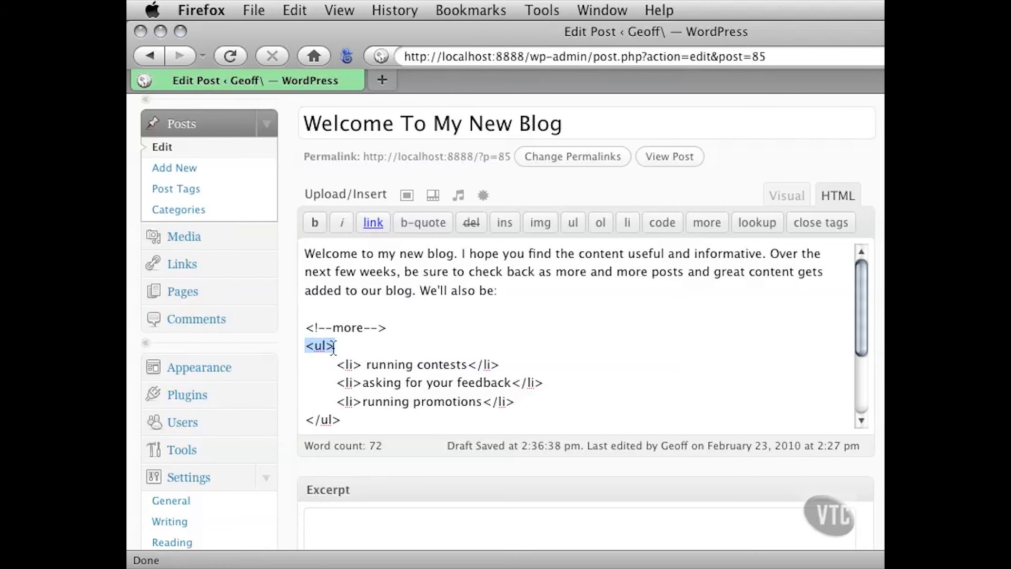
left_click_drag(337, 364, 505, 366)
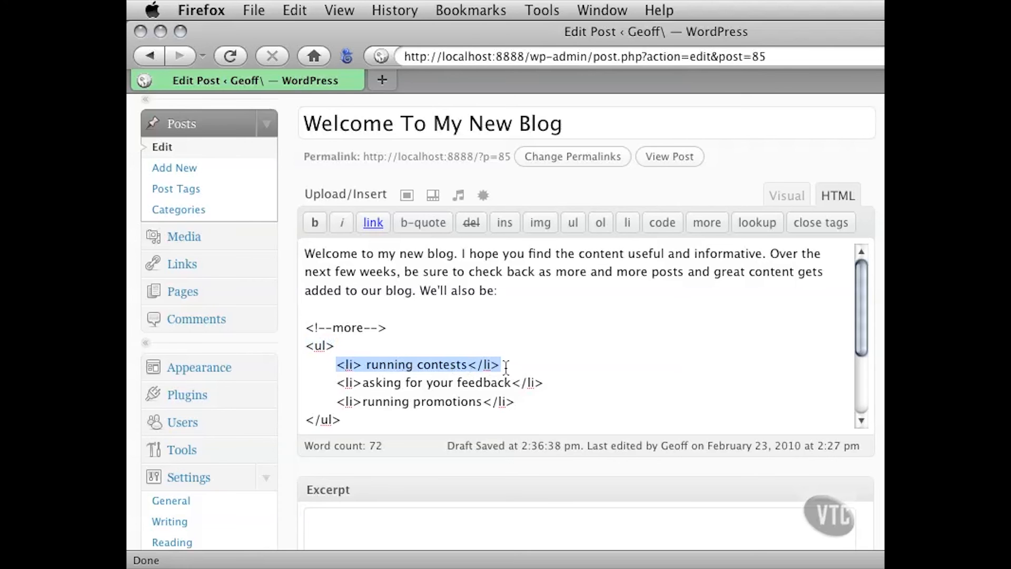
left_click_drag(337, 384, 545, 386)
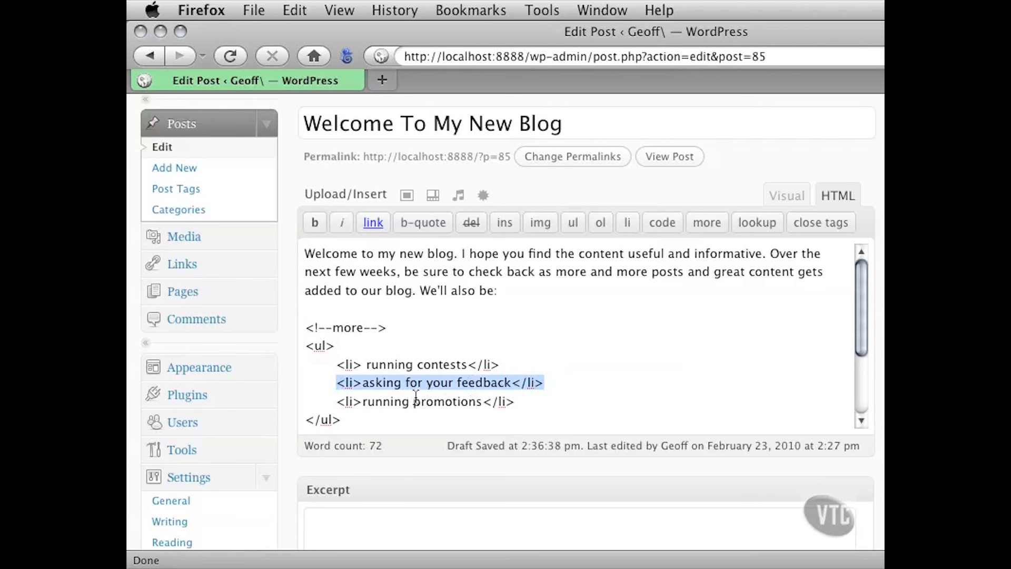
double_click(343, 382)
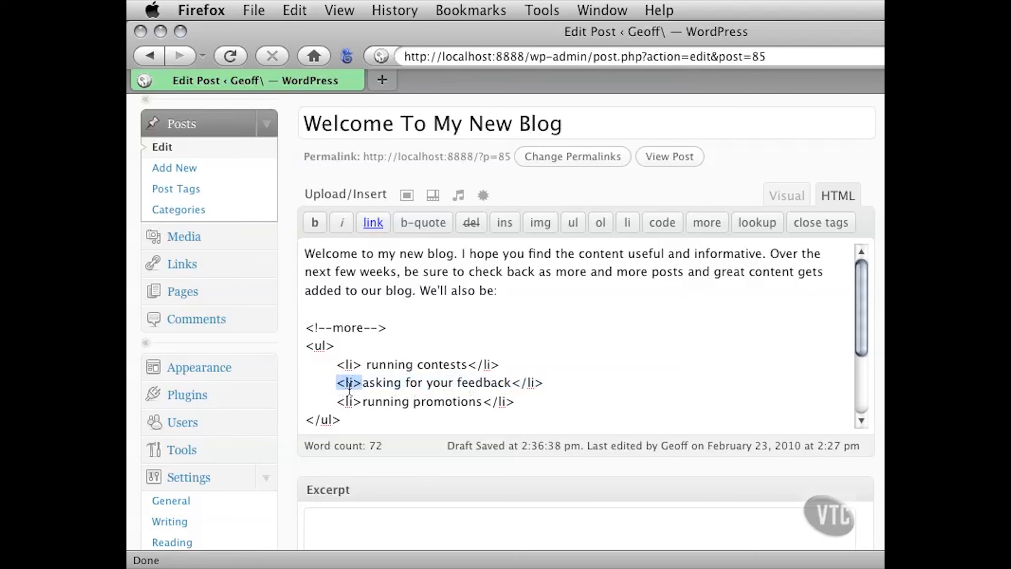
left_click_drag(512, 383, 543, 384)
left_click(423, 382)
left_click_drag(304, 346, 367, 410)
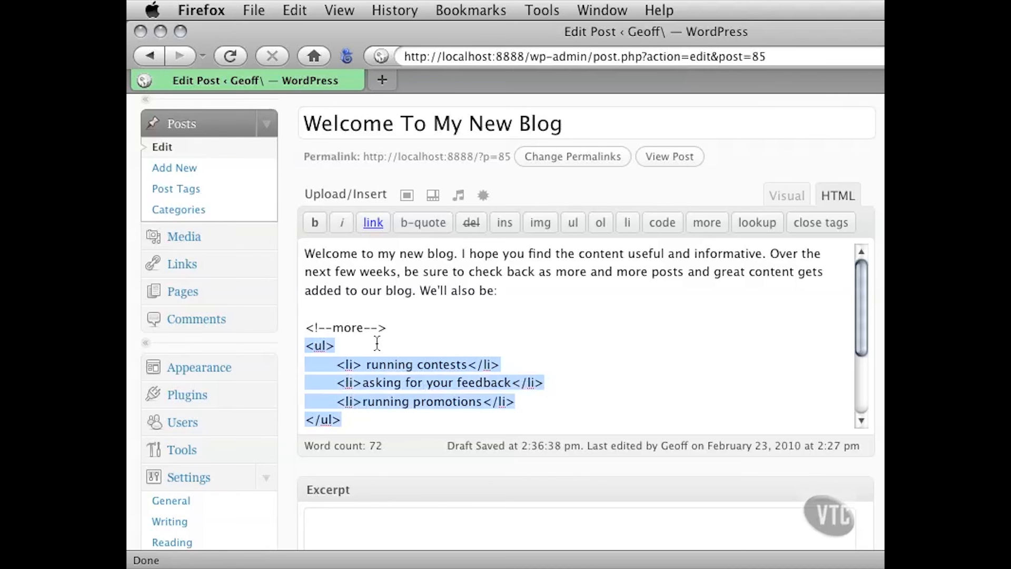
left_click(423, 383)
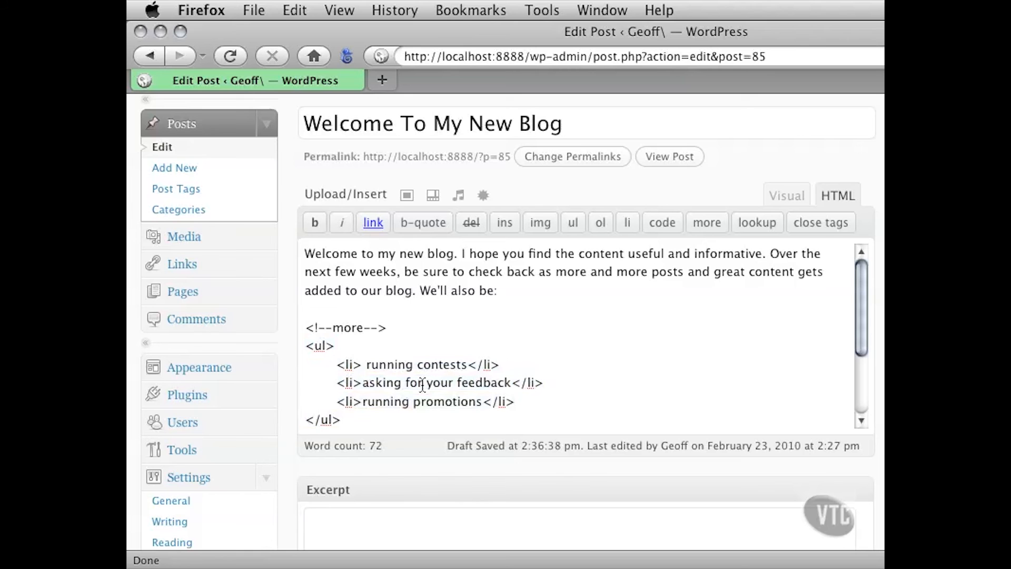
left_click_drag(399, 327, 299, 327)
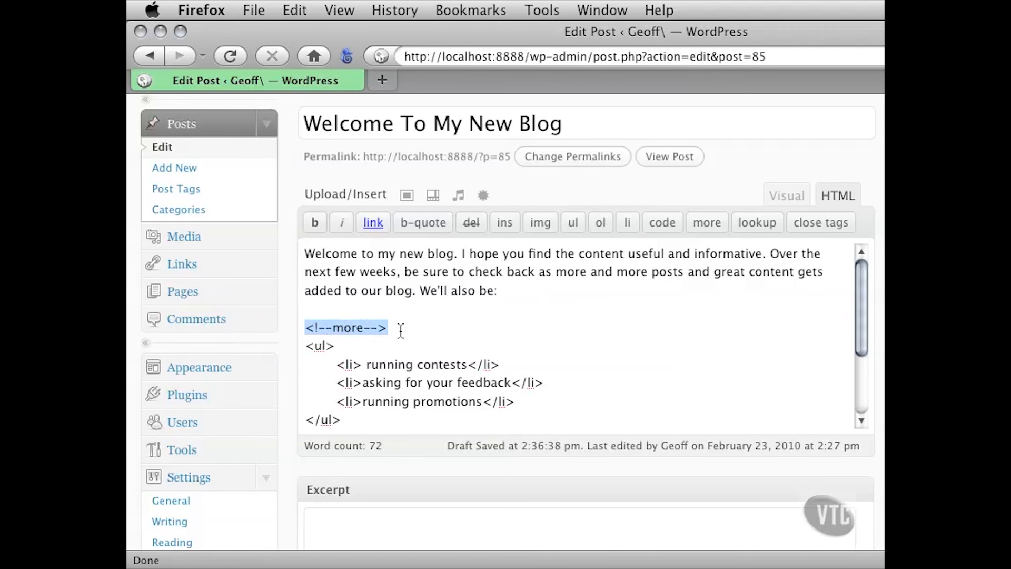
left_click_drag(392, 328, 315, 330)
Examine the code of the centred, emphasised closing paragraphs and the mailto link at the end of the post
left_click_drag(859, 307, 858, 364)
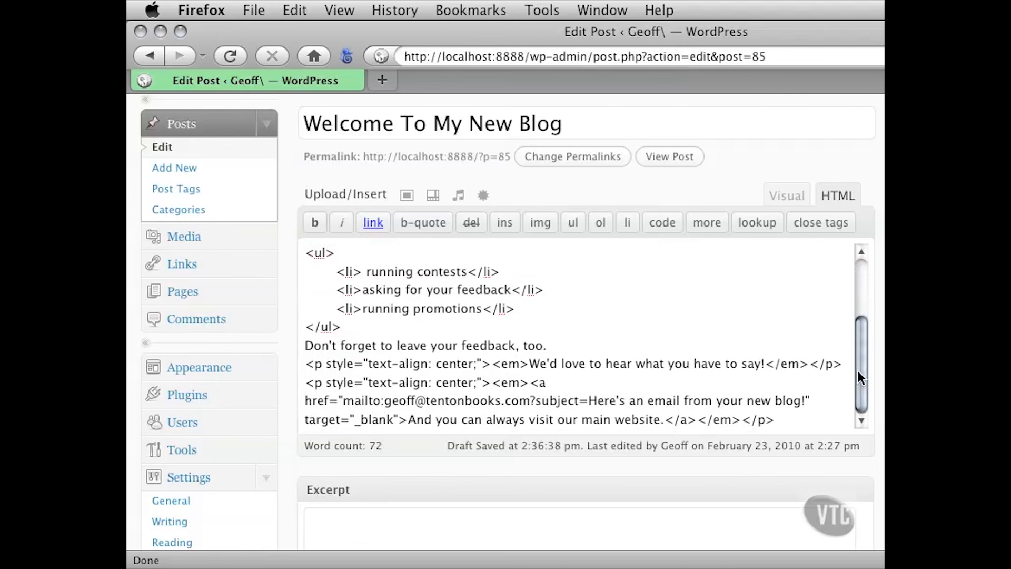
left_click_drag(306, 363, 831, 366)
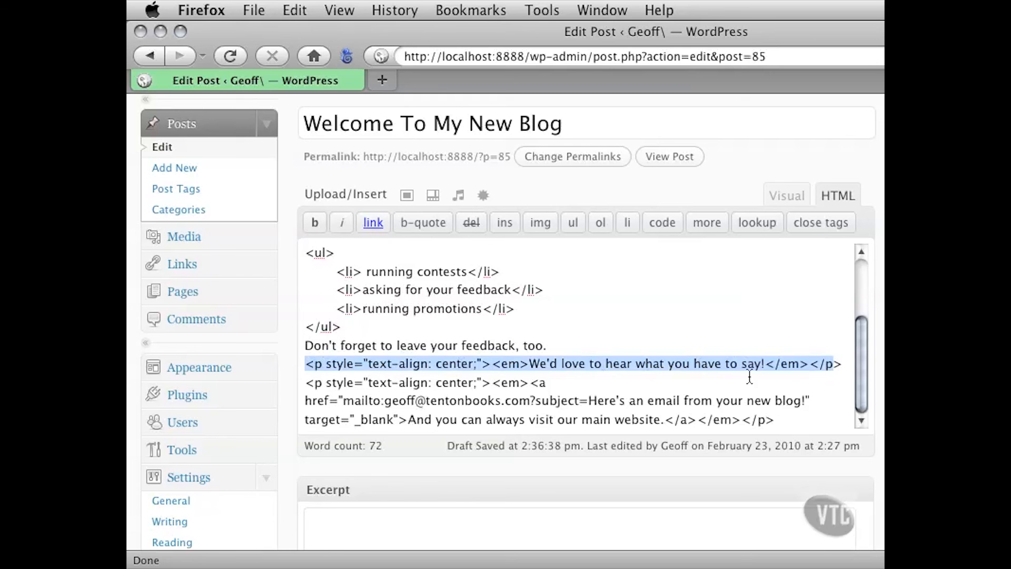
left_click(667, 369)
left_click_drag(491, 364, 807, 372)
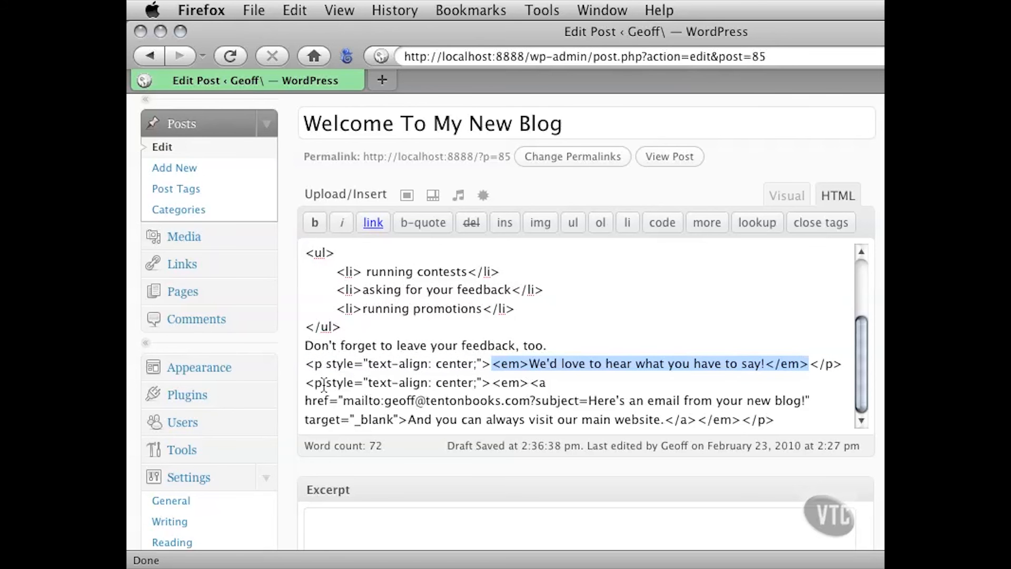
left_click_drag(307, 382, 407, 417)
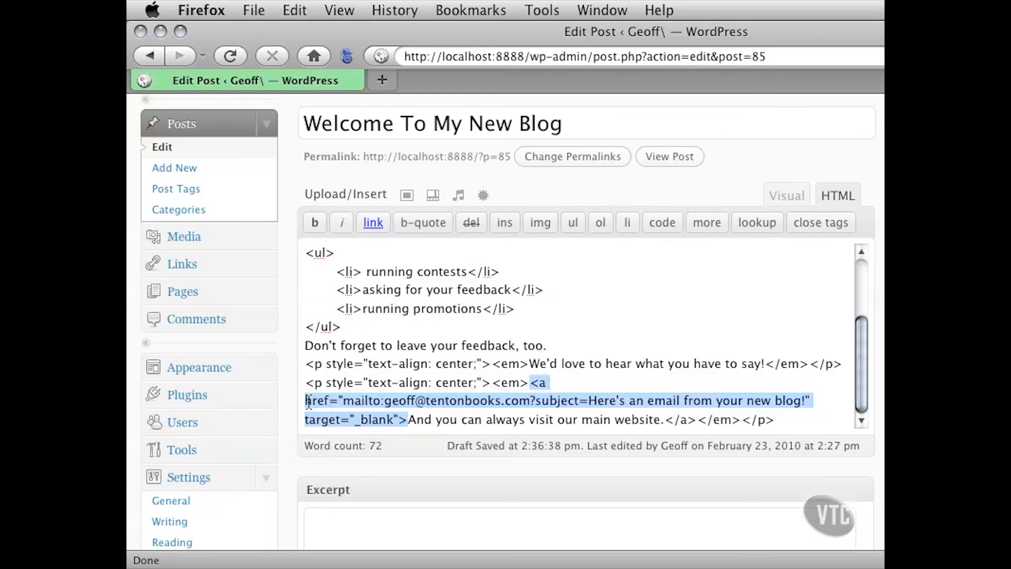
left_click(343, 402)
left_click_drag(343, 401, 801, 406)
left_click(759, 405)
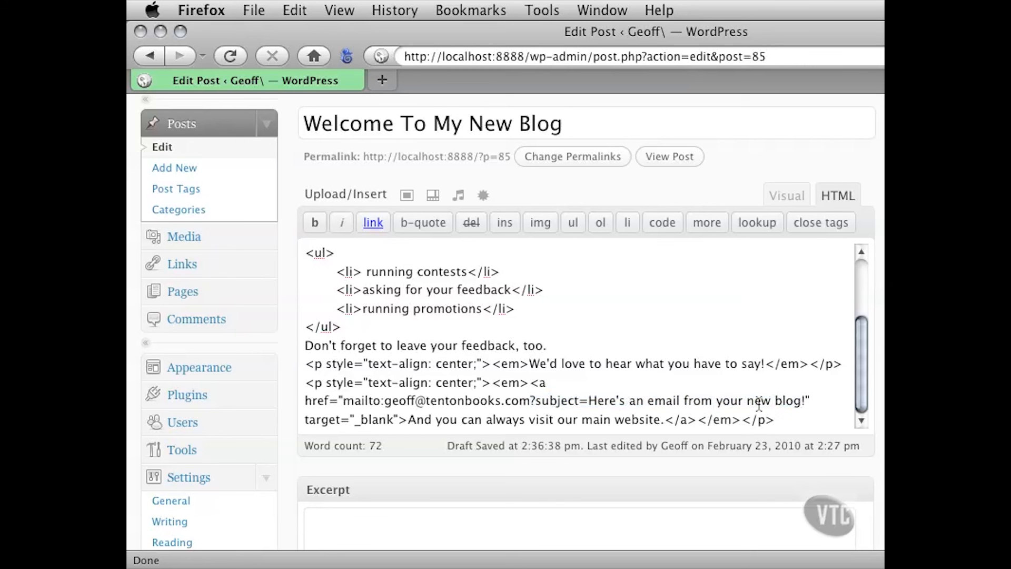
scroll(759, 397, "up", 3)
scroll(759, 397, "down", 3)
left_click_drag(415, 288, 545, 396)
left_click(578, 378)
scroll(586, 378, "up", 2)
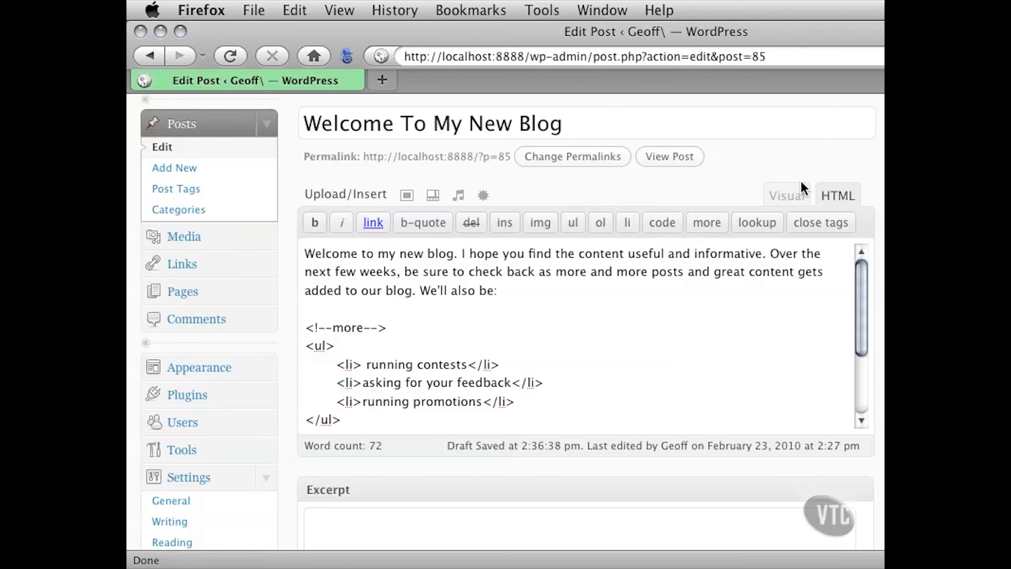
Compare the post in the visual and HTML editors, ending in the visual editor
left_click(779, 194)
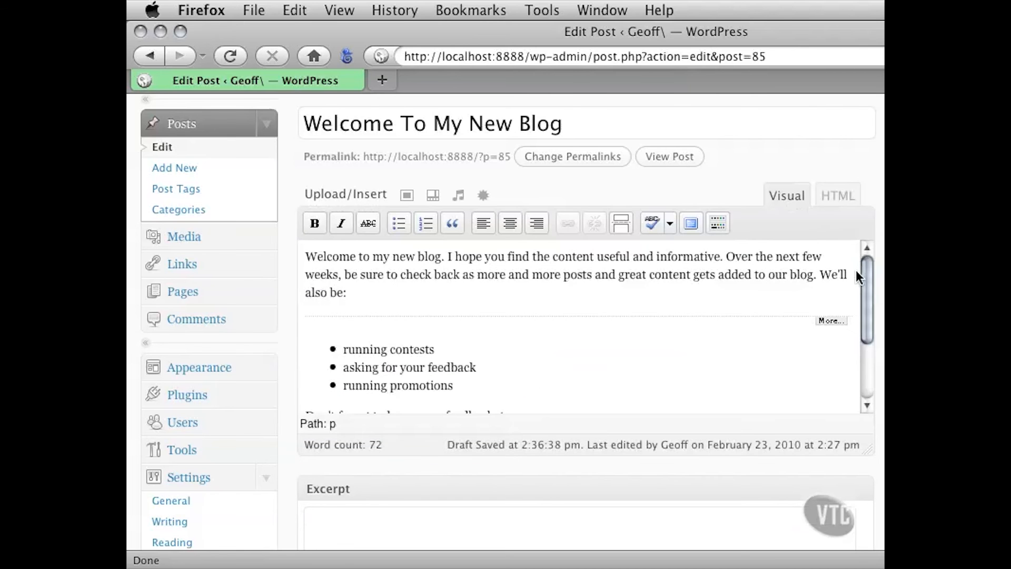
mouse_move(864, 267)
left_mouse_down()
mouse_move(863, 312)
mouse_move(864, 263)
left_mouse_up()
left_click(842, 195)
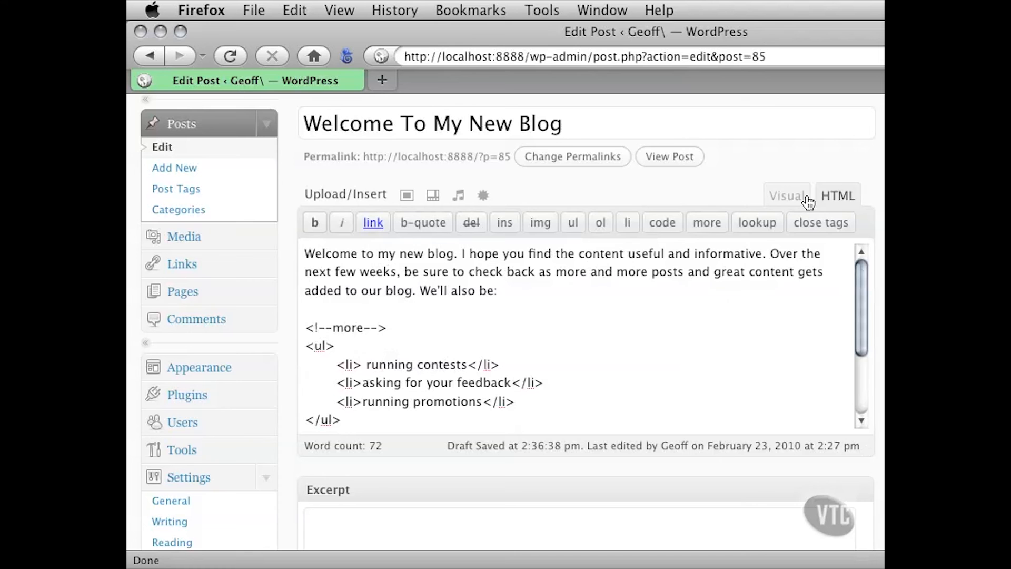
left_click(783, 198)
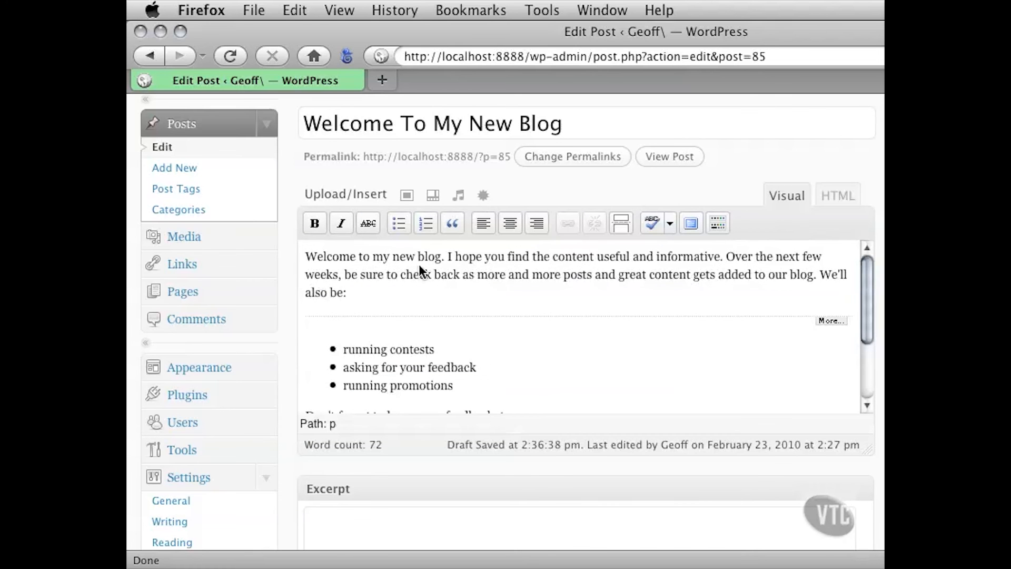
left_click(842, 195)
left_click(786, 200)
left_click(836, 196)
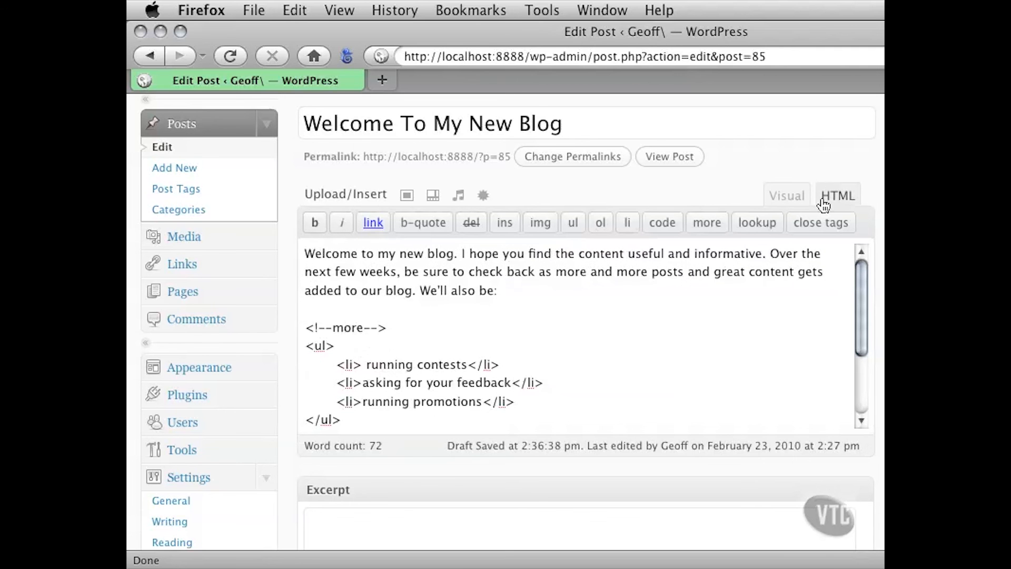
left_click(792, 194)
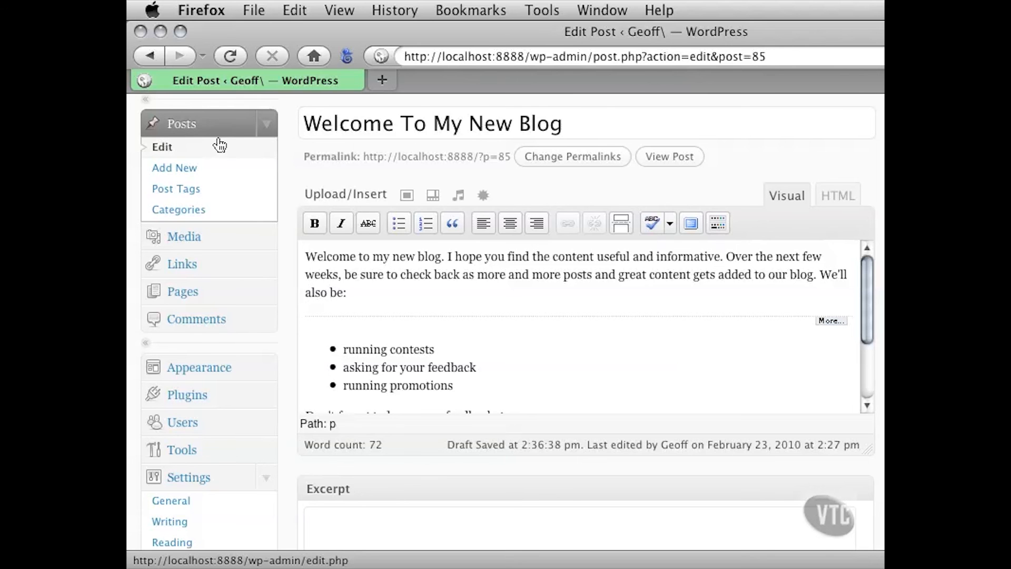
Leave the post without saving and start a new post titled "Here's A Post Using The HTML Editor"
left_click(163, 170)
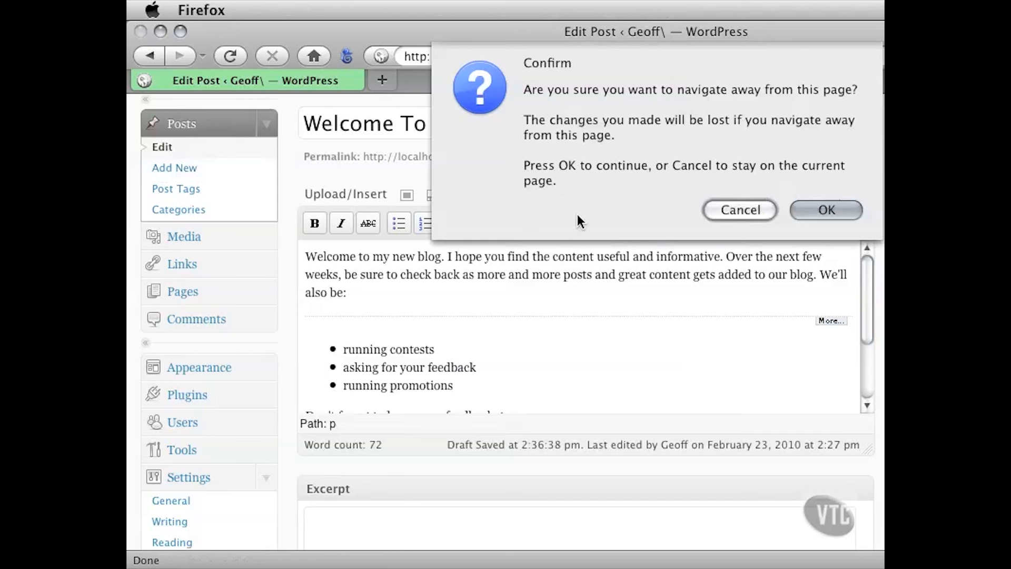
left_click(811, 216)
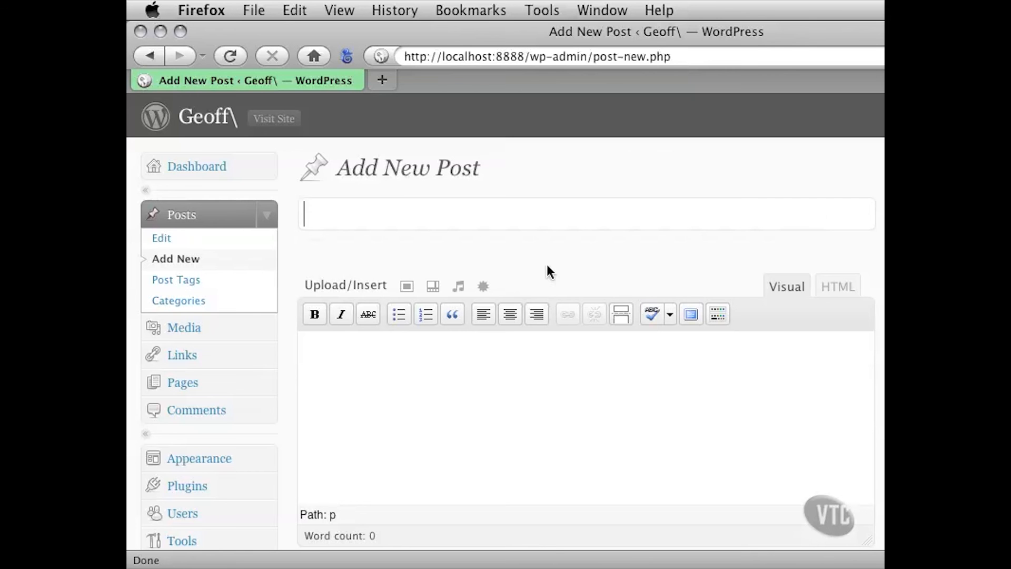
scroll(289, 279, "down", 1)
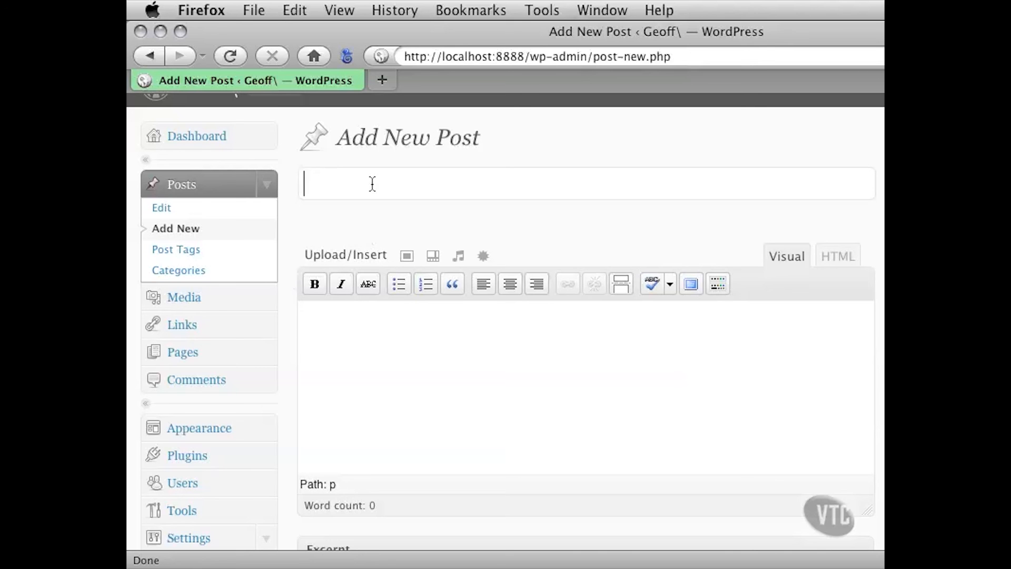
type("Here's A ")
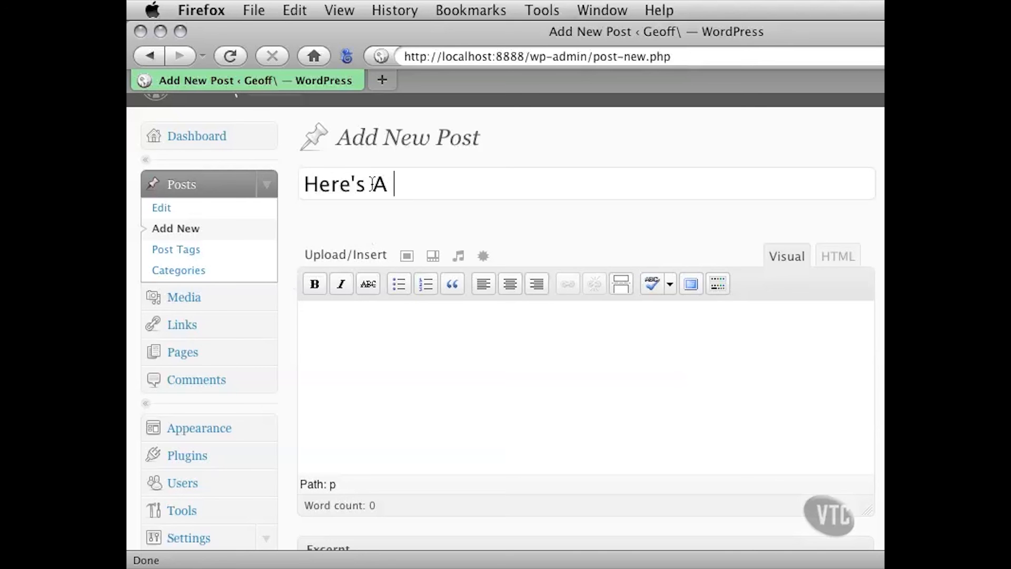
type("Post Using The HTML Editor")
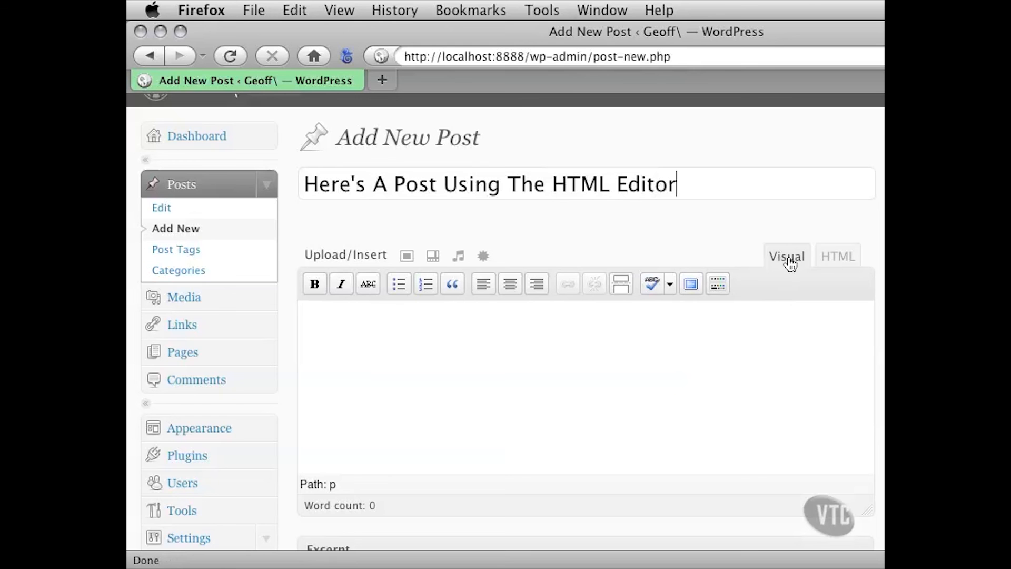
In the HTML editor, write the paragraph "<p>Here's the opening paragraph for my new HTML-based post</p>"
left_click(833, 258)
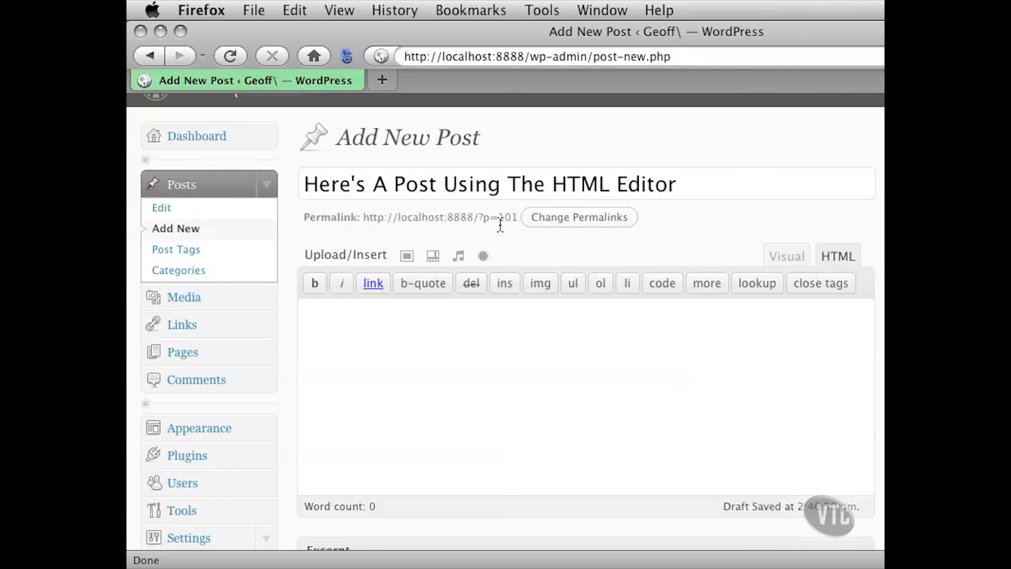
left_click(368, 322)
type("<p>")
type("Here's the")
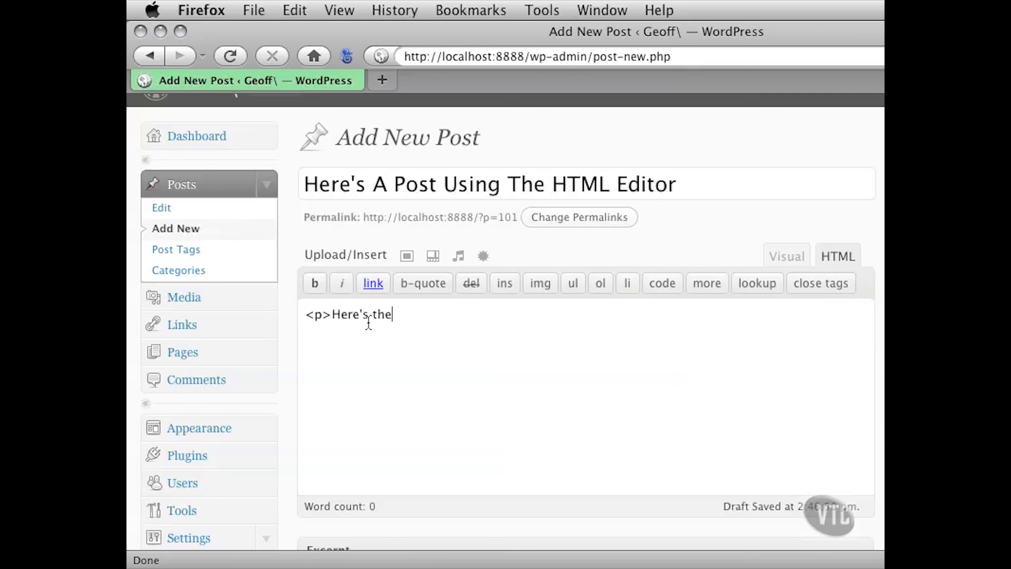
type(" opening paragraph for ")
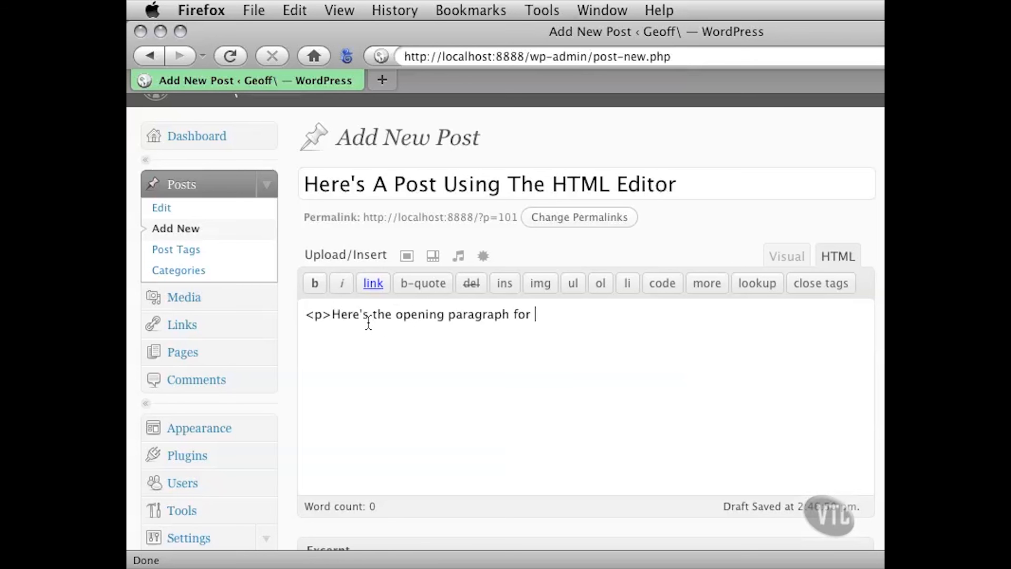
type("my new HTML ")
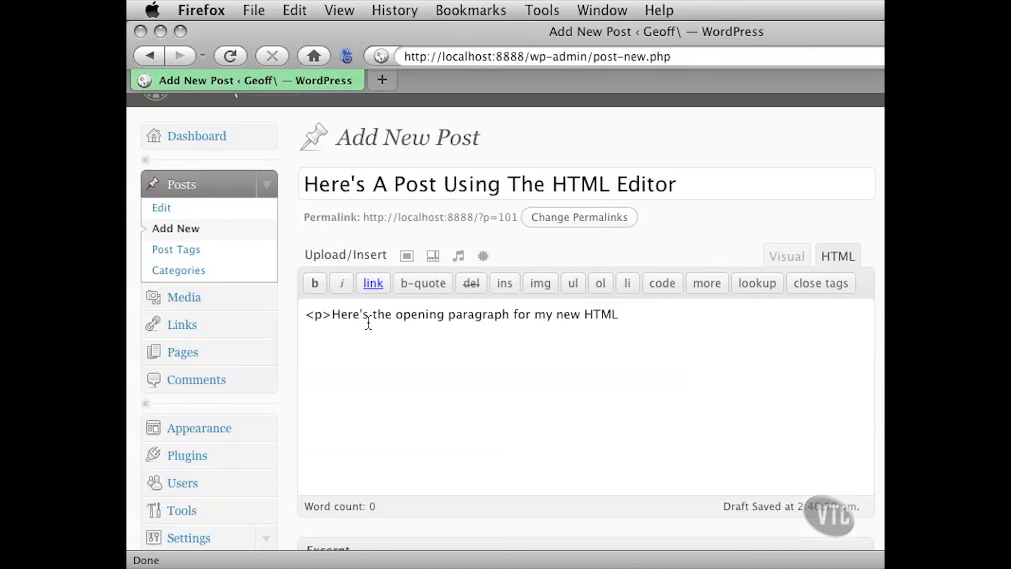
type("-based post")
type("</p")
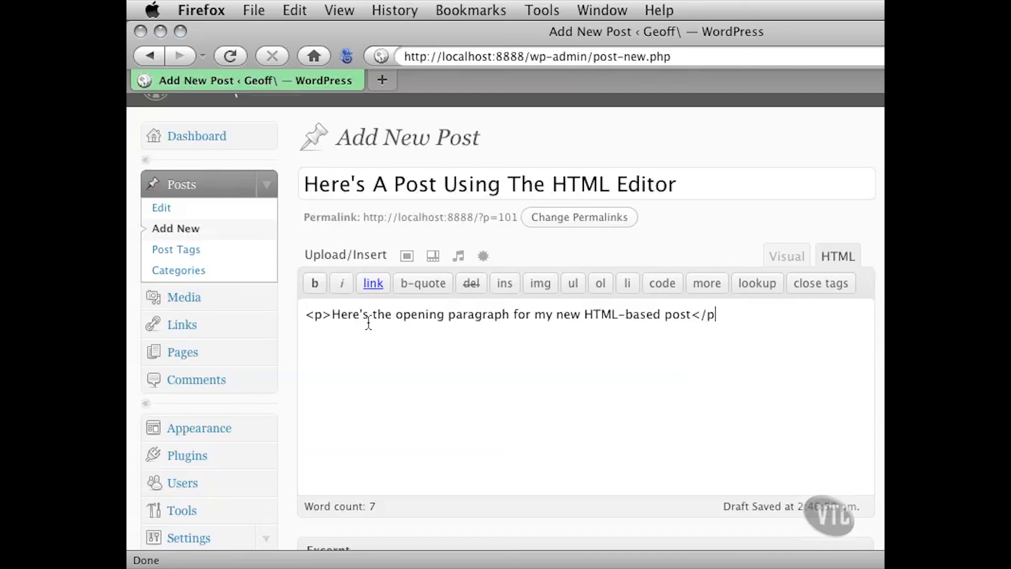
type(">")
Add opening and closing ordered list tags, <ol> and </ol>, below the paragraph with empty lines between them
key("Return")
key("Return")
type("<ol")
type(">")
key("Return")
key("Return")
type("</ol>")
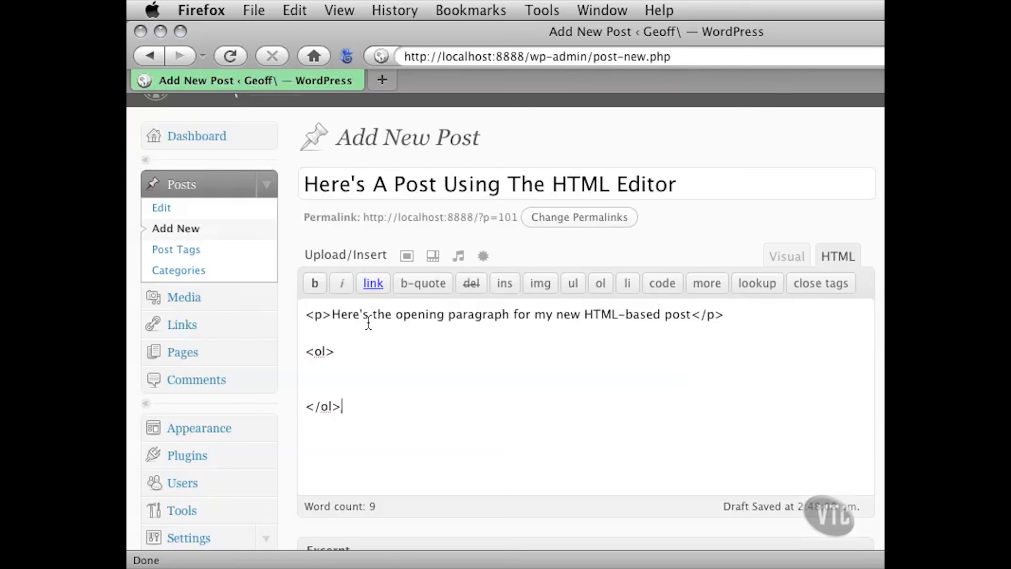
Insert the first list item, "<li>Item one</li>", inside the ordered list
key("Up")
key("Up")
type("<li>Item one<")
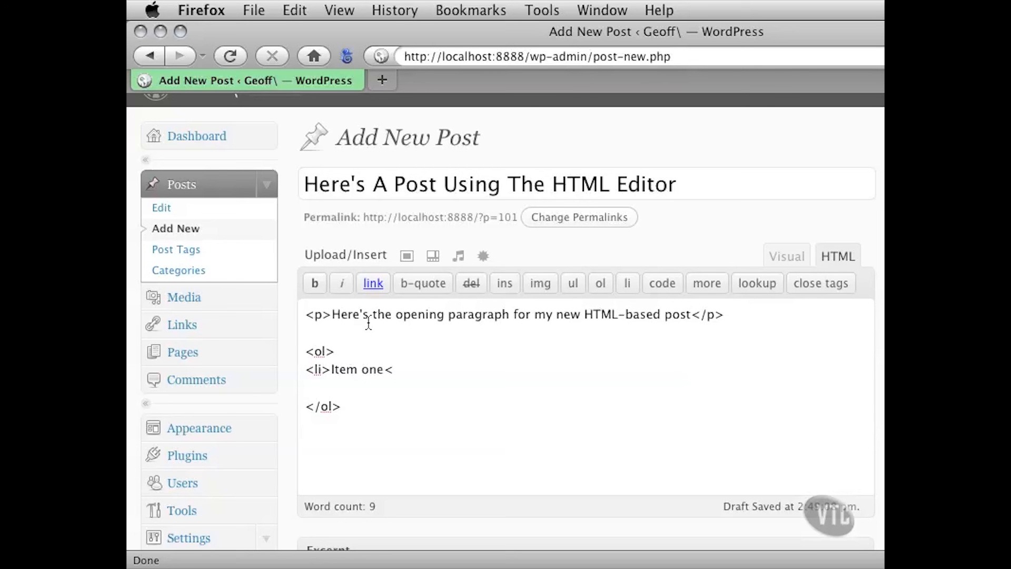
type("/li>")
Insert the second list item, "<li>Item two</li>", below the first one
key("Down")
type("<li>Item tow")
key("BackSpace")
key("BackSpace")
type("wo</li>")
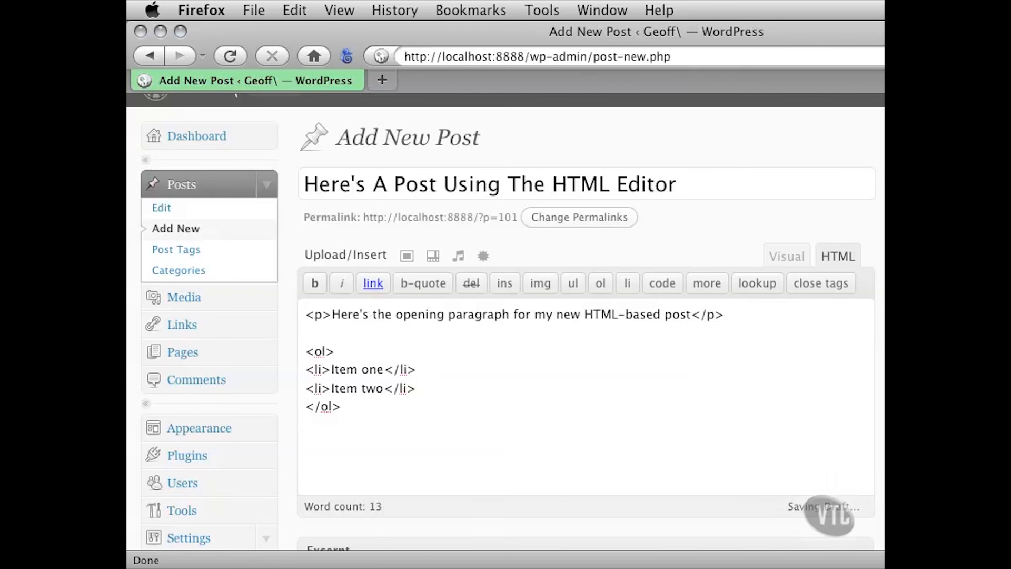
Narrow the browser window to reach the publishing options and publish the new post
left_click_drag(1010, 566, 881, 563)
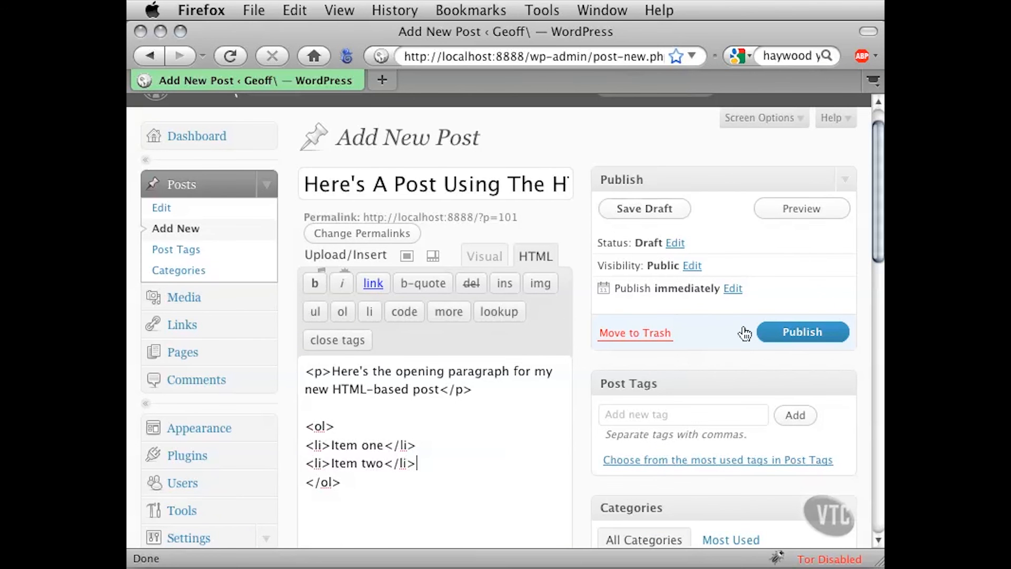
left_click(774, 333)
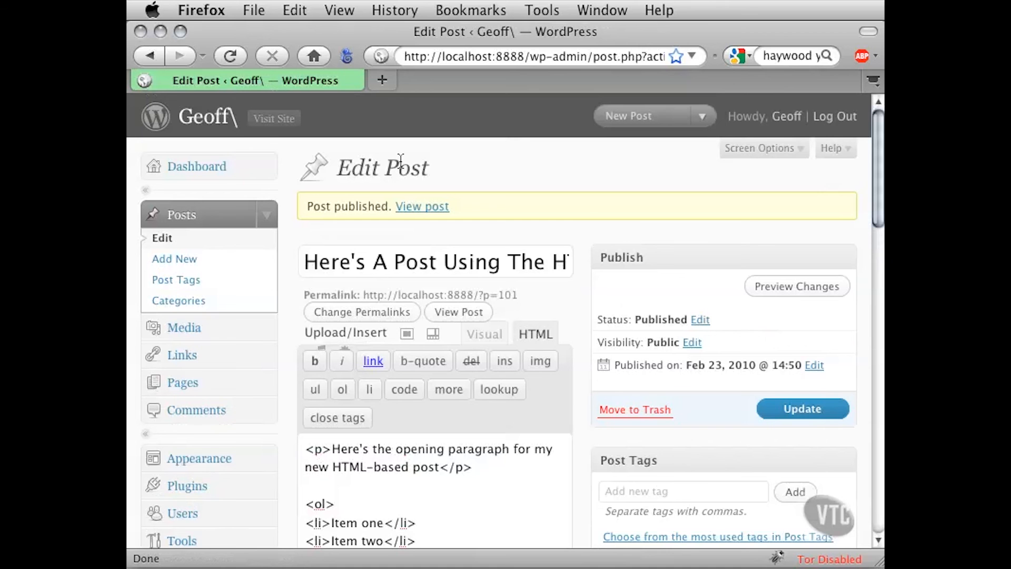
Open the live site in a new tab, examine the new post's paragraph and numbered list, and close that tab
left_click(274, 120, "super")
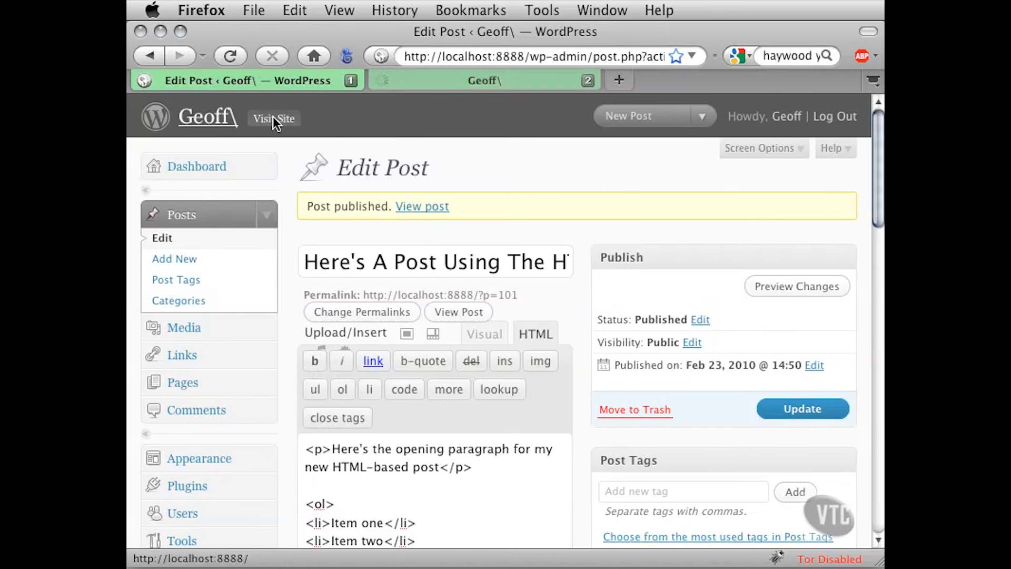
left_click(448, 83)
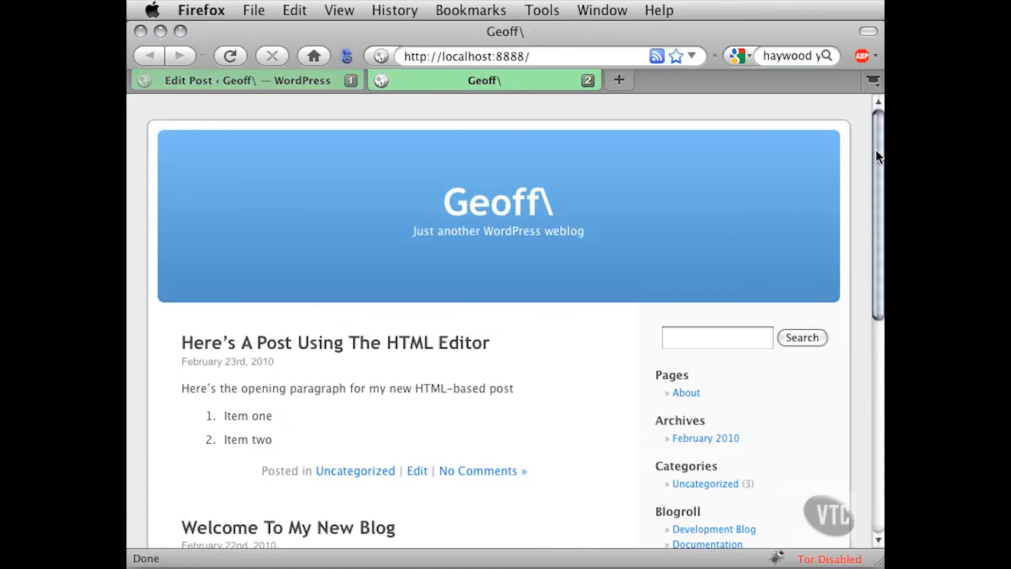
scroll(874, 158, "down", 5)
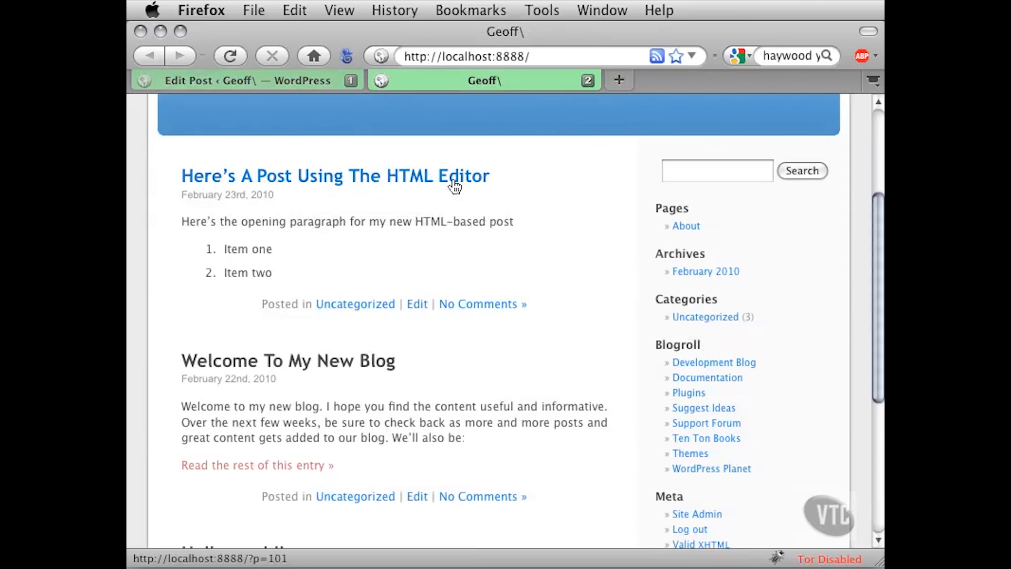
left_click_drag(201, 221, 366, 222)
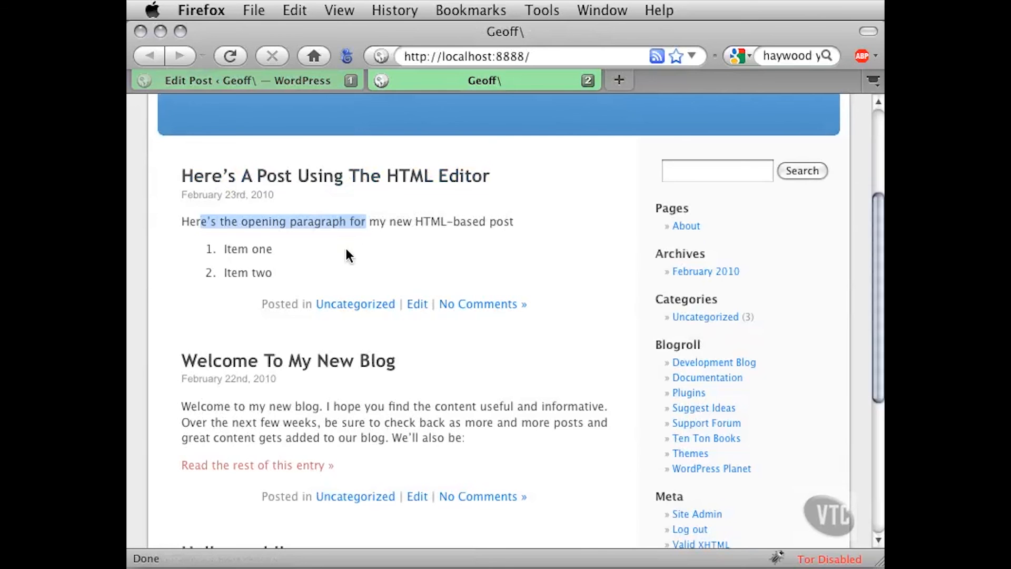
left_click(356, 250)
left_click_drag(232, 248, 269, 275)
left_click(289, 273)
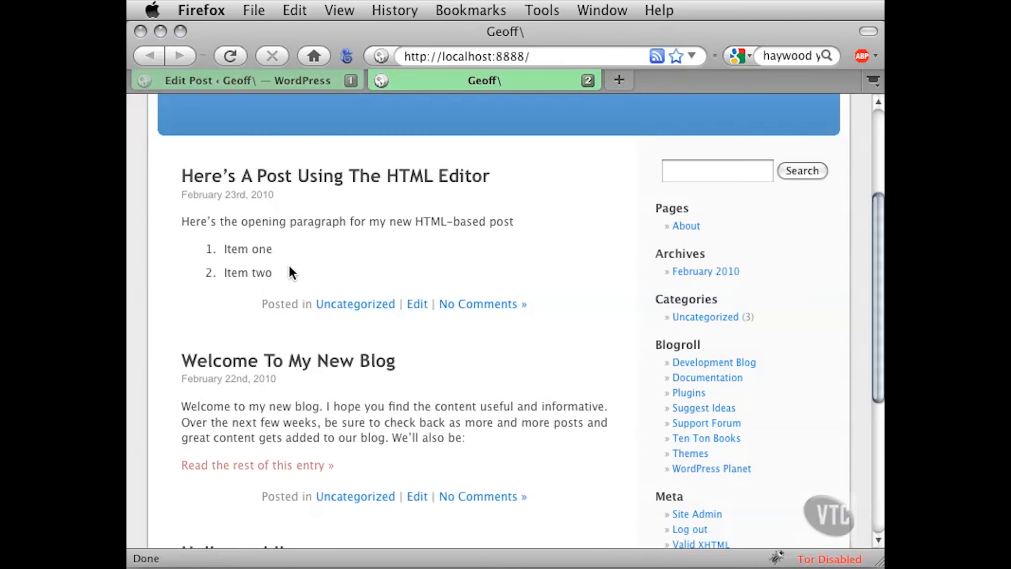
scroll(721, 151, "up", 5)
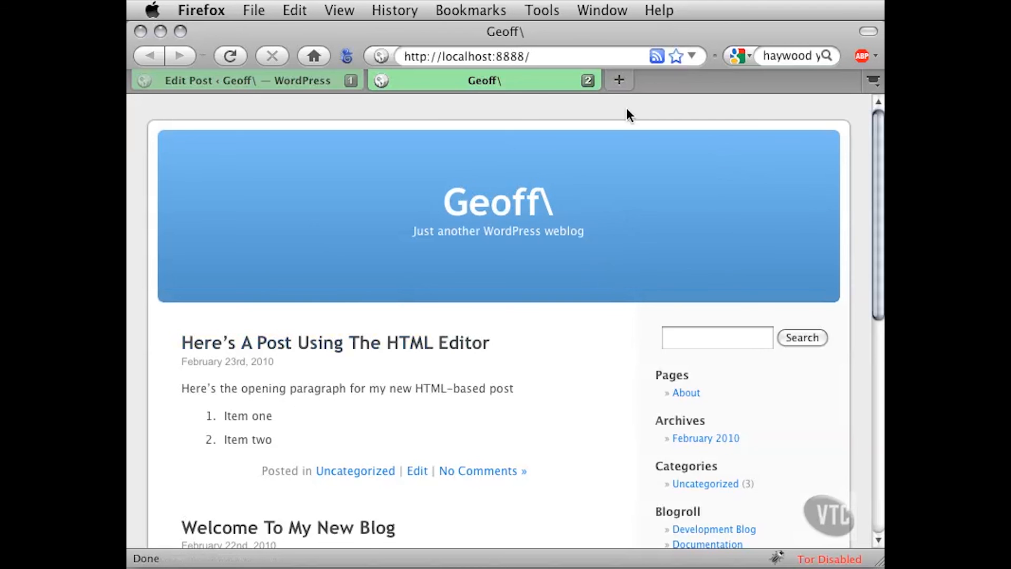
left_click(588, 80)
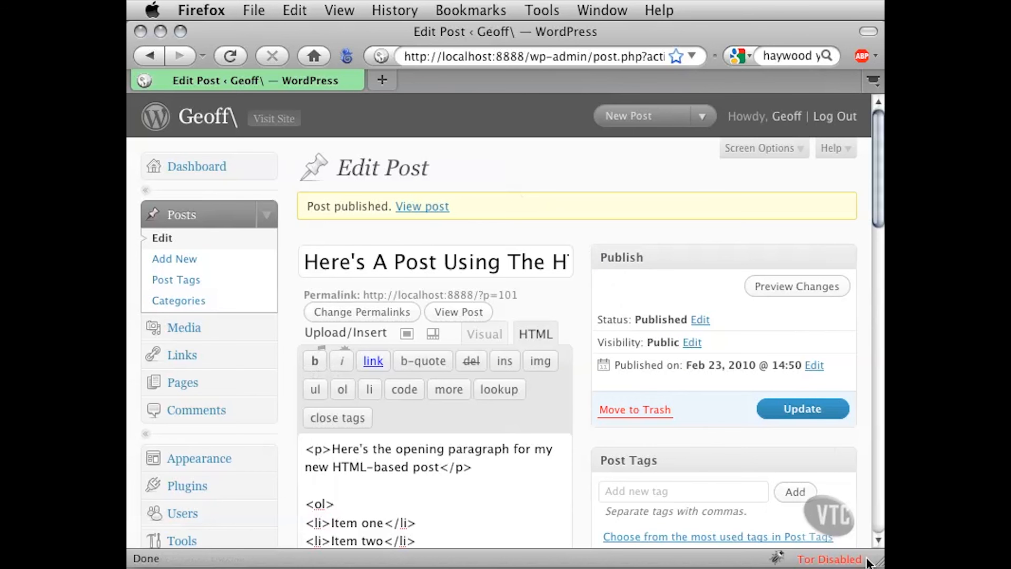
Widen the browser window and make the word "paragraph" bold with <strong> tags in the post's opening paragraph
left_click_drag(879, 561, 1010, 563)
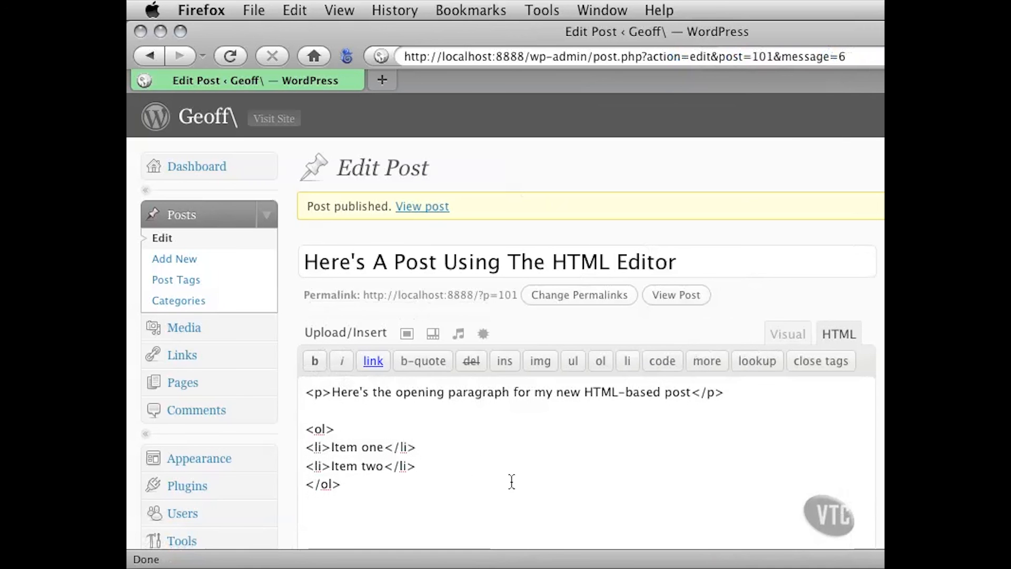
left_click(452, 455)
scroll(290, 432, "down", 5)
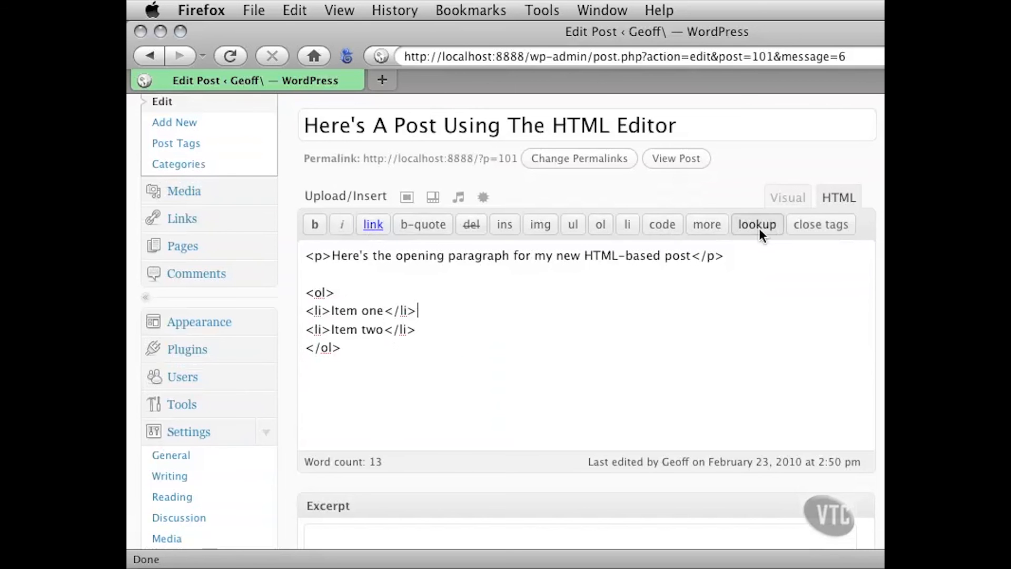
double_click(469, 258)
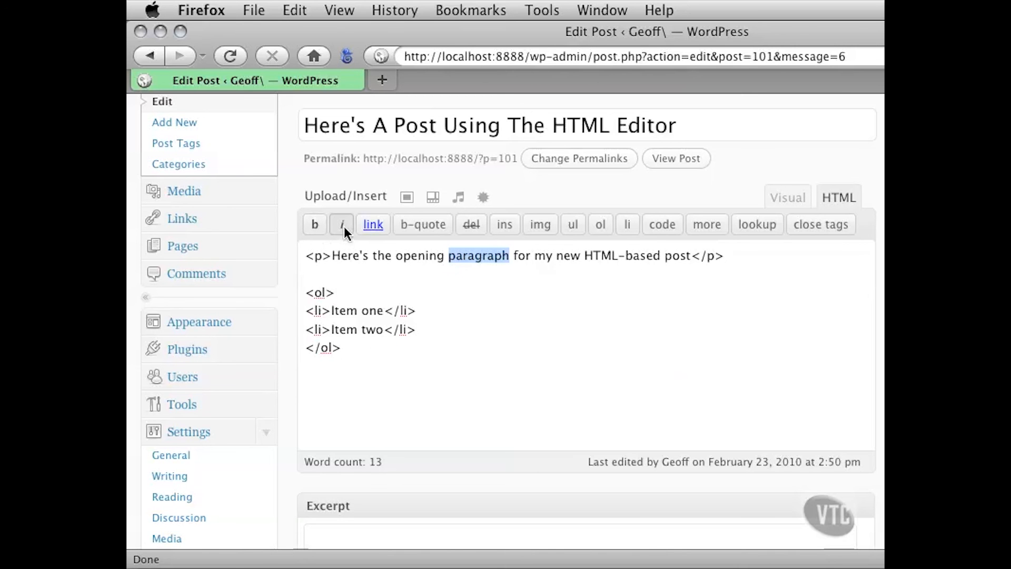
left_click(315, 224)
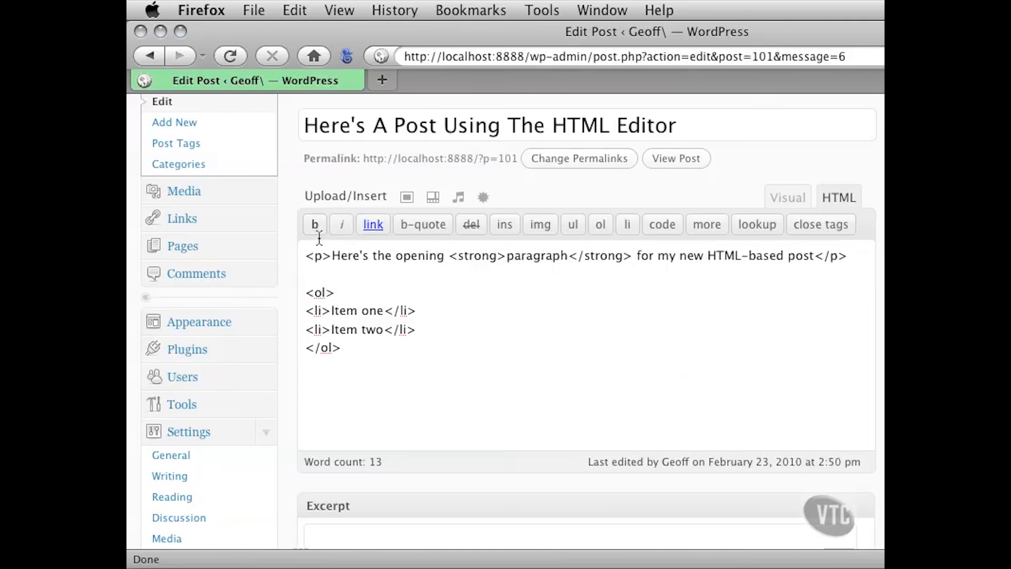
left_click_drag(449, 256, 632, 256)
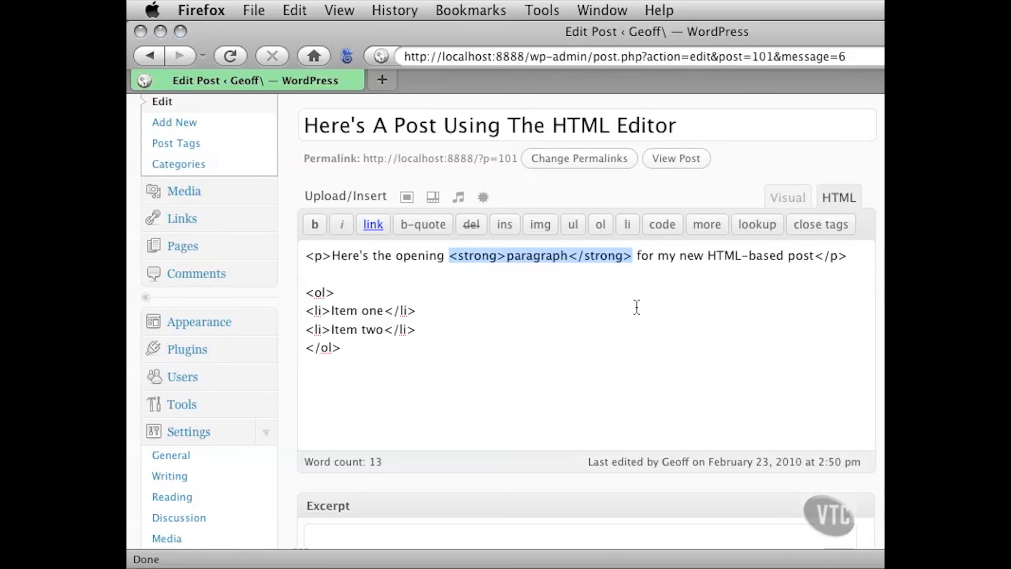
Open HTMLPost.txt from the Project Files folder on the desktop and copy its whole paragraph
left_click(490, 312)
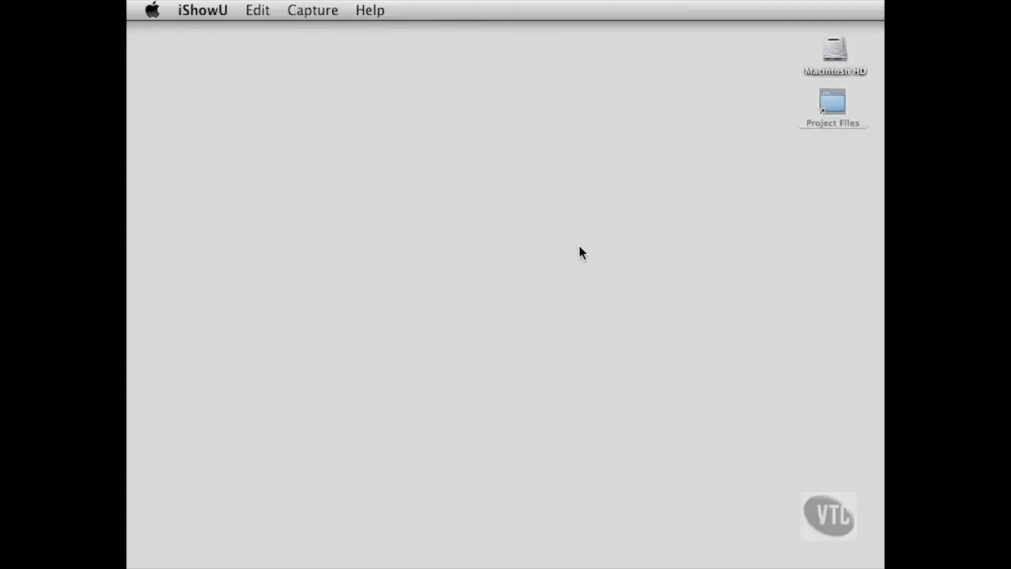
left_click(573, 276)
left_click(547, 154)
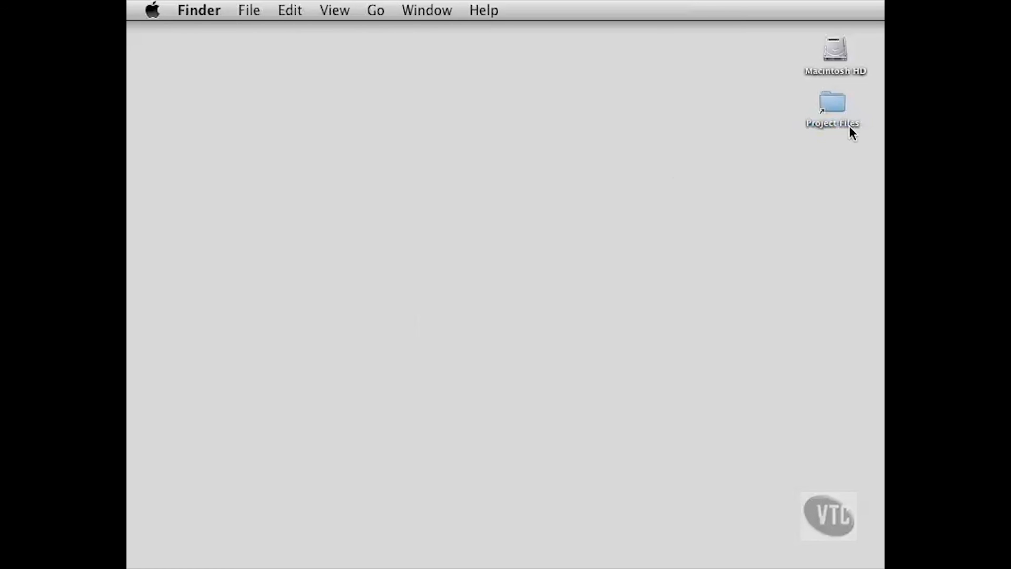
double_click(840, 104)
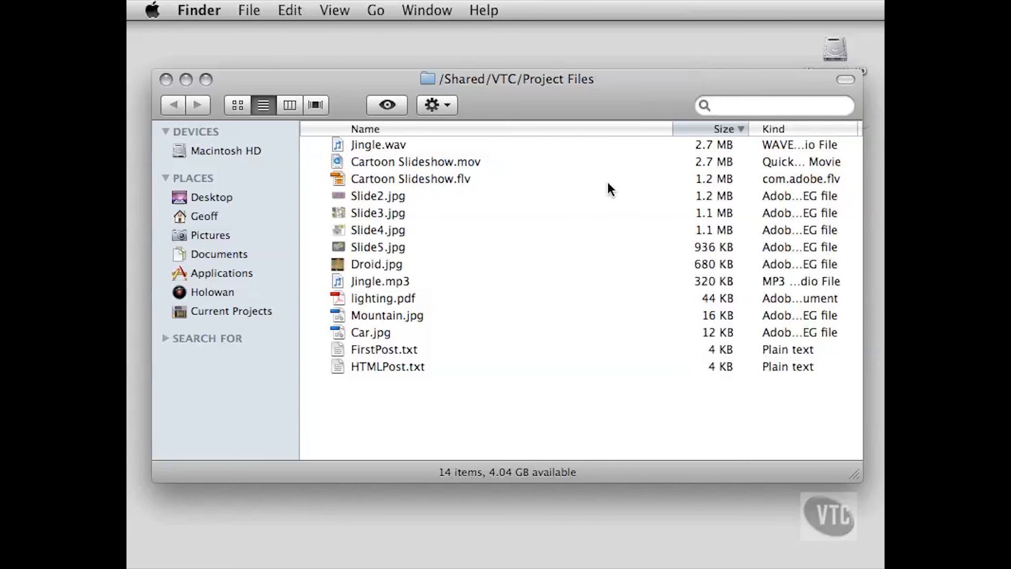
left_click(341, 369)
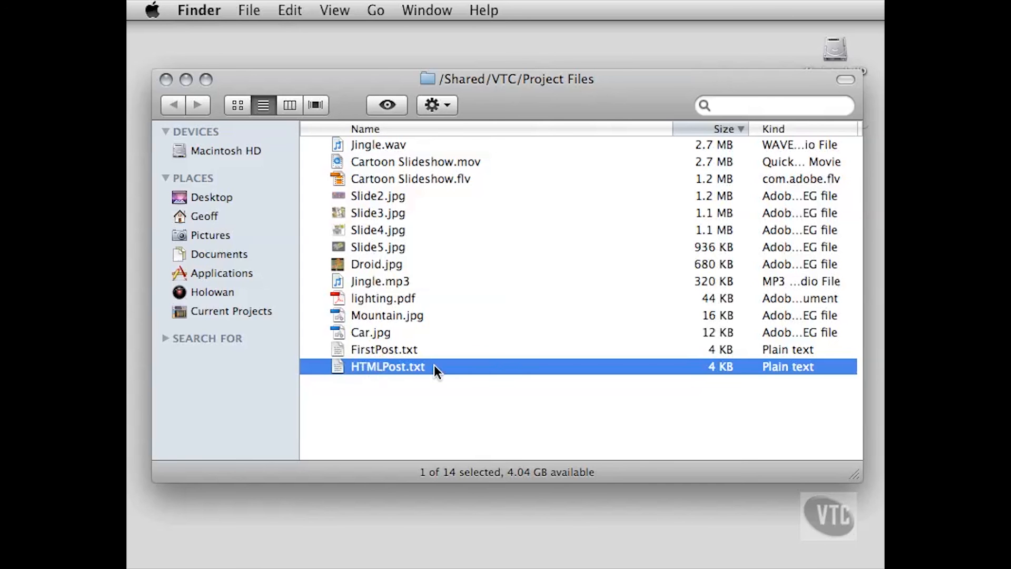
double_click(336, 367)
left_click_drag(391, 90, 391, 66)
left_click_drag(392, 154, 270, 79)
key("super+c")
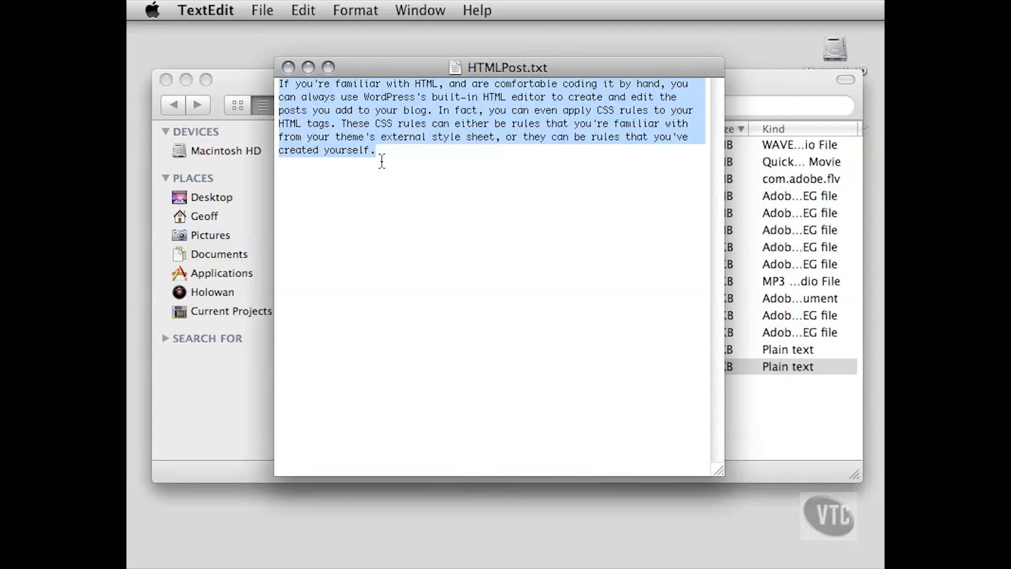
Switch back to Firefox and replace the post's entire HTML content with the copied paragraph
key("super+Tab")
key("super+Tab")
key("super+Tab")
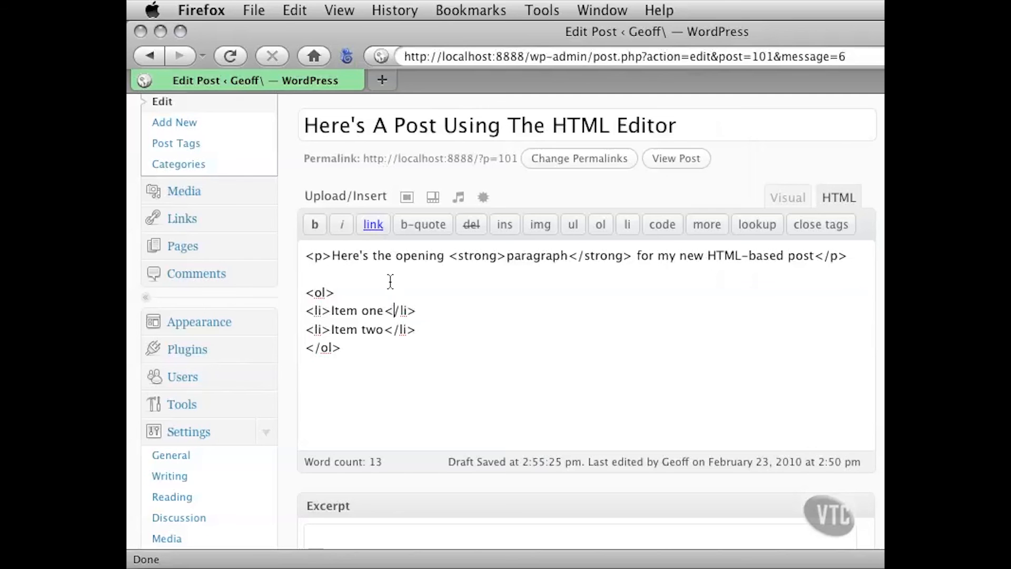
mouse_move(307, 255)
left_mouse_down()
mouse_move(395, 330)
mouse_move(395, 355)
mouse_move(316, 311)
mouse_move(306, 256)
left_mouse_up()
left_click(413, 311)
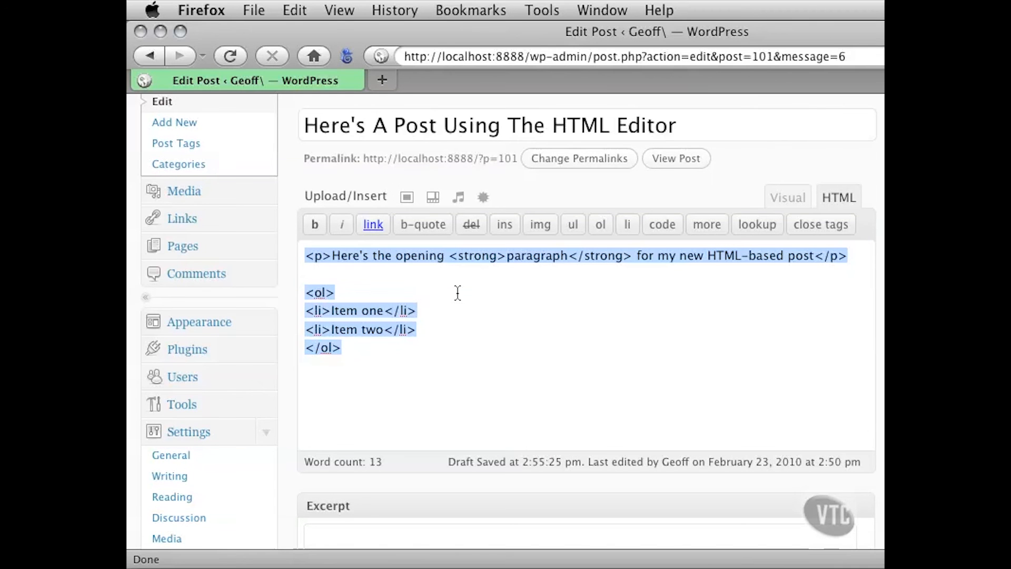
key("BackSpace")
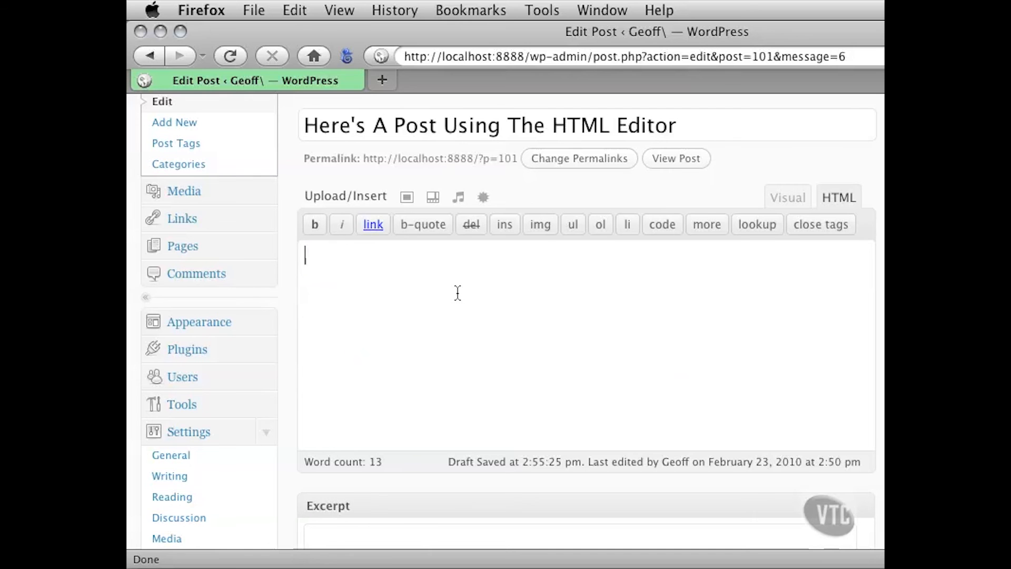
key("super+v")
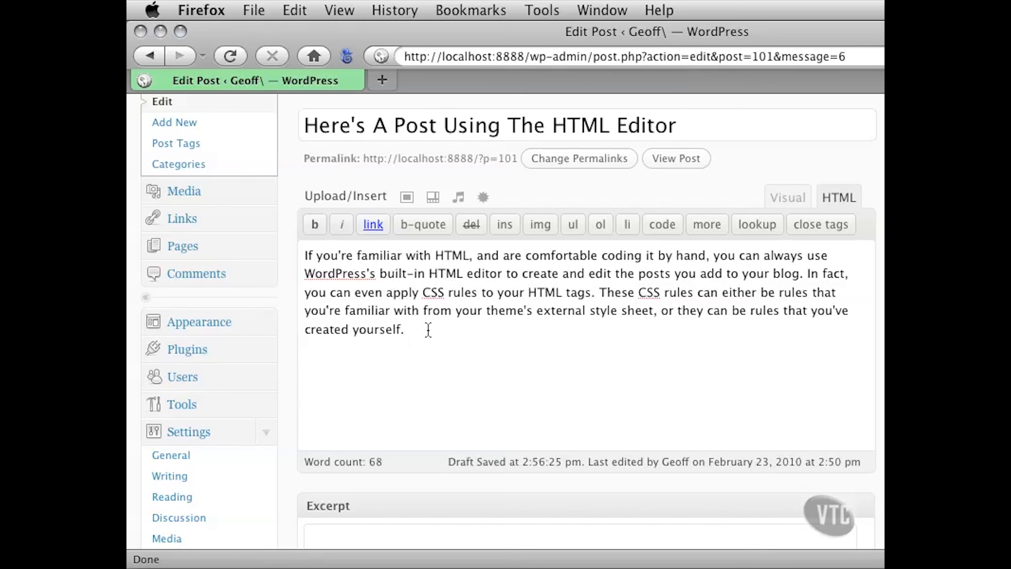
Add a second paragraph below the pasted text reading "<p>If you'd to learn HTML, VTC has a course on the subject</p>"
key("Return")
key("Return")
type("<p>If you'd to le")
type("arn ")
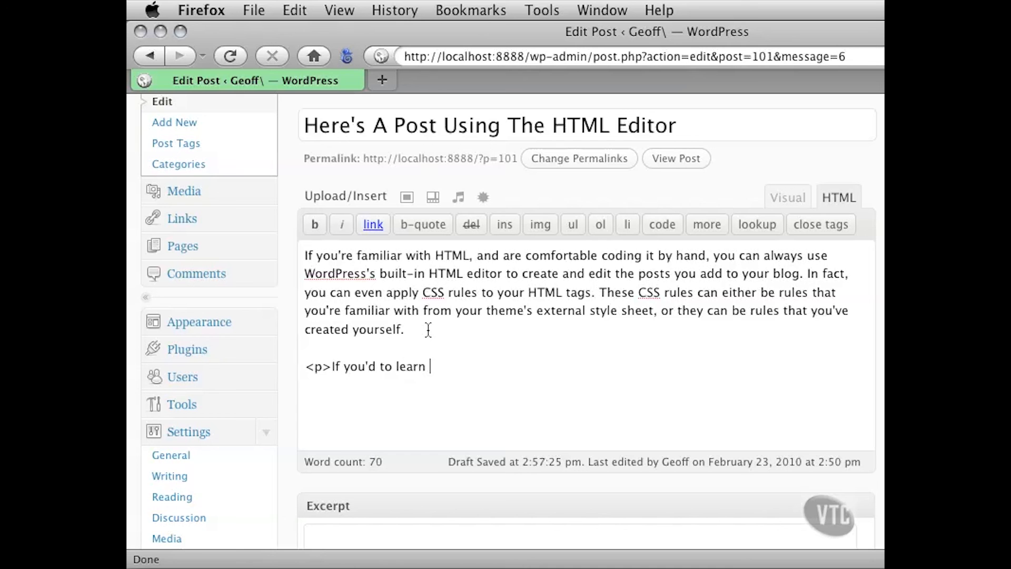
type("HTML, VTC has a course on the subject</p>")
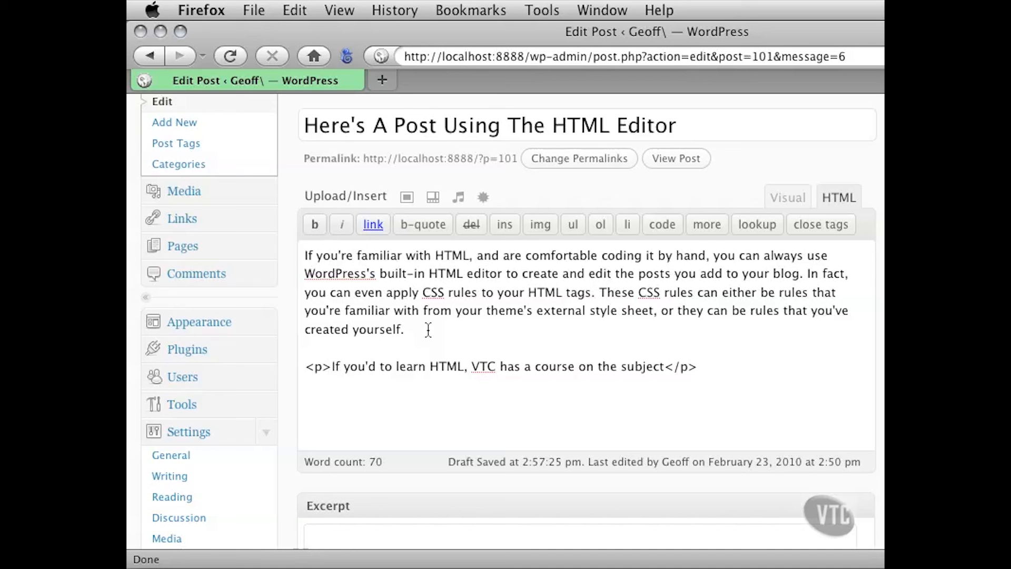
Add the attribute align="center" to the opening <p> tag of the second paragraph
left_click_drag(314, 366, 540, 367)
left_click(450, 368)
left_click(325, 367)
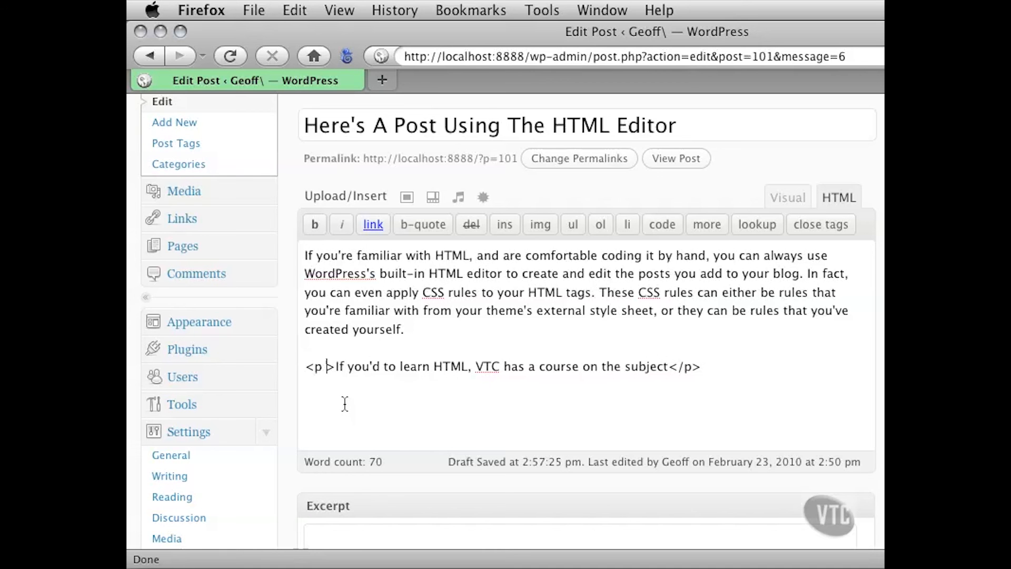
type("alig")
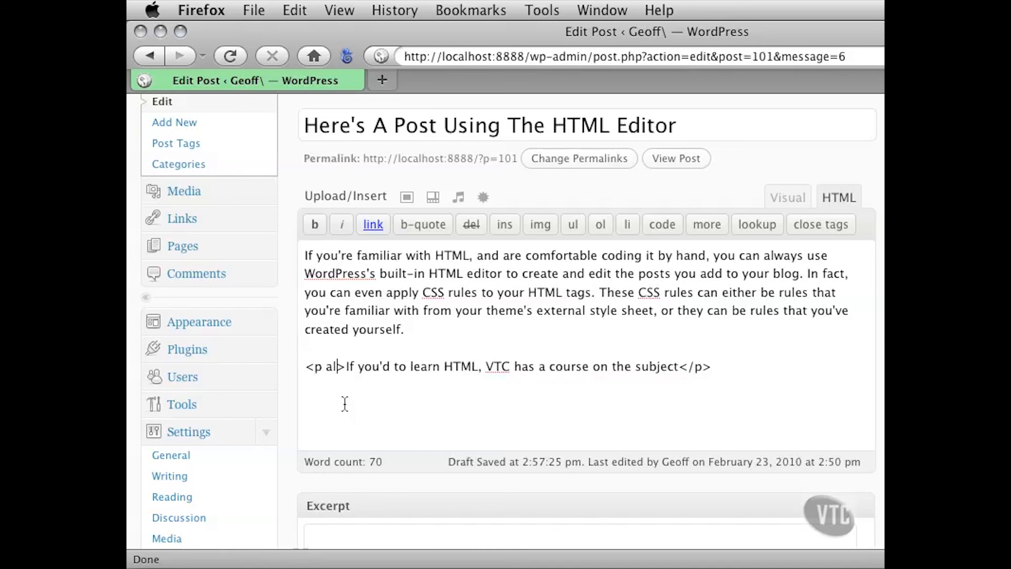
type("n")
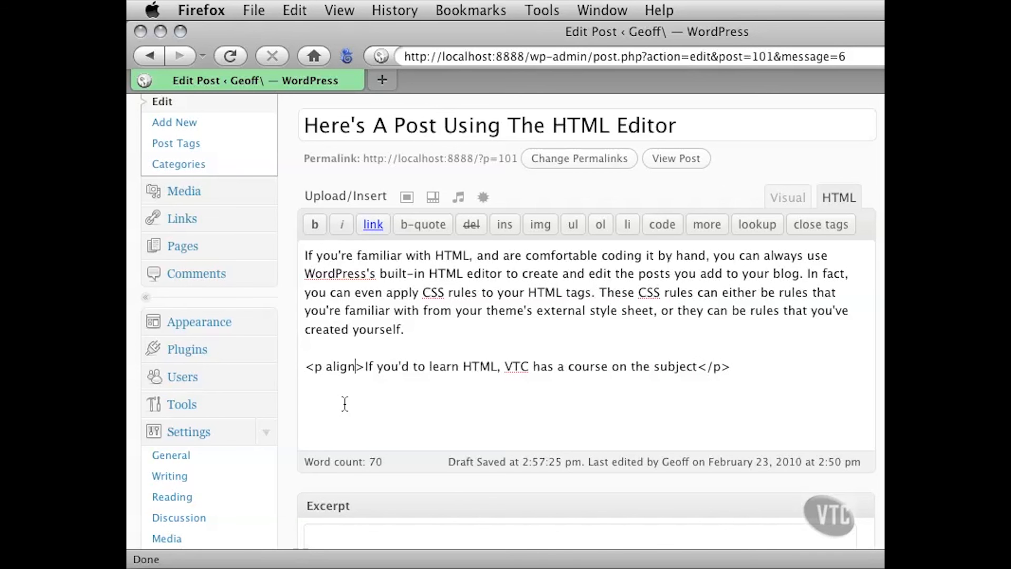
type("=")
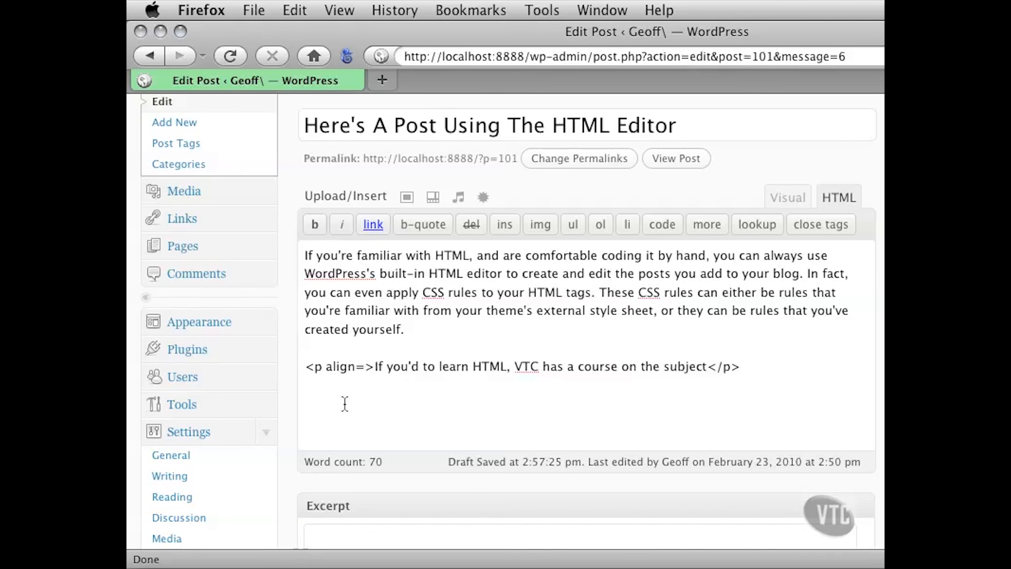
type("\"center")
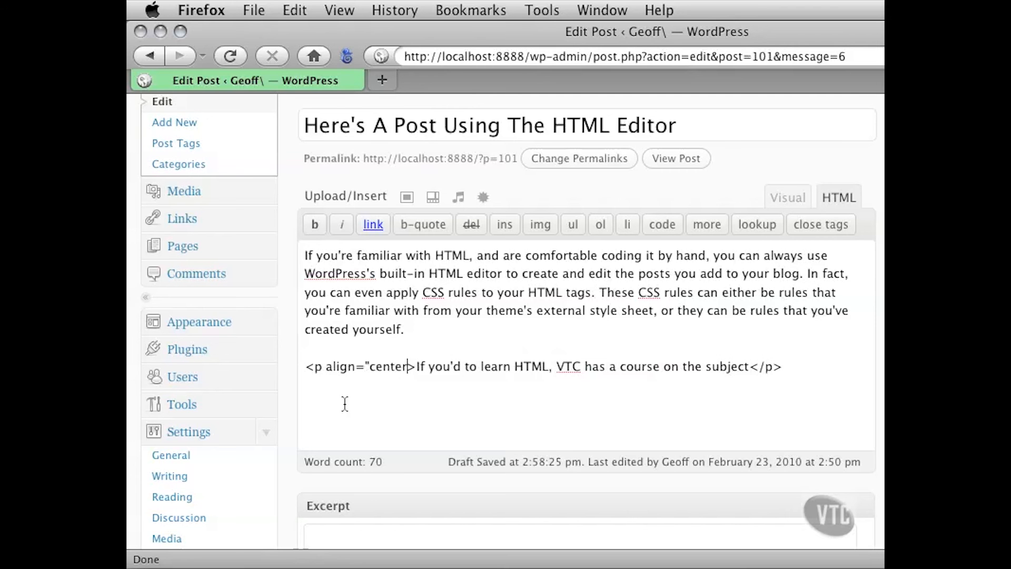
type("\"")
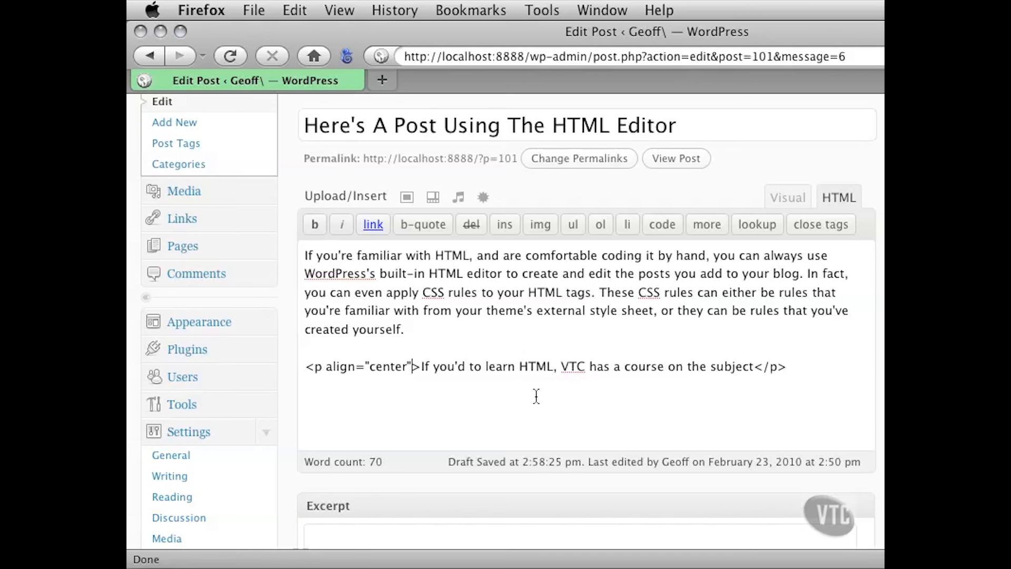
left_click_drag(560, 366, 586, 366)
left_click(562, 367)
type("<")
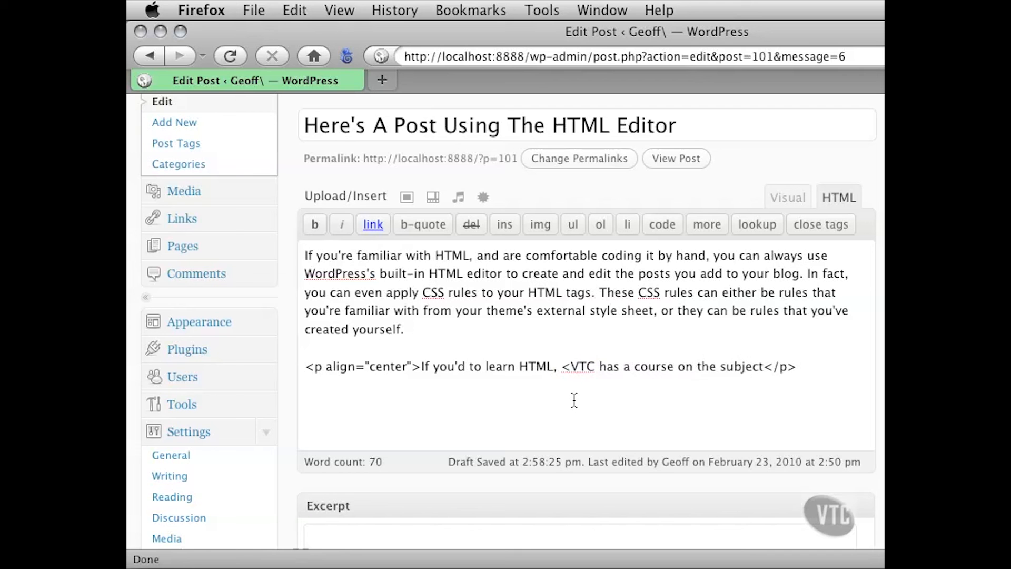
type("a ")
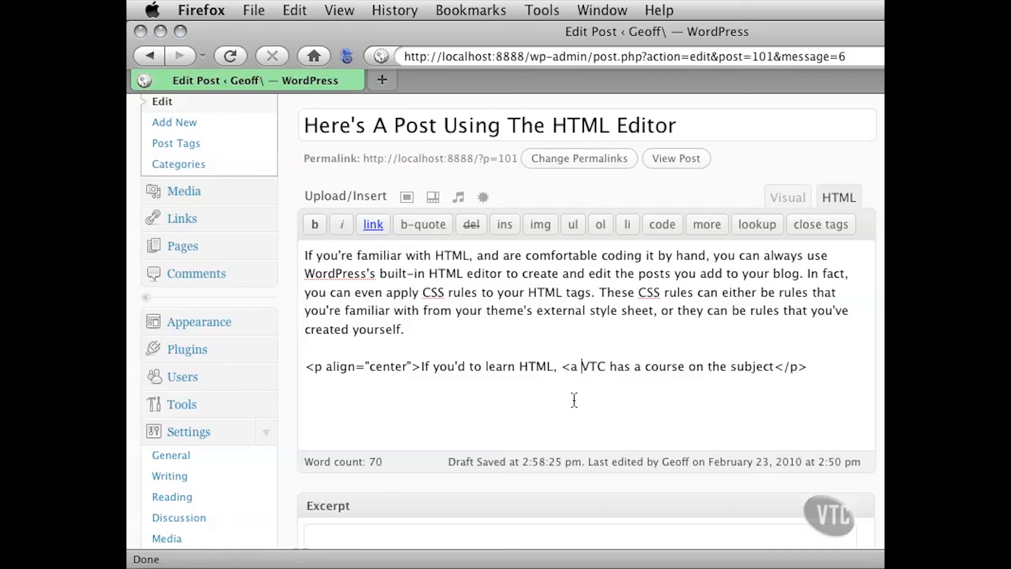
type("href")
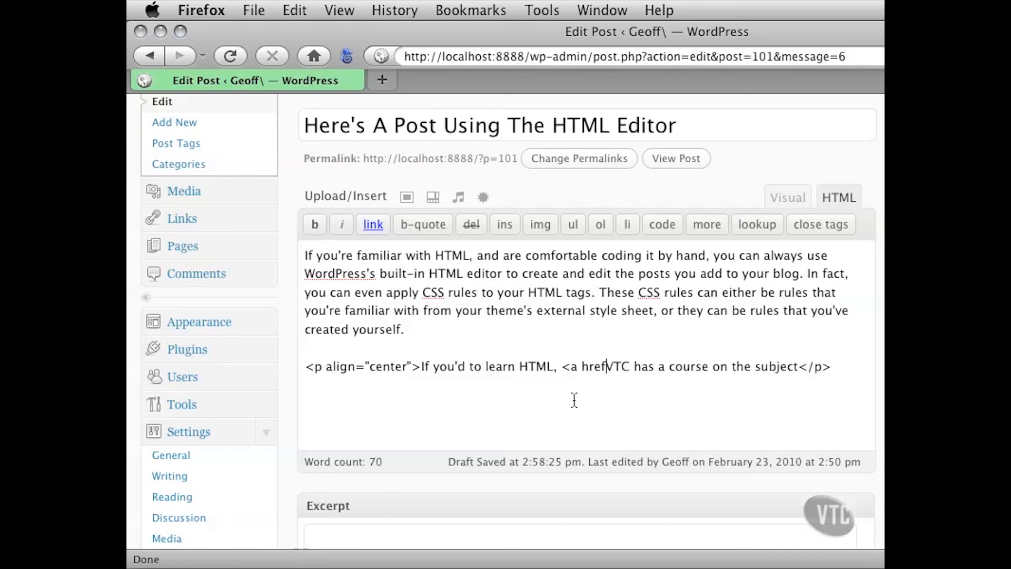
type("=\"")
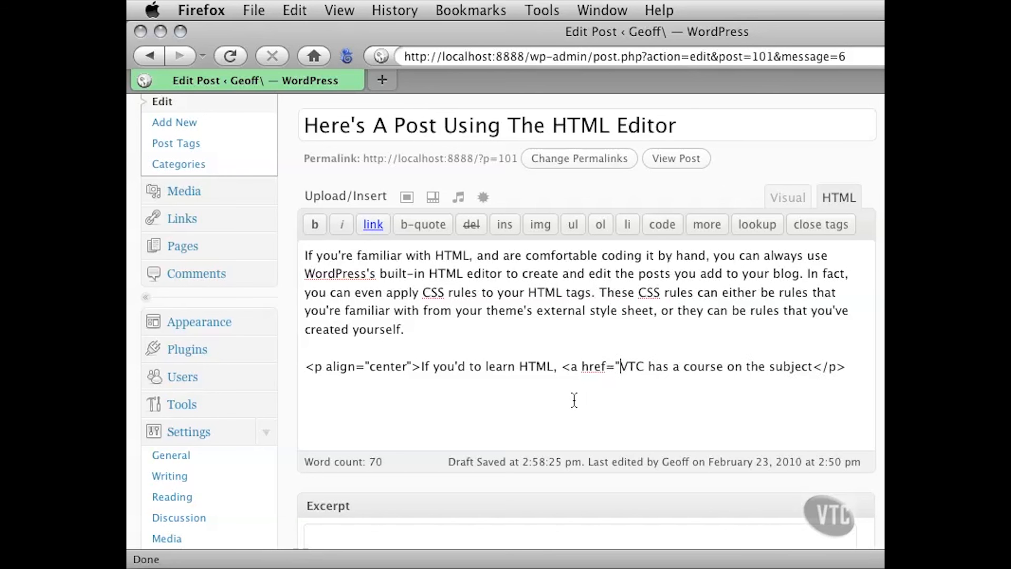
type("http:")
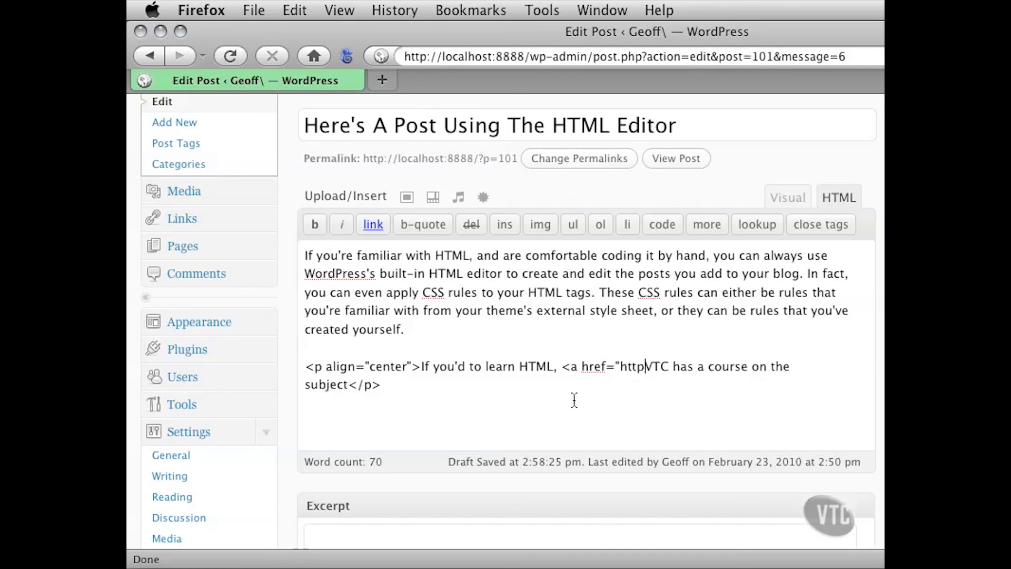
type("//ww")
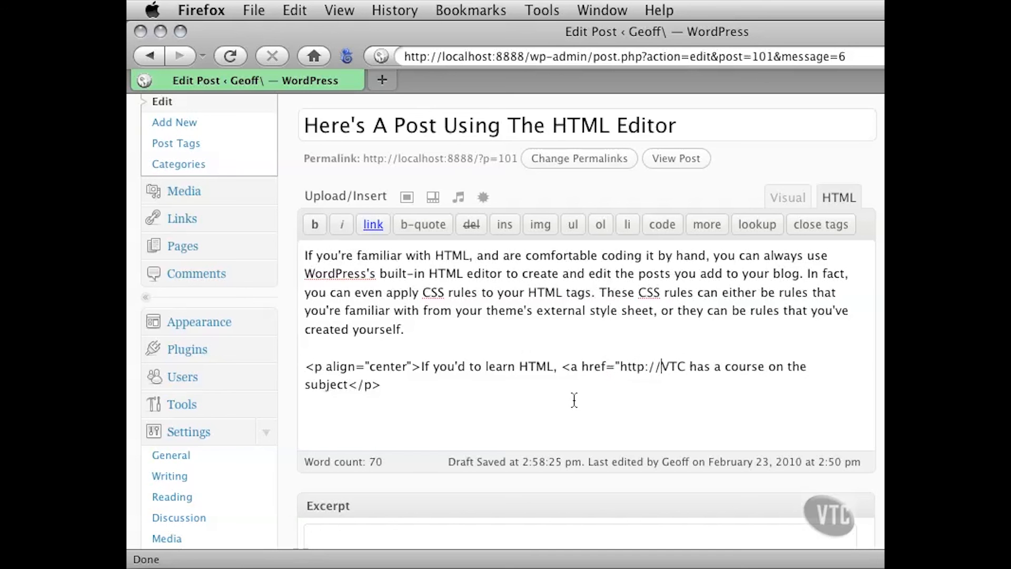
type("w.vtc")
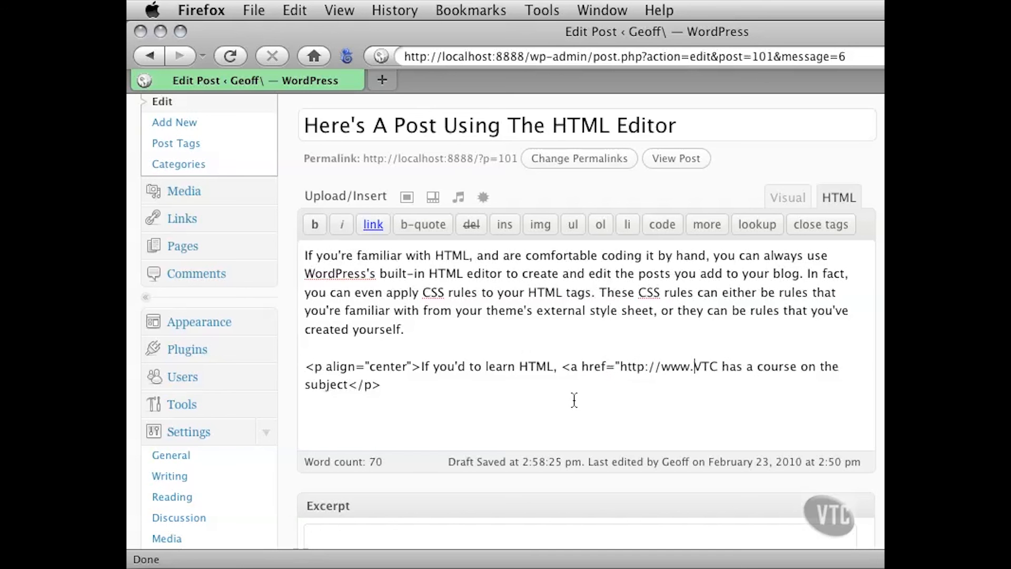
type(".com")
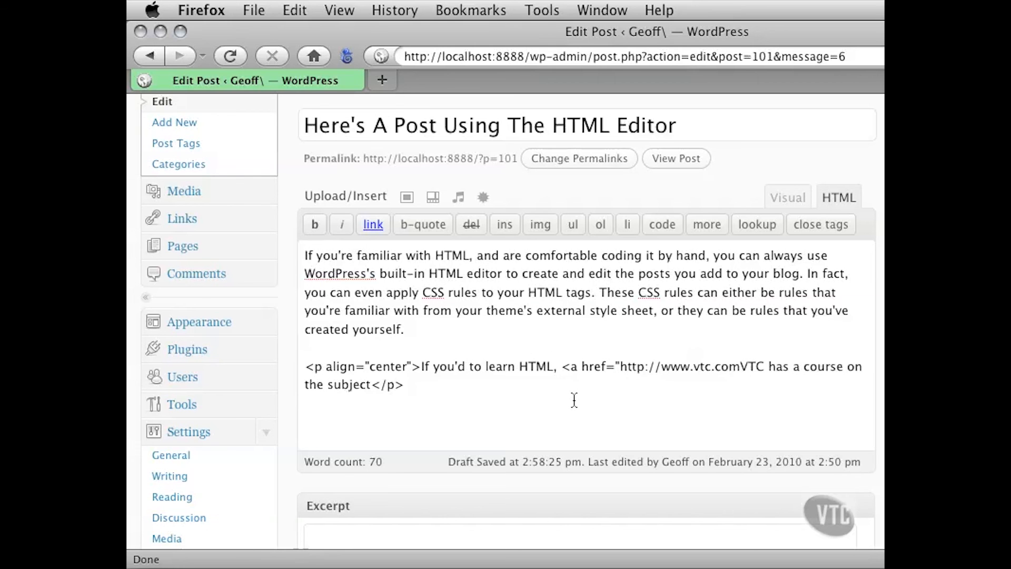
type("\"")
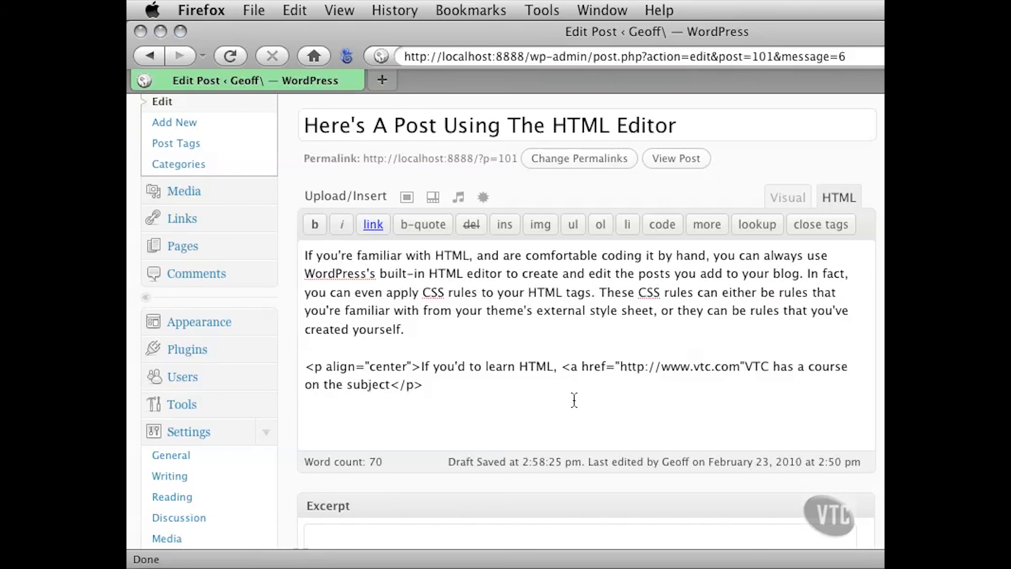
type(">")
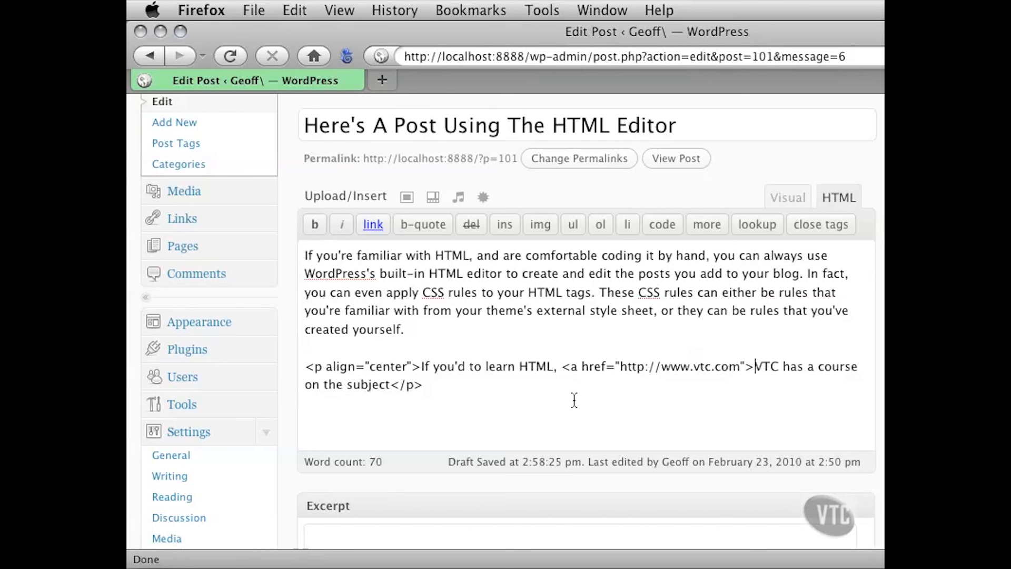
Close the link with </a> directly after the word "VTC"
key("Right")
key("Right")
key("Right")
type("<")
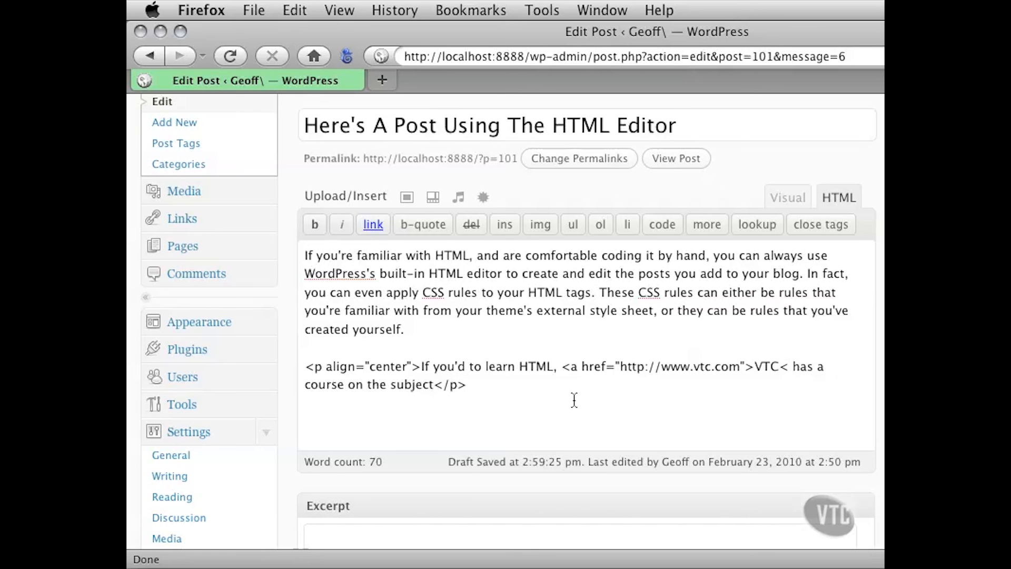
type("/a>")
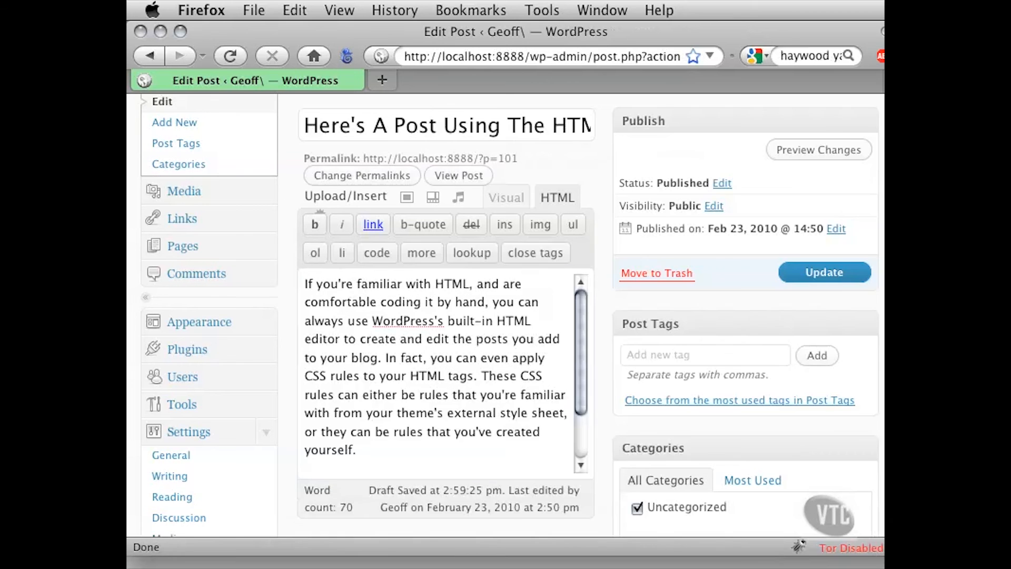
Narrow the browser window to update the post, and open the live site in a new tab
left_click_drag(890, 551, 877, 557)
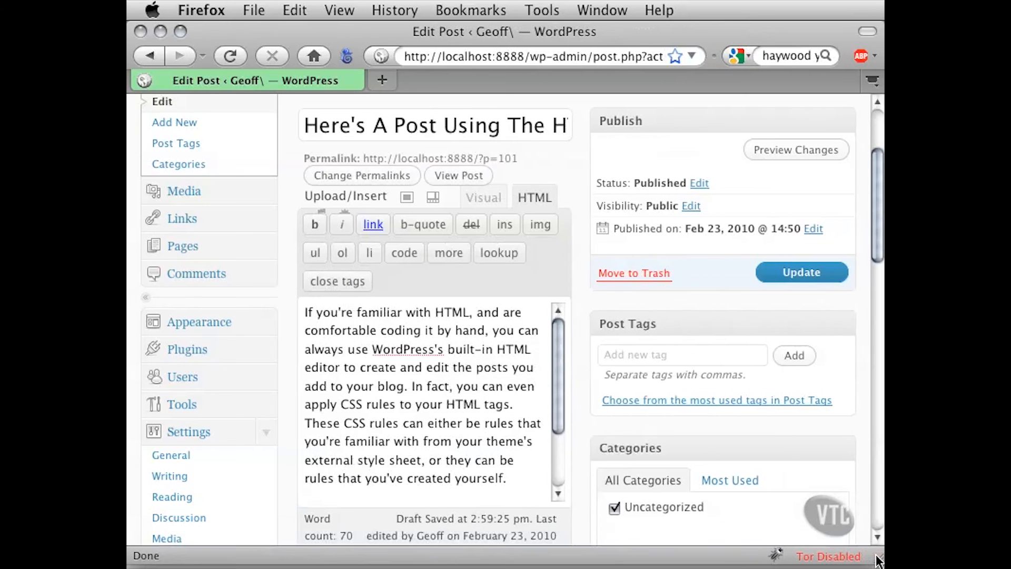
left_click(789, 279)
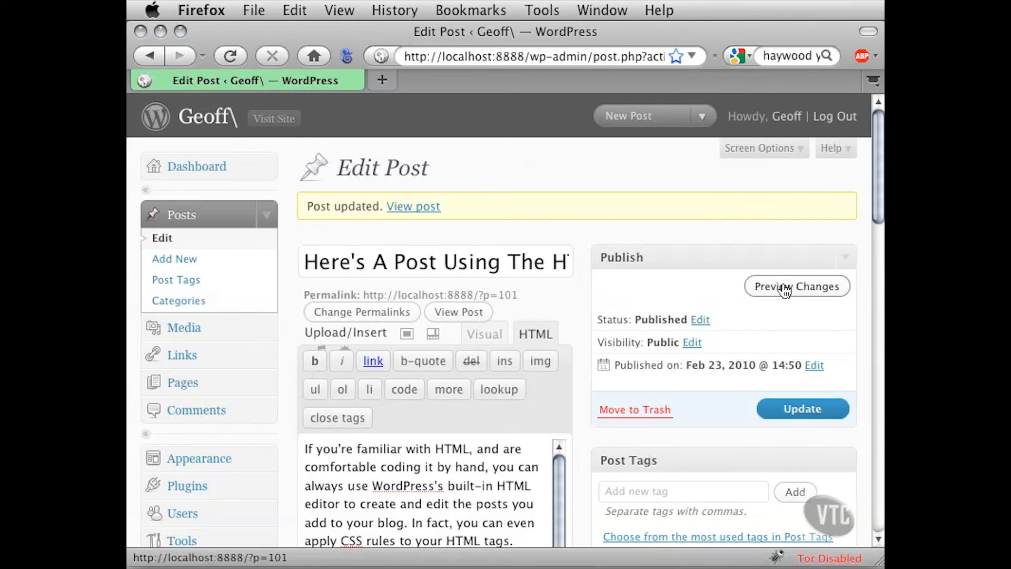
left_click(270, 123)
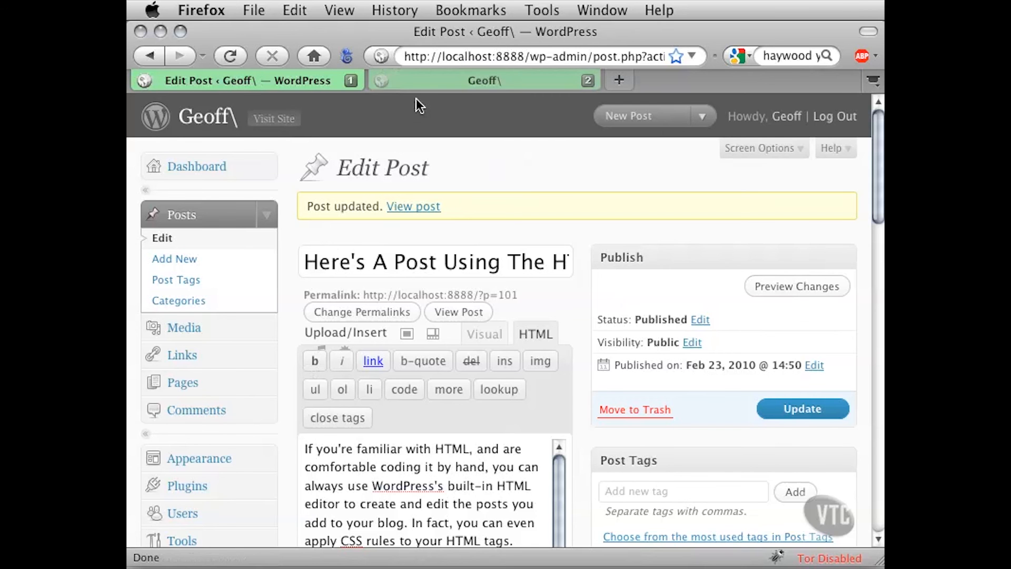
left_click(417, 82)
Examine the updated post's two paragraphs on the live site, test its VTC link, and return to the blog
scroll(340, 300, "down", 3)
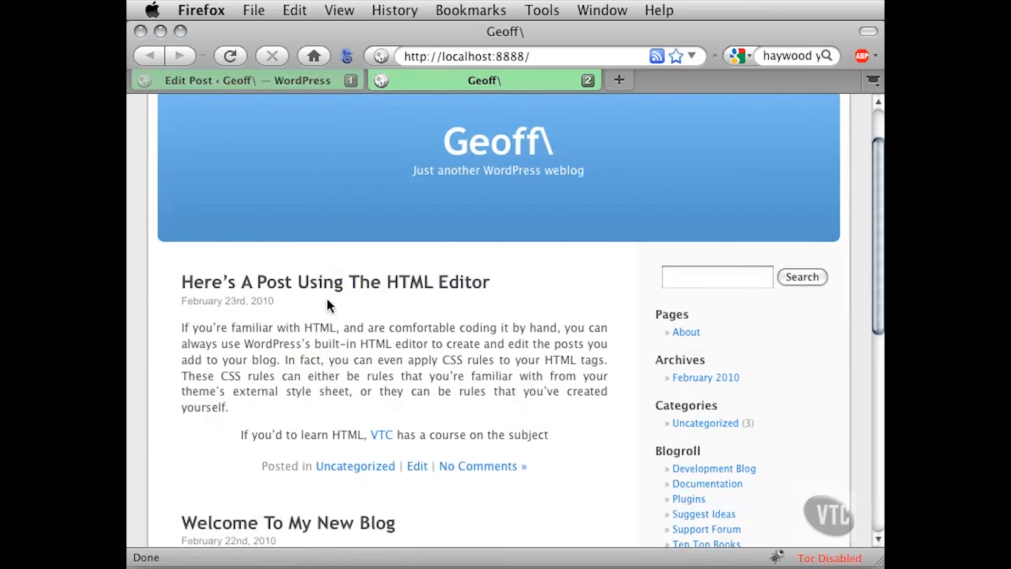
left_click_drag(196, 328, 221, 390)
left_click(267, 375)
scroll(288, 377, "down", 3)
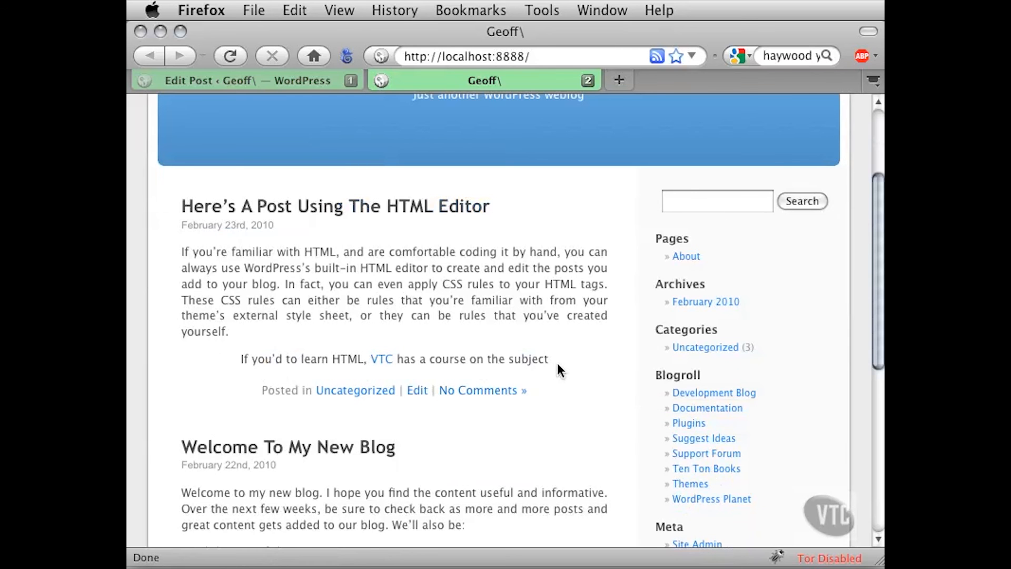
left_click(380, 360)
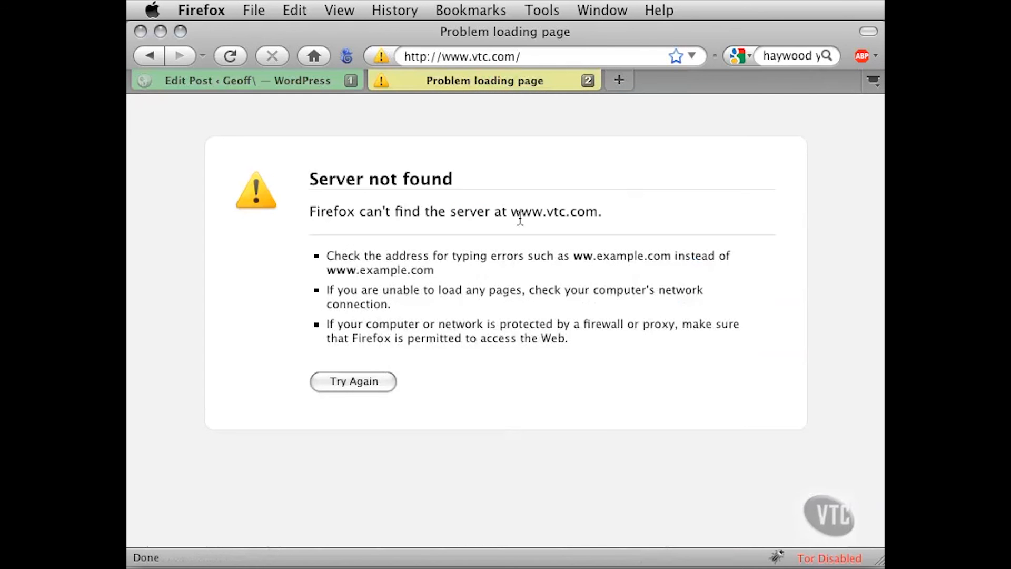
left_click_drag(537, 62, 405, 58)
left_click(543, 64)
left_click(157, 55)
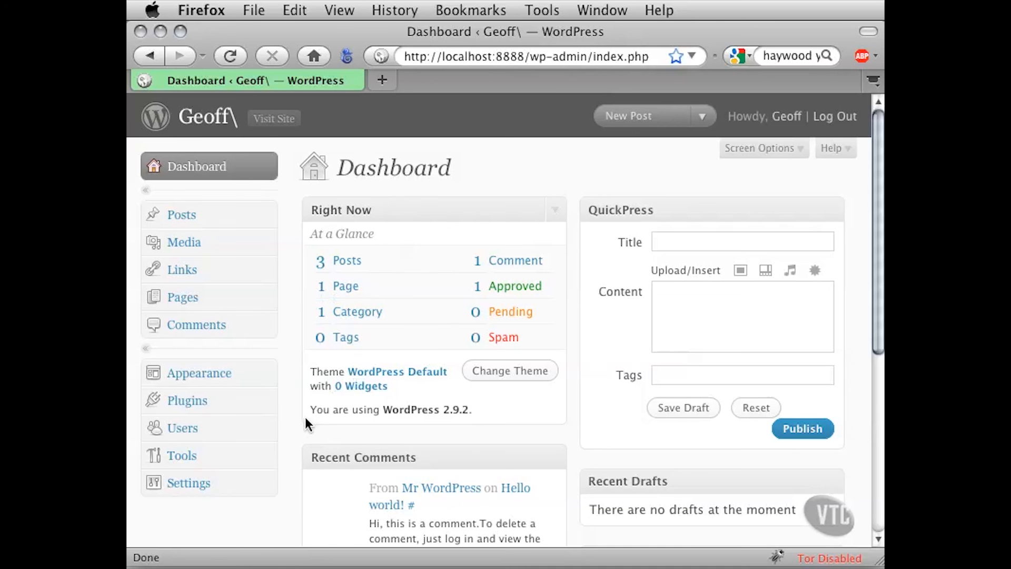
Open the Writing settings from the dashboard
left_click(268, 482)
scroll(282, 479, "down", 1)
scroll(284, 477, "down", 3)
scroll(285, 483, "down", 1)
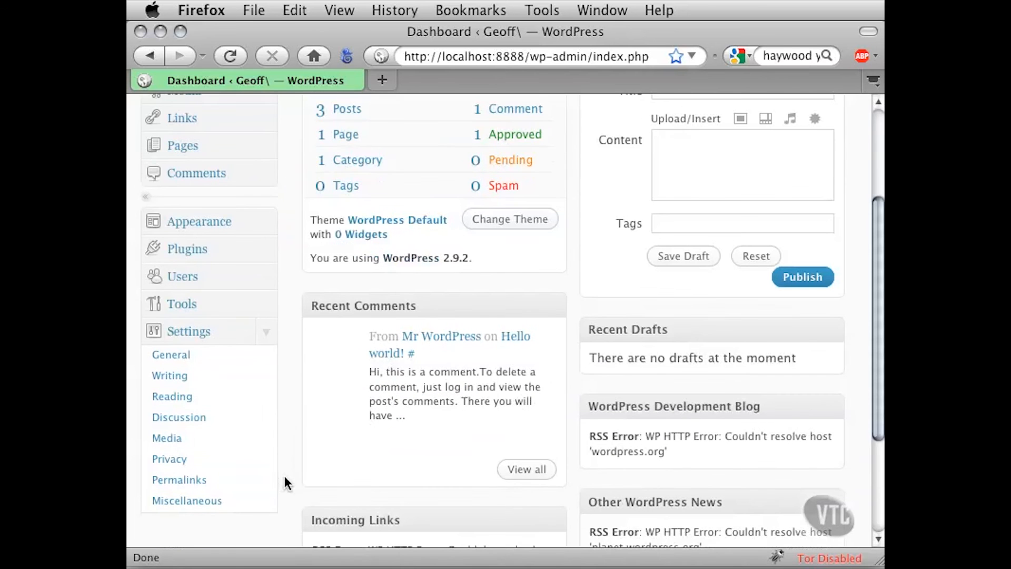
left_click(170, 376)
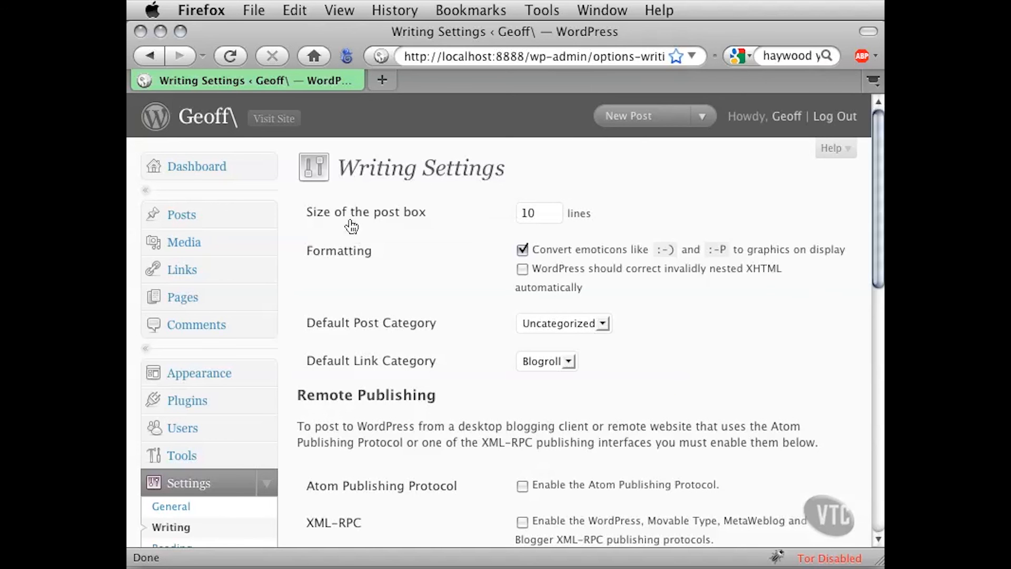
Set the size of the post box to 50 lines and save the writing settings
double_click(537, 216)
type("50")
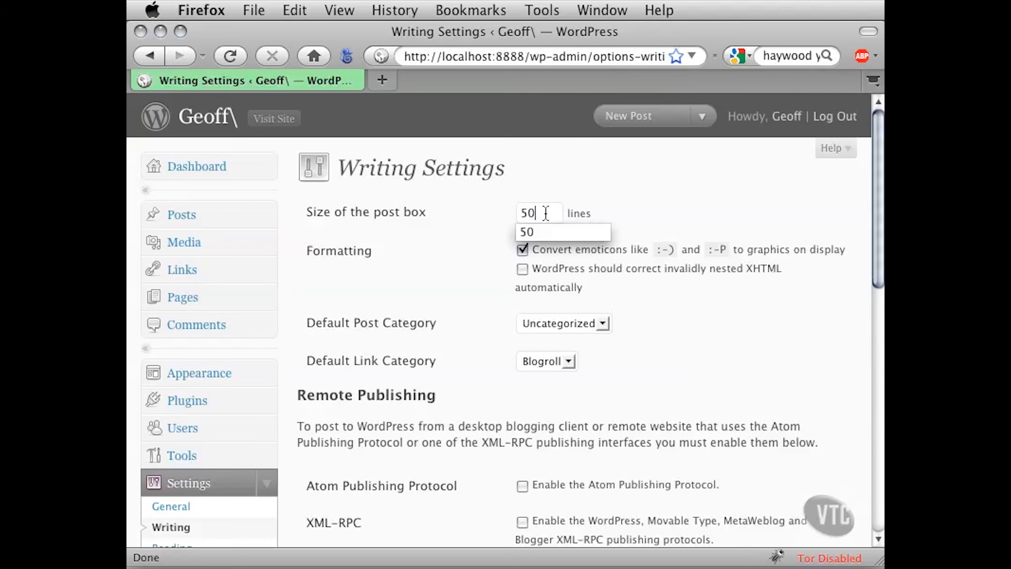
left_click(685, 209)
left_click_drag(875, 174, 874, 416)
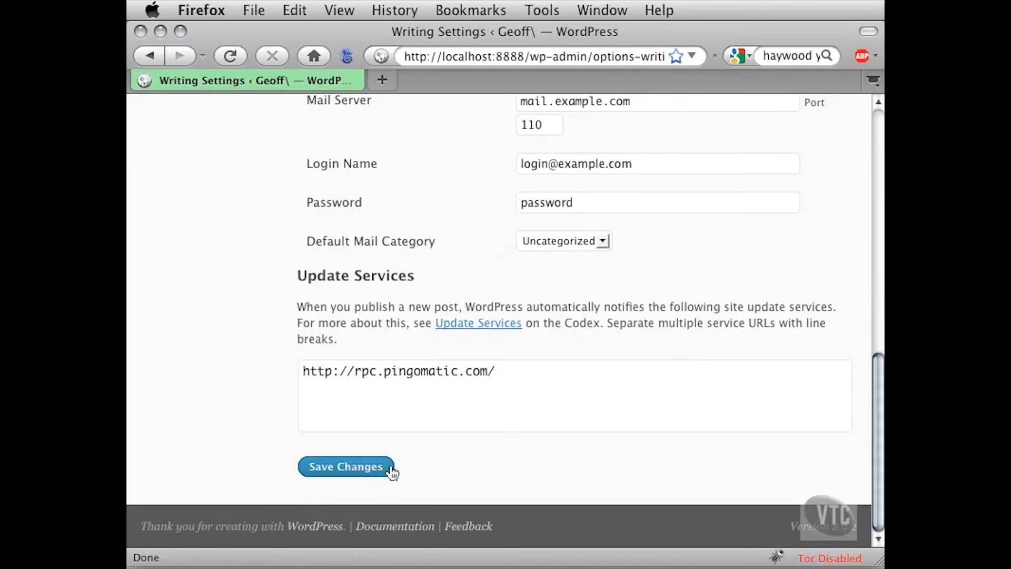
left_click(357, 468)
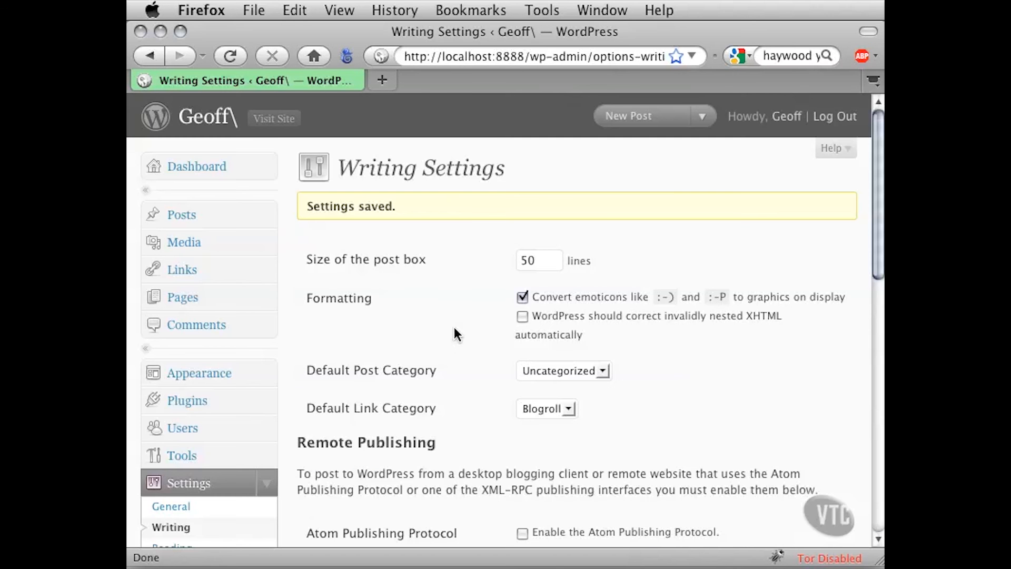
left_click_drag(416, 204, 308, 206)
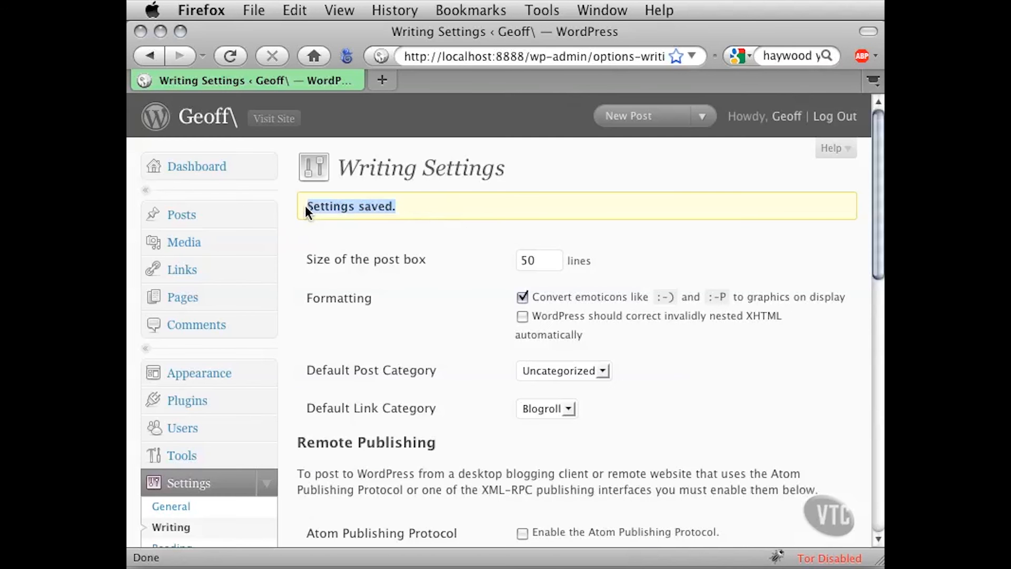
left_click(422, 208)
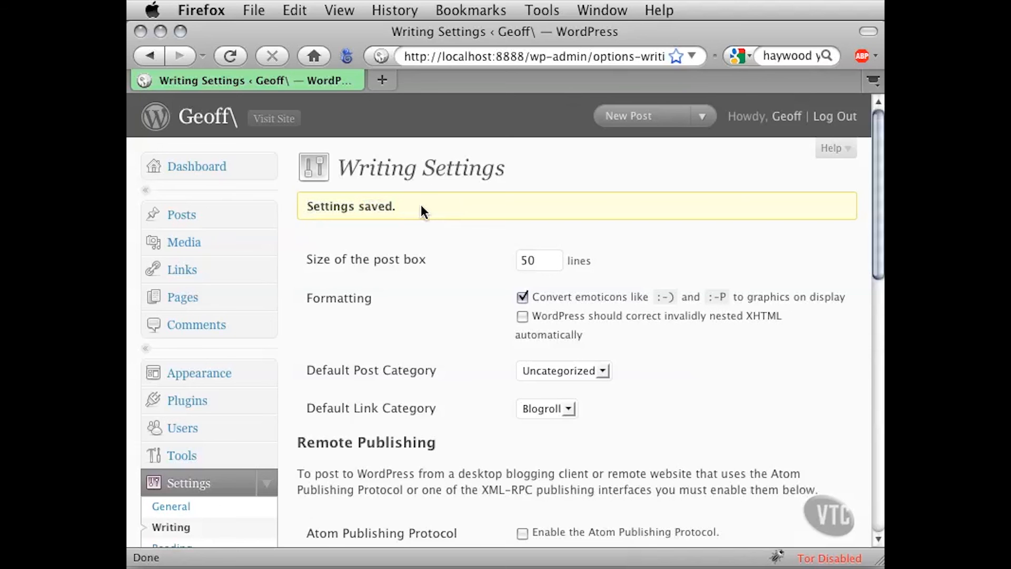
Start a new post, widen the browser window, and examine the height of the empty content box down to the word count
left_click(269, 216)
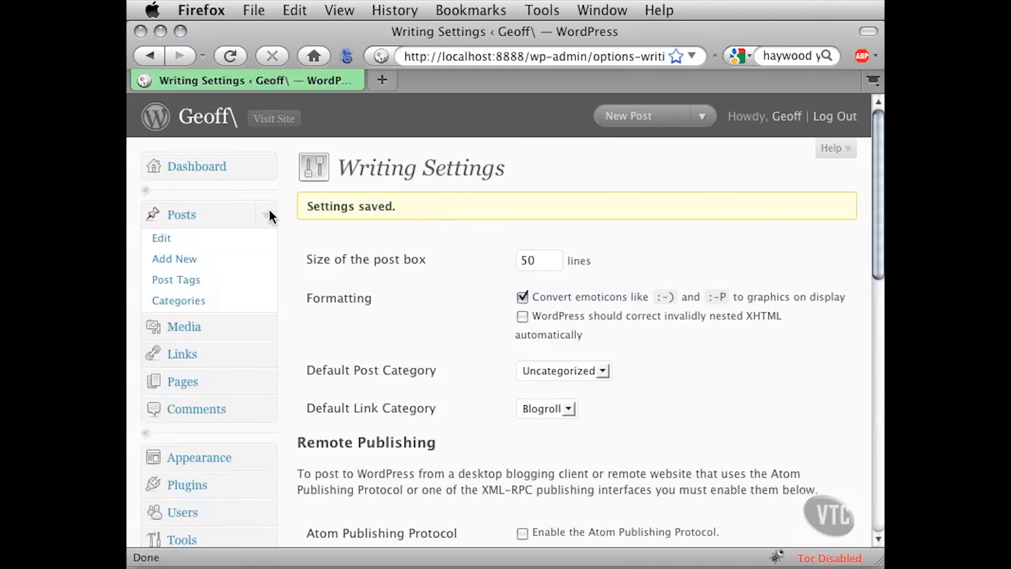
left_click(176, 259)
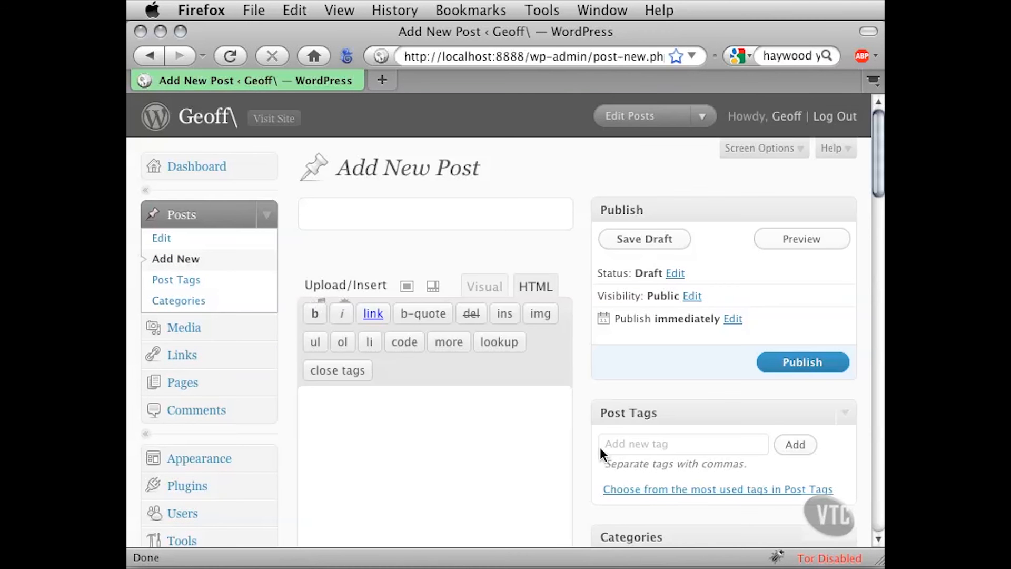
left_click_drag(877, 558, 1010, 559)
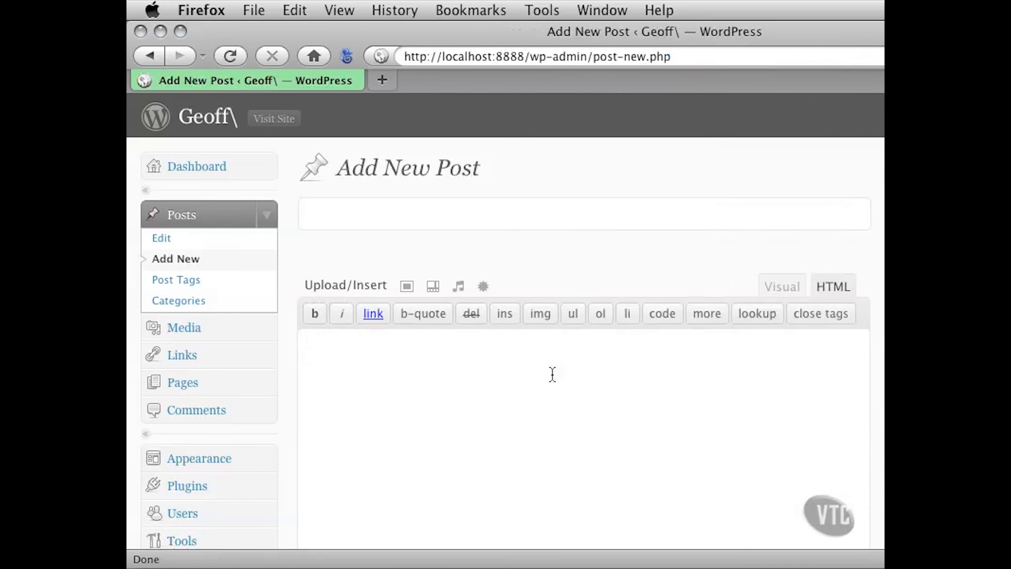
scroll(286, 371, "down", 5)
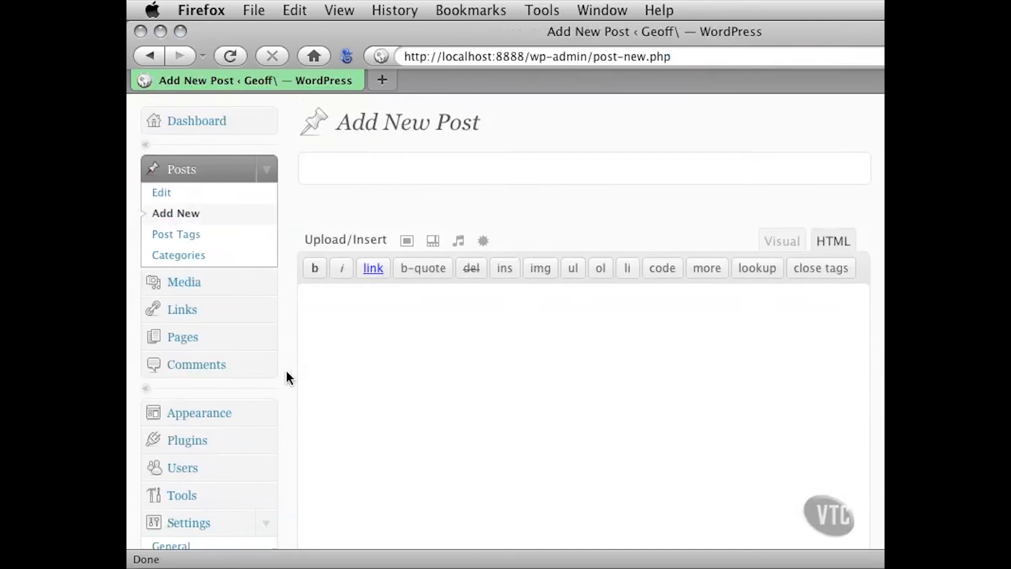
scroll(286, 371, "down", 3)
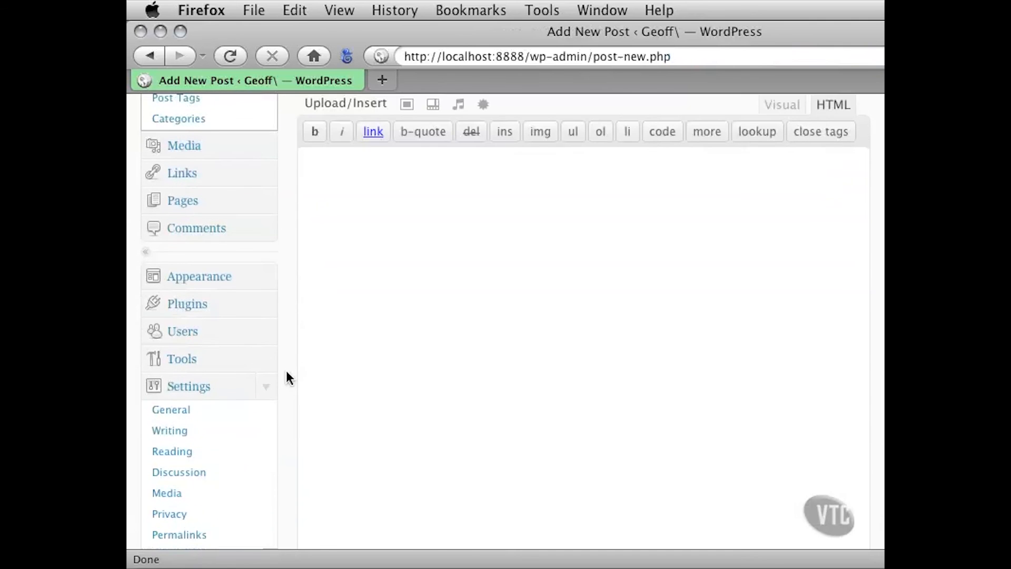
scroll(288, 321, "down", 7)
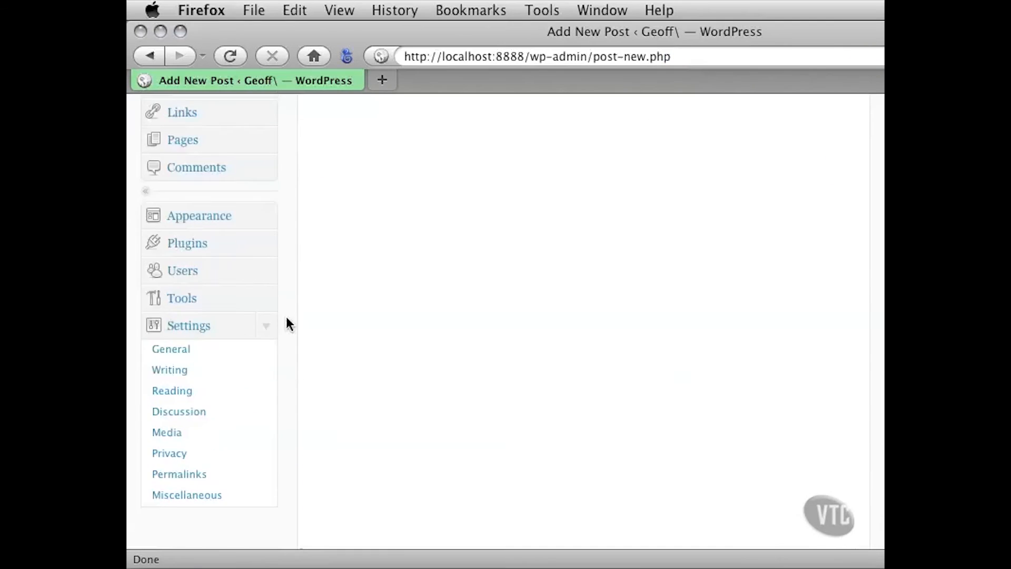
scroll(287, 317, "down", 10)
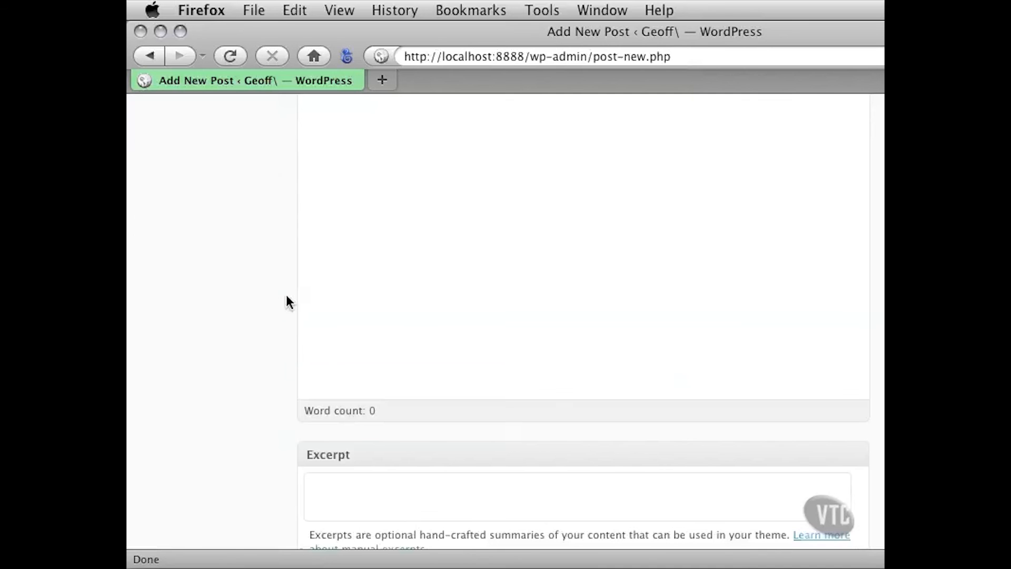
scroll(286, 297, "up", 10)
scroll(286, 295, "up", 6)
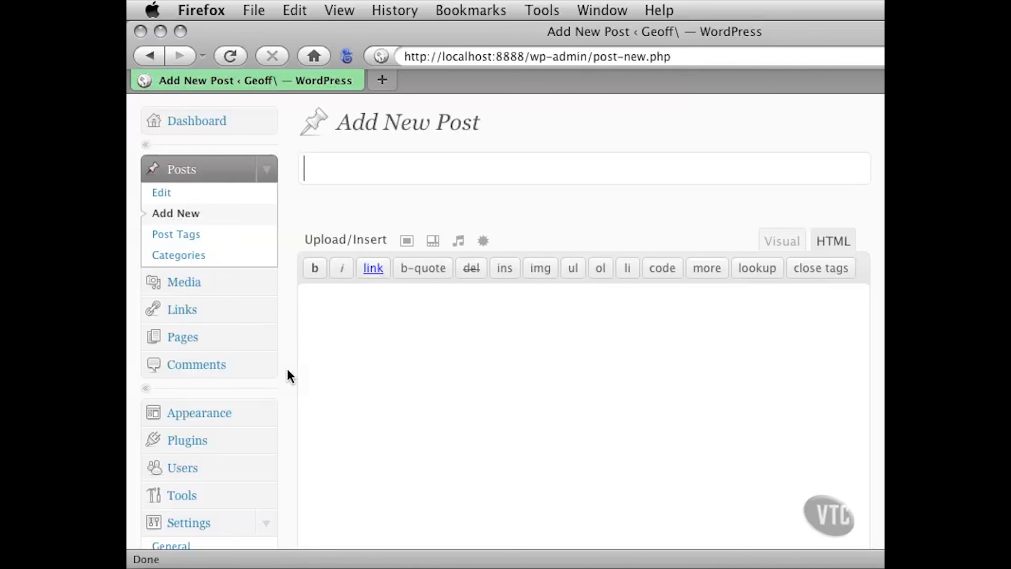
Return to the Writing settings, set the size of the post box to 25 lines, and save the change
scroll(289, 374, "down", 8)
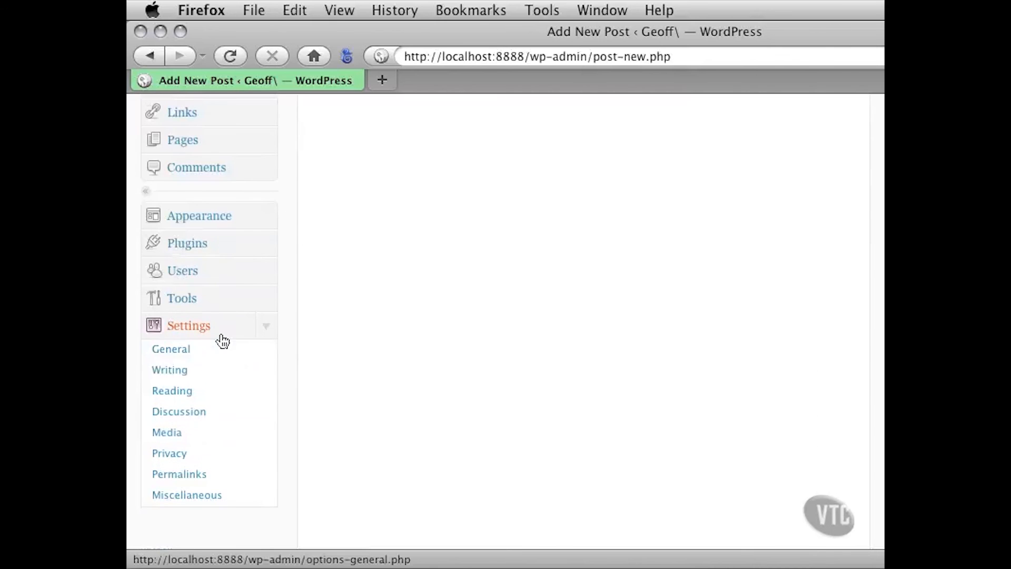
left_click(170, 392)
scroll(301, 387, "down", 3)
scroll(301, 389, "down", 5)
left_click(210, 390)
double_click(544, 216)
type("25")
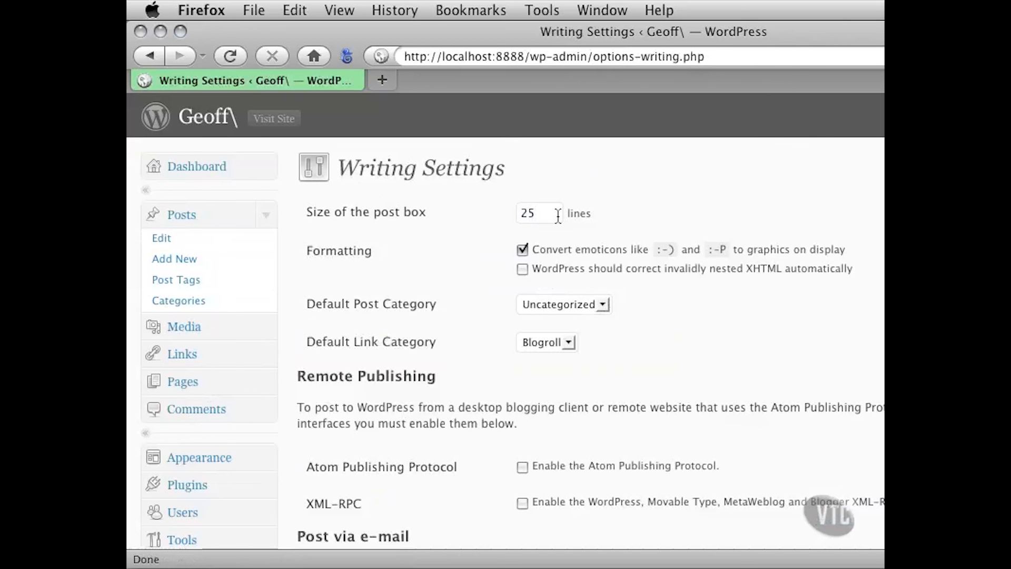
scroll(462, 327, "down", 15)
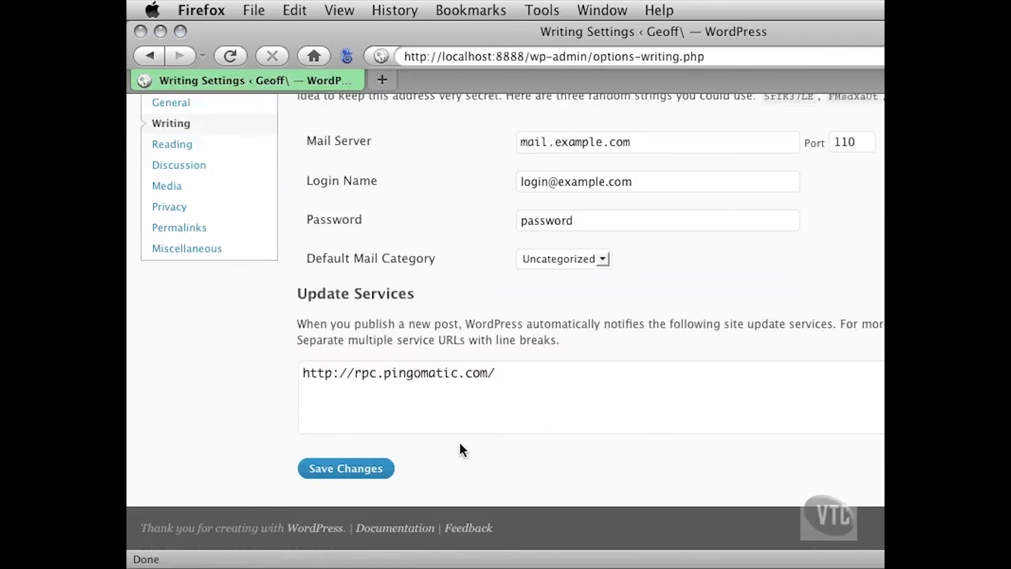
left_click(363, 468)
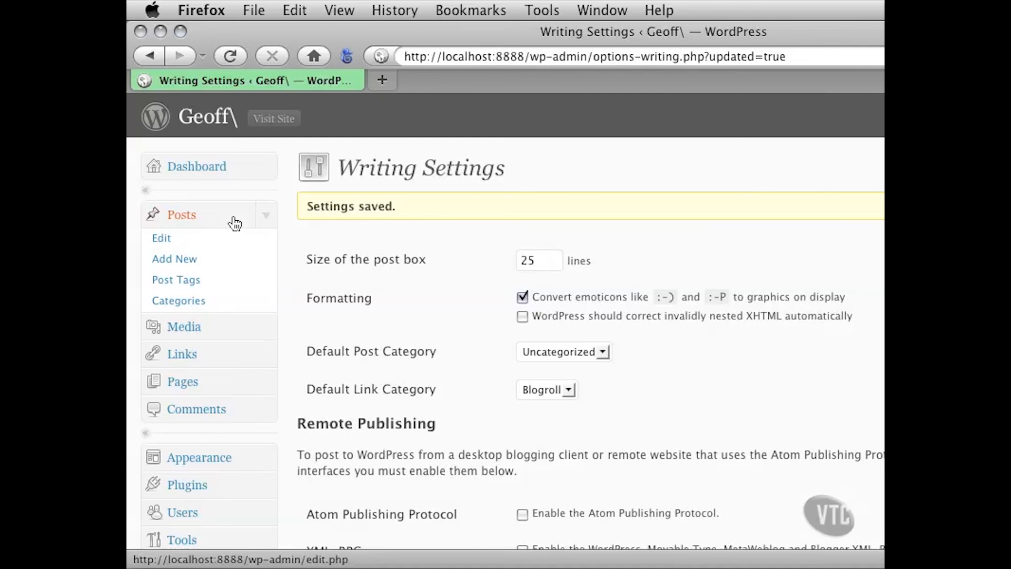
Open another new post and check how tall the content box is with the reduced line setting
left_click(181, 261)
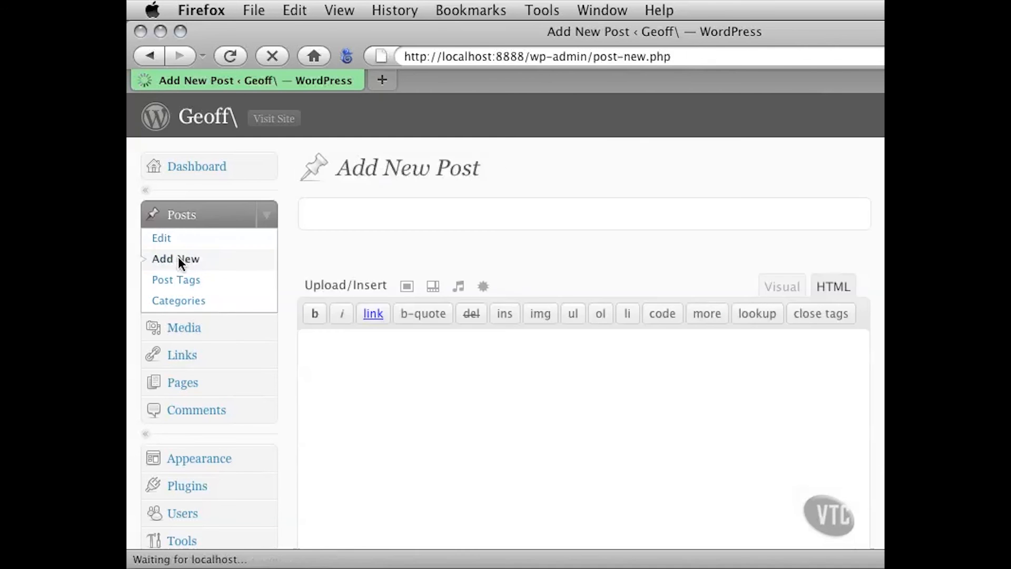
scroll(280, 346, "down", 5)
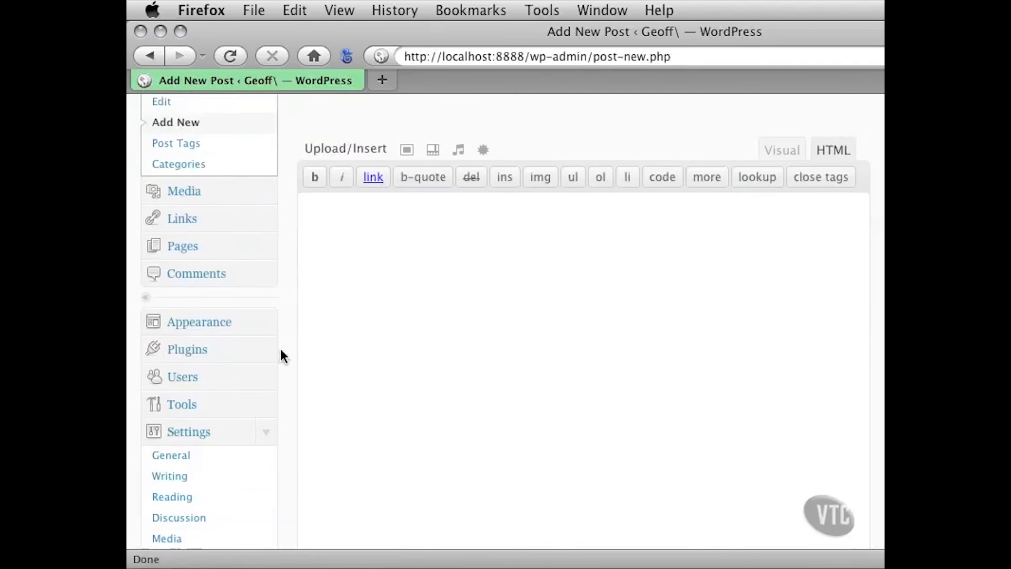
scroll(291, 339, "down", 7)
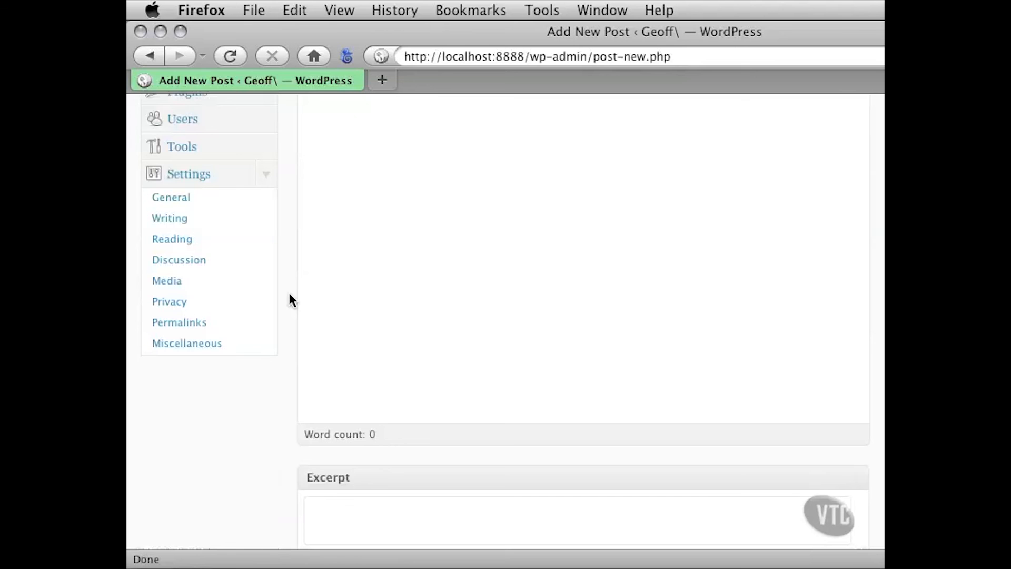
scroll(290, 296, "up", 7)
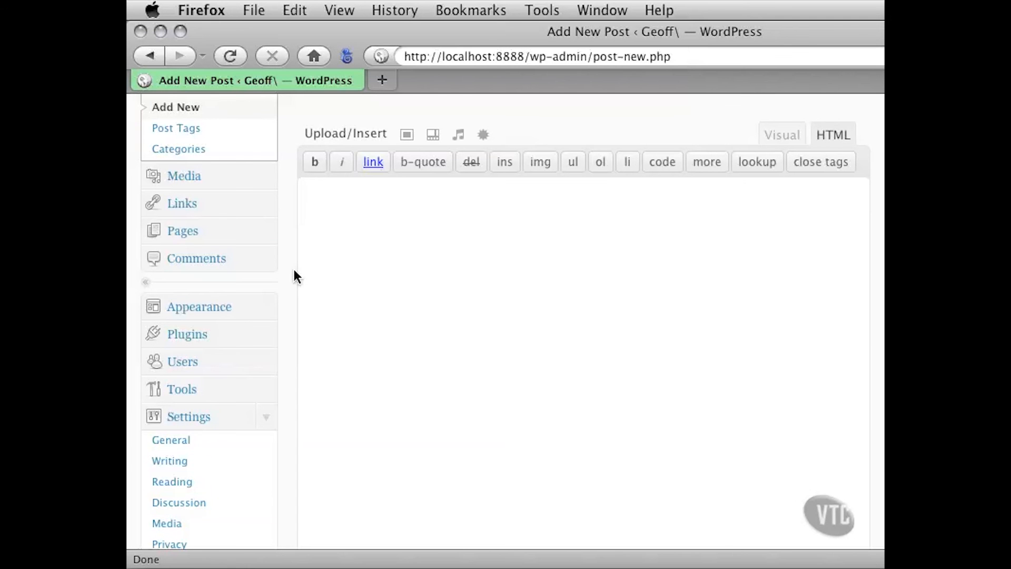
scroll(294, 270, "down", 3)
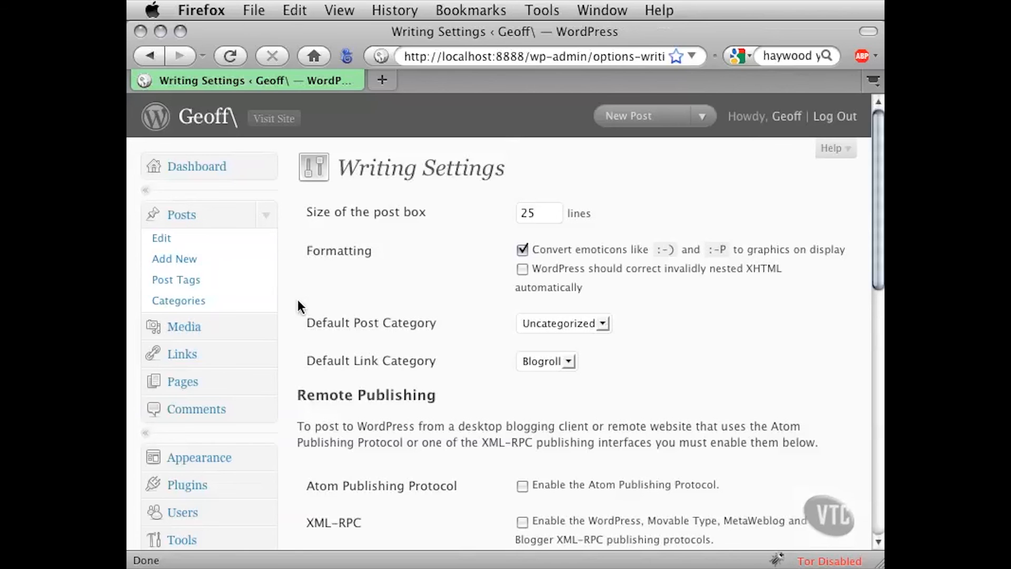
Review the formatting options in the Writing settings and the choices offered for the default post and link categories
scroll(327, 260, "down", 1)
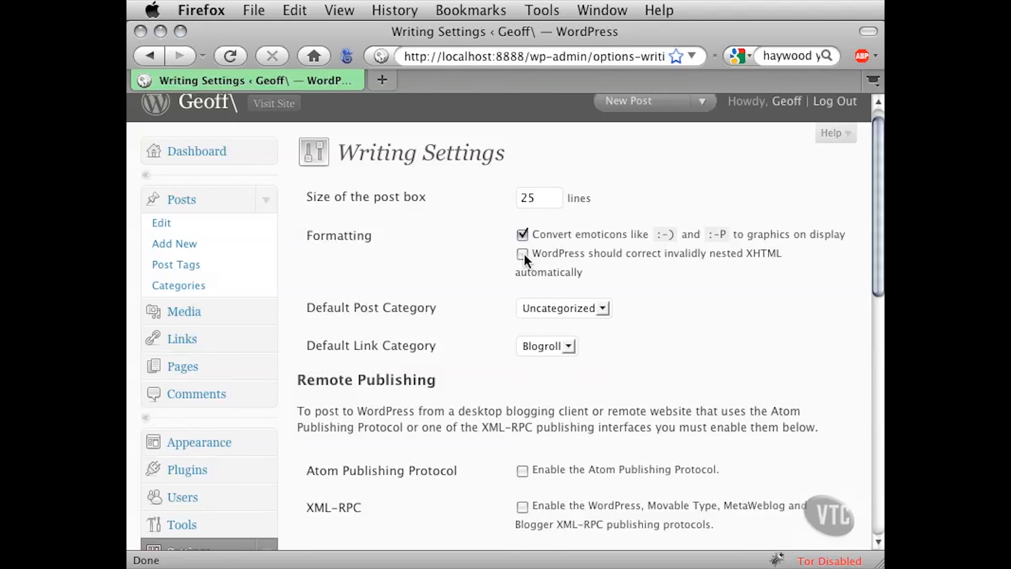
scroll(492, 269, "down", 3)
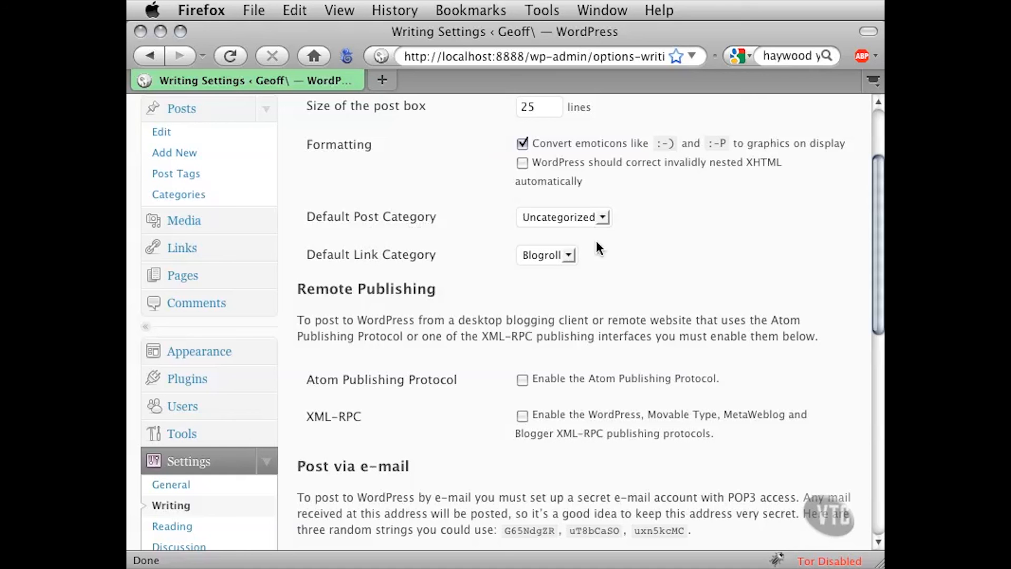
left_click(602, 219)
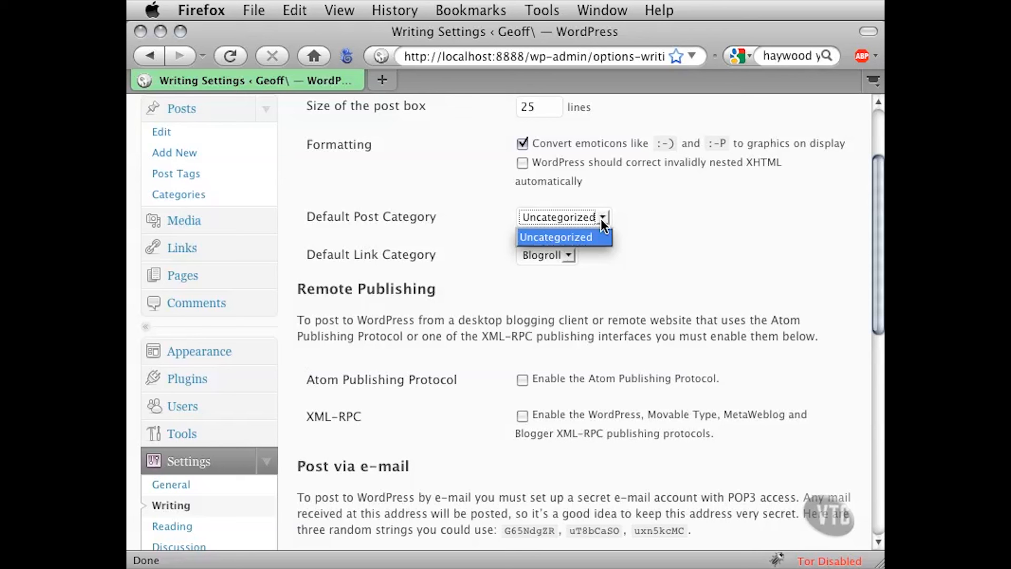
left_click(602, 219)
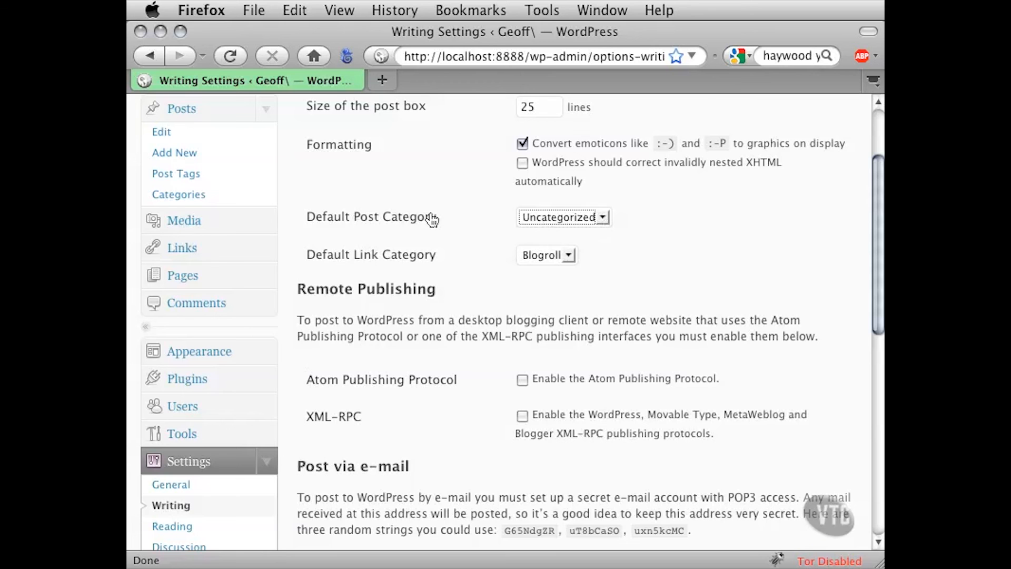
scroll(676, 252, "down", 3)
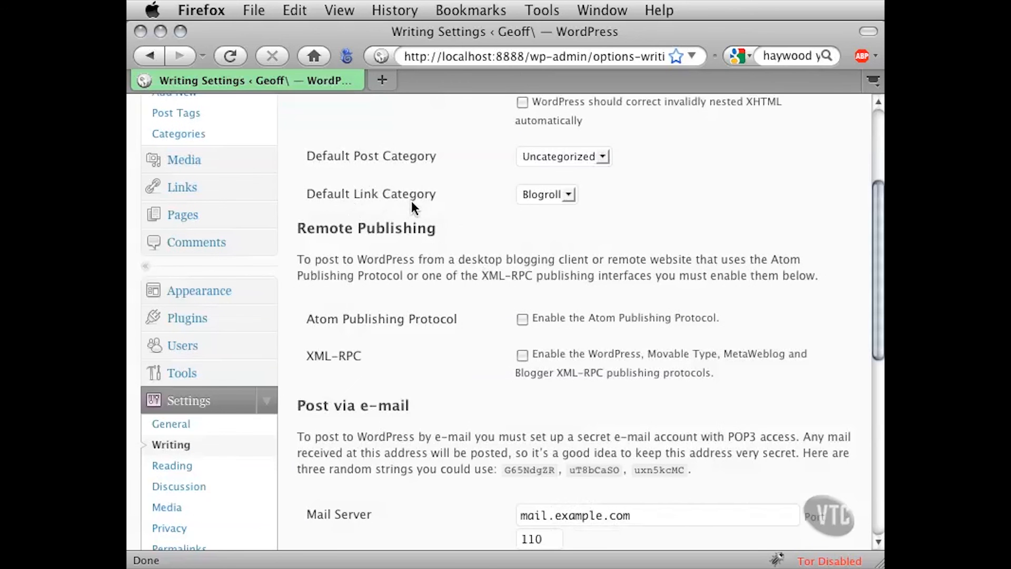
left_click(570, 195)
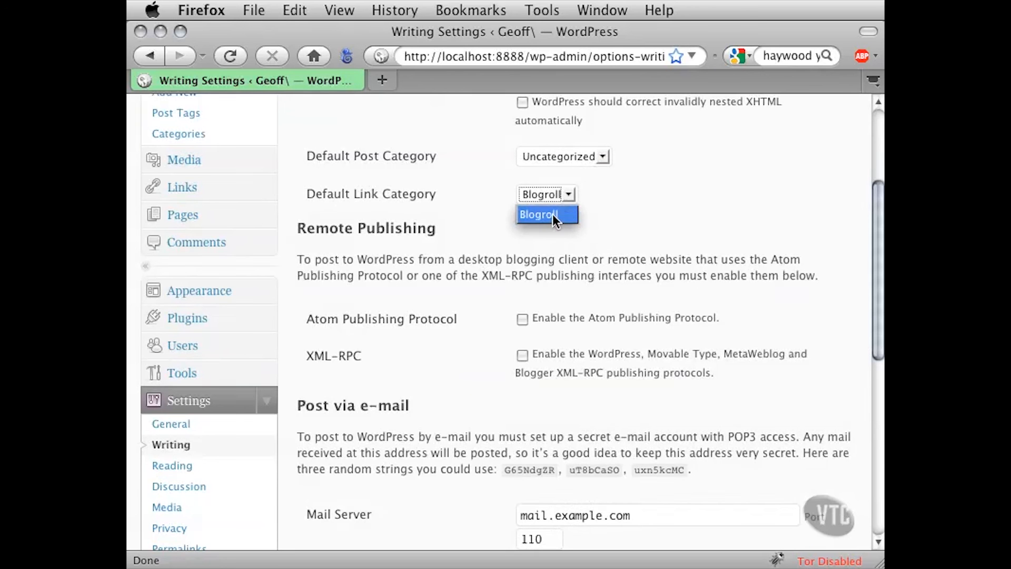
left_click(595, 188)
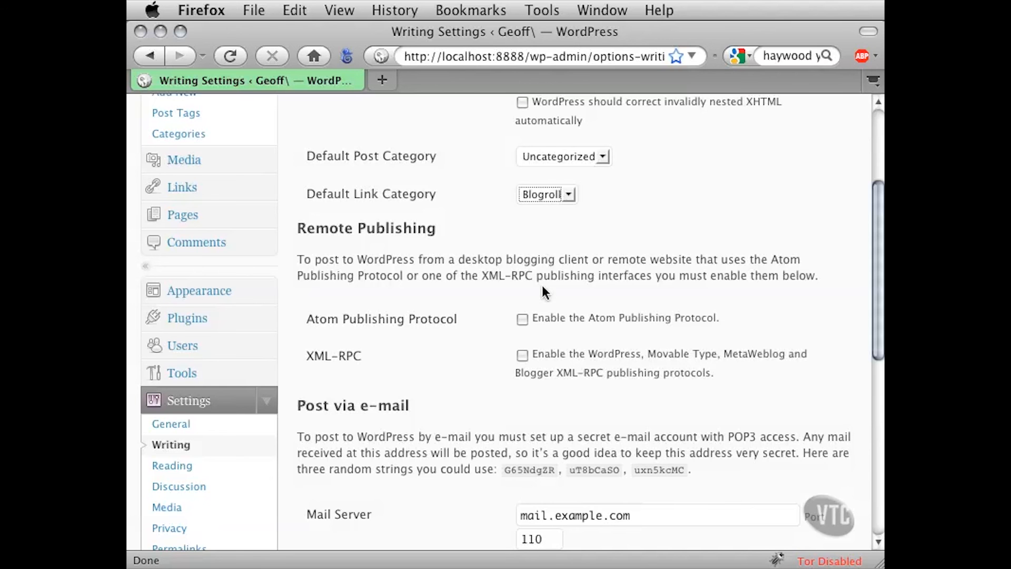
Read the Remote Publishing section about desktop blogging clients and the Atom Publishing Protocol, continuing to Post via e-mail
scroll(487, 303, "down", 3)
scroll(486, 305, "down", 4)
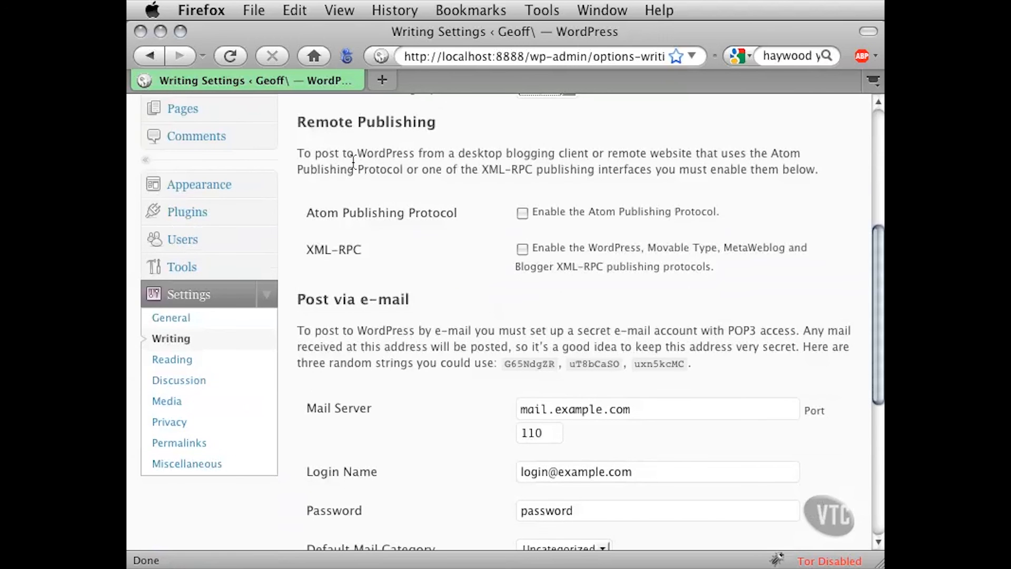
left_click_drag(473, 153, 619, 158)
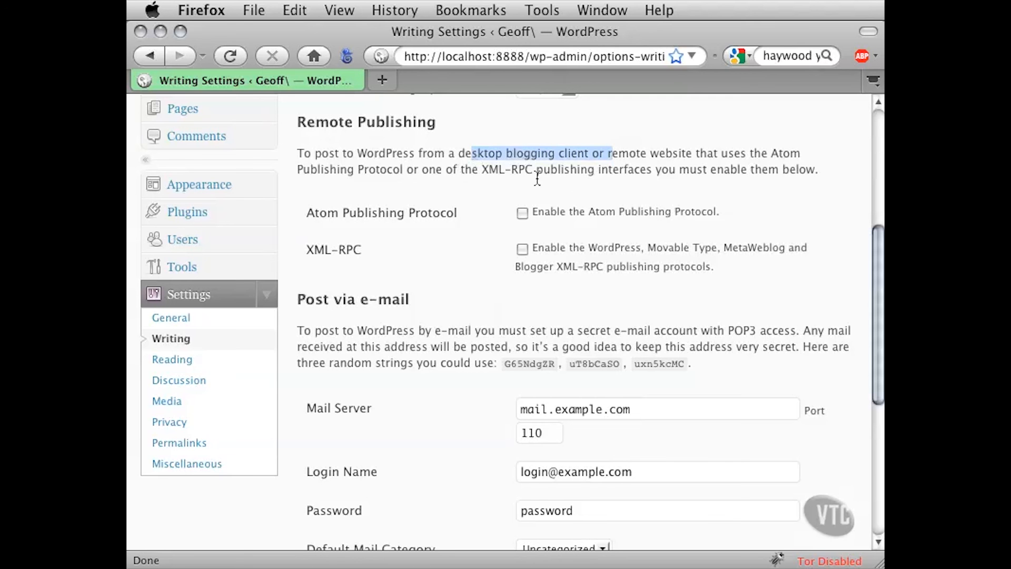
left_click(479, 206)
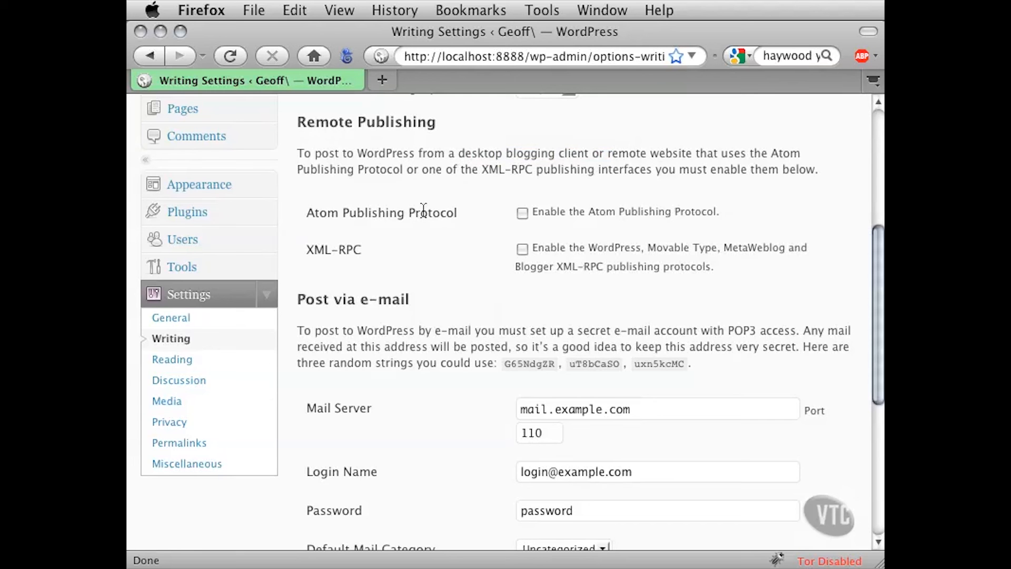
left_click_drag(319, 212, 448, 212)
left_click(460, 210)
scroll(465, 327, "down", 1)
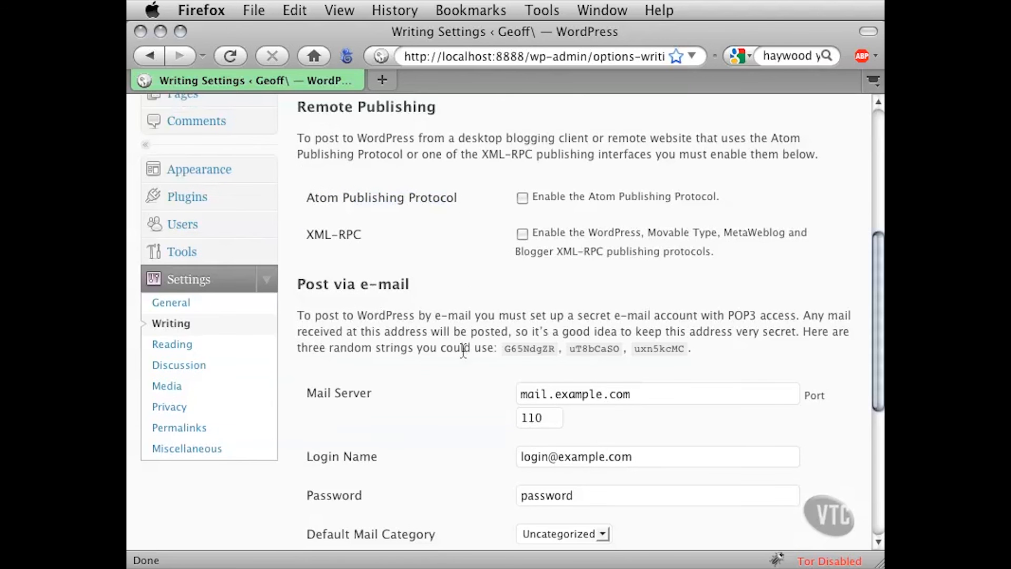
Review the Post via e-mail and Update Services options, and save the Writing settings
scroll(464, 350, "down", 5)
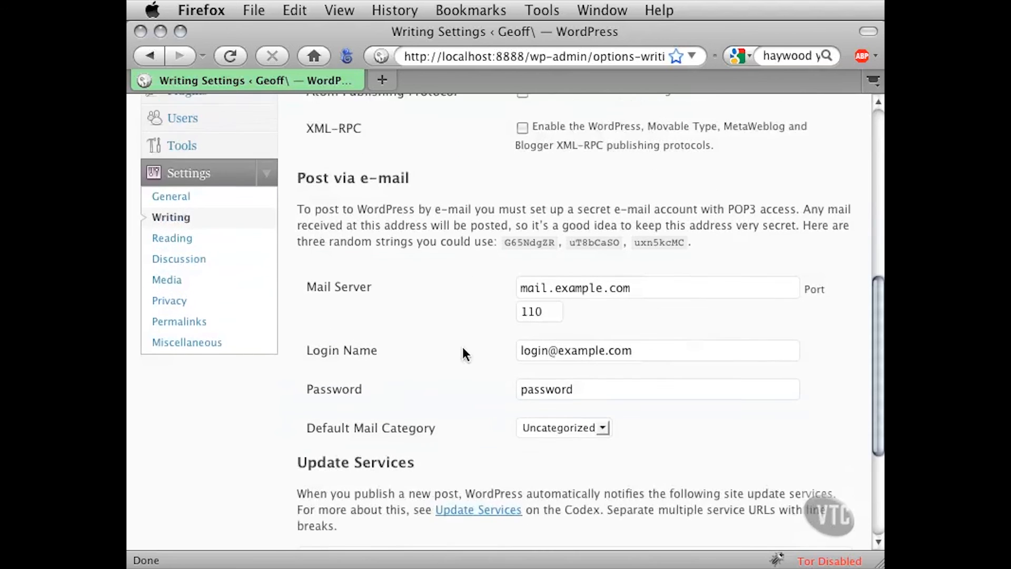
scroll(463, 349, "down", 1)
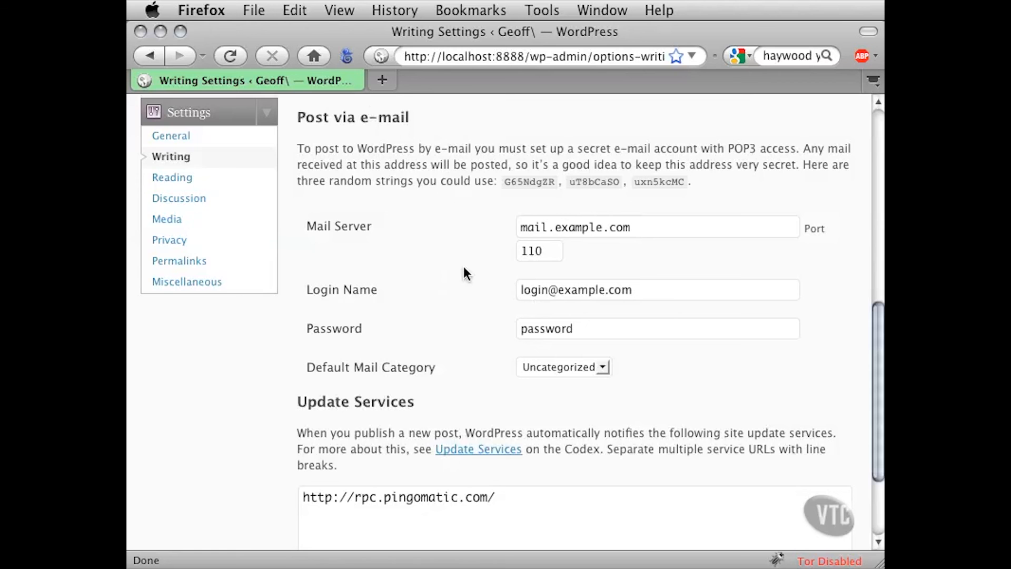
scroll(464, 267, "down", 5)
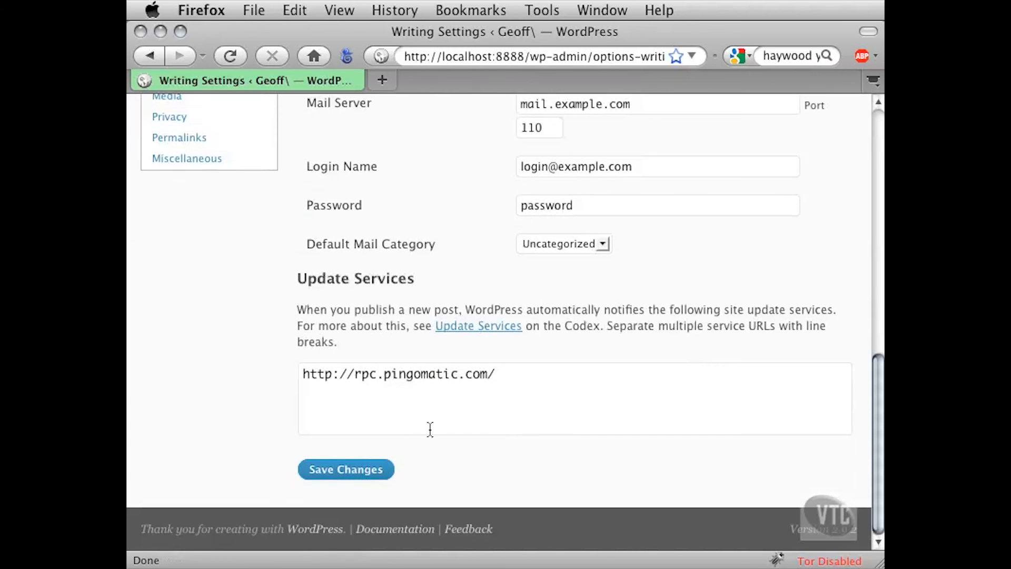
left_click(357, 473)
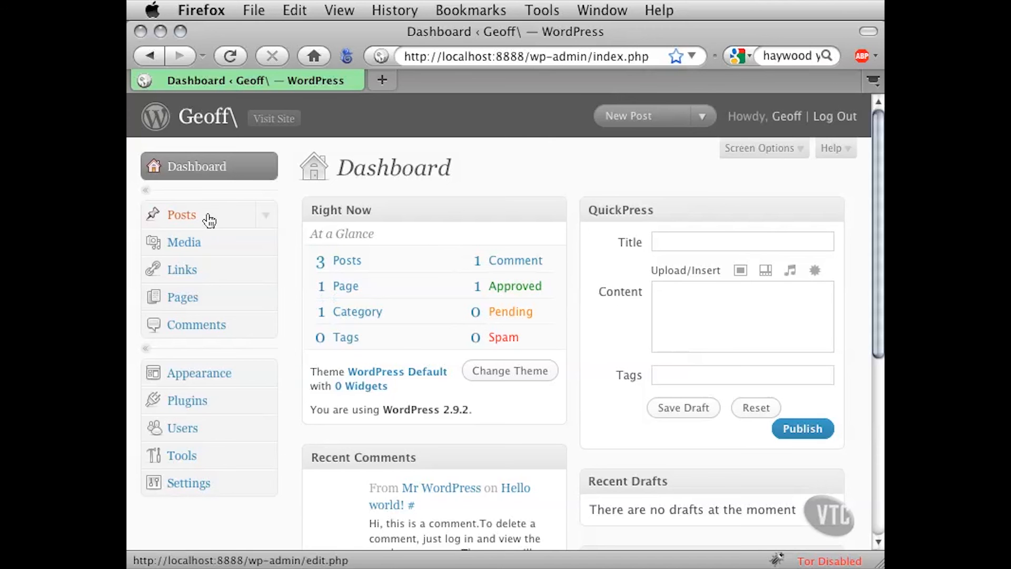
Show the list of existing posts and open the "Welcome To My New Blog" post for editing
left_click(266, 216)
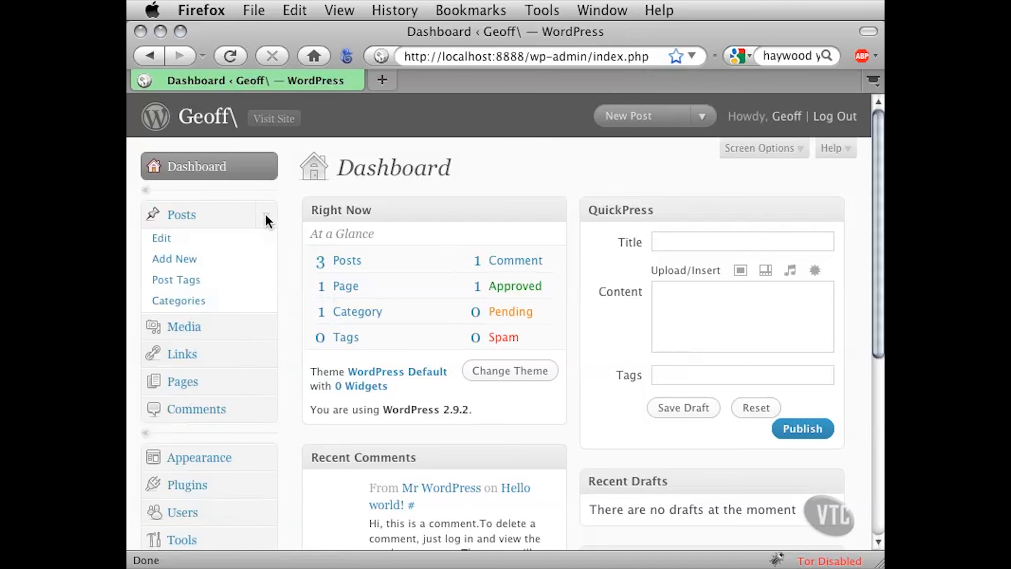
left_click(163, 242)
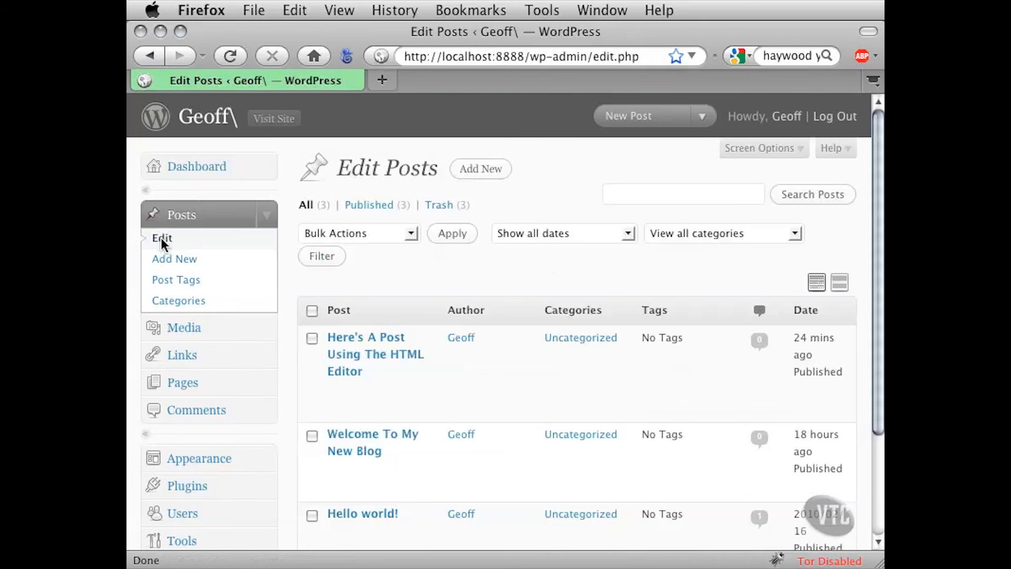
scroll(289, 400, "down", 3)
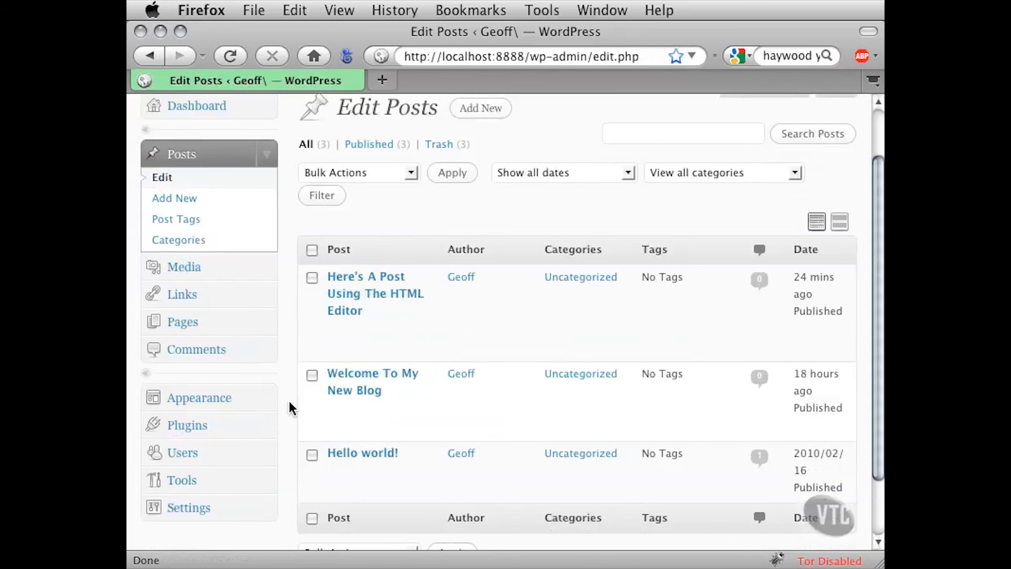
mouse_move(318, 400)
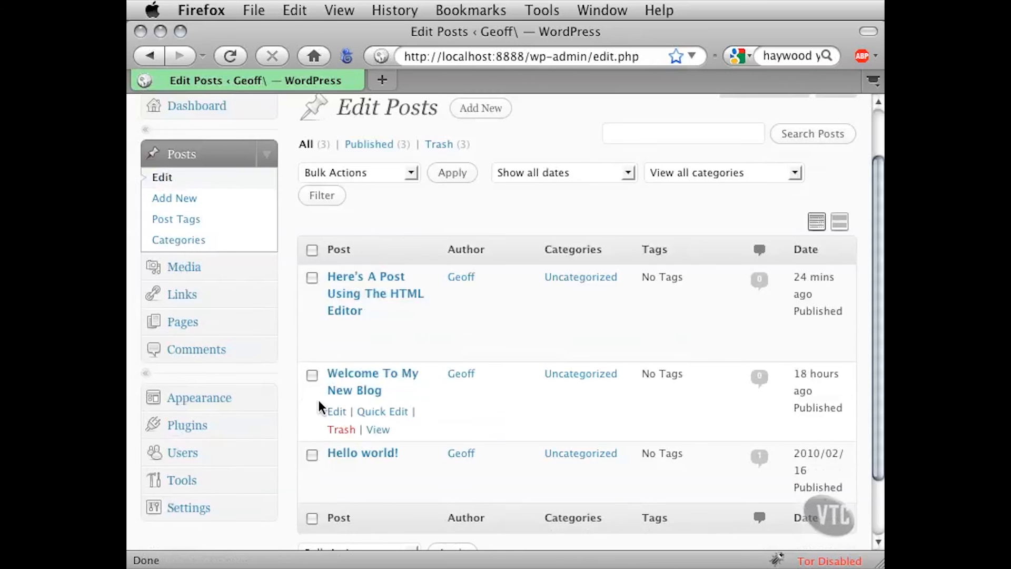
left_click(348, 376)
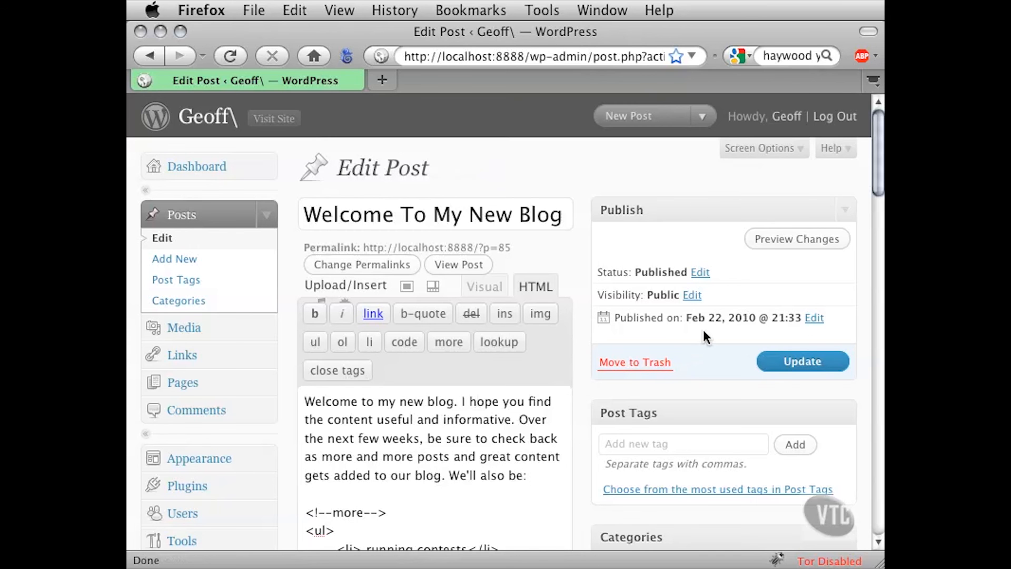
Change the post's visibility to Password protected, enter the post password, and update the post
left_click_drag(605, 296, 665, 295)
left_click(697, 302)
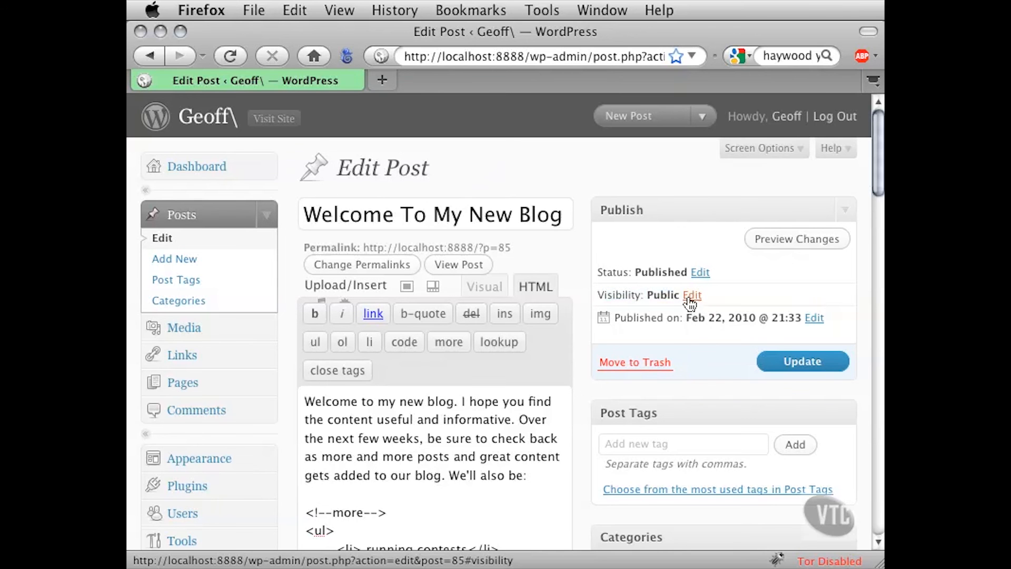
left_click(690, 296)
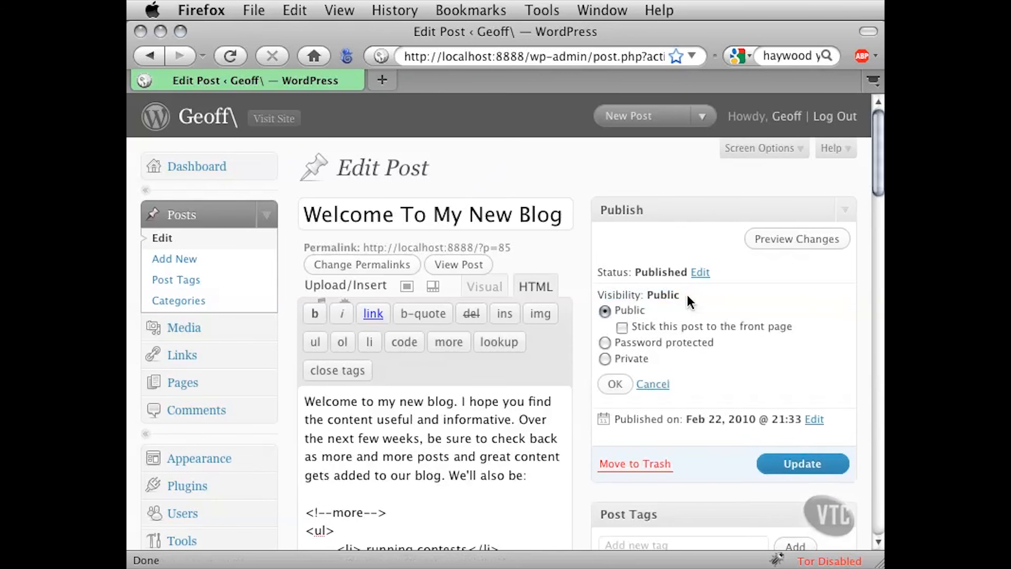
scroll(744, 302, "down", 2)
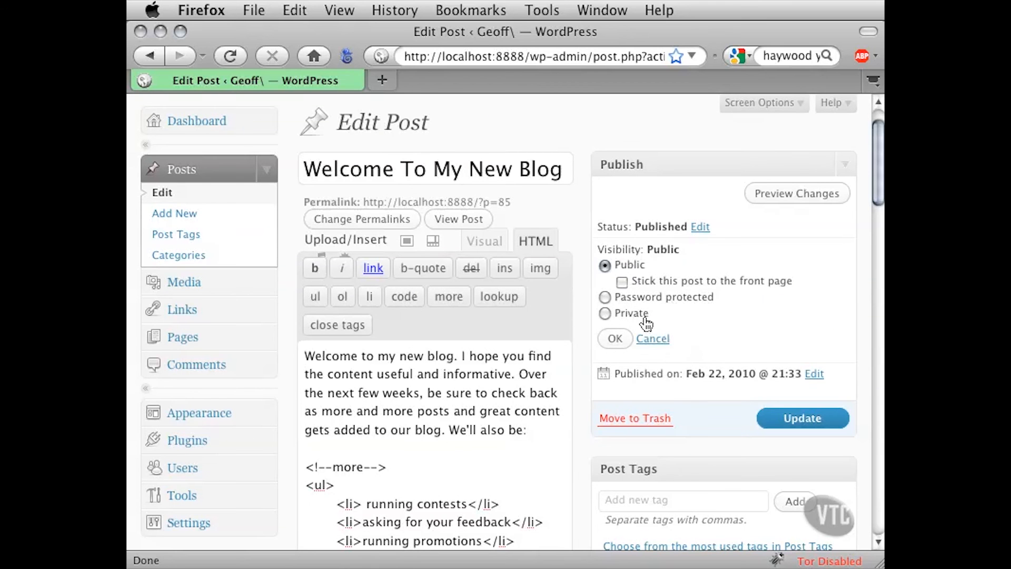
left_click(605, 297)
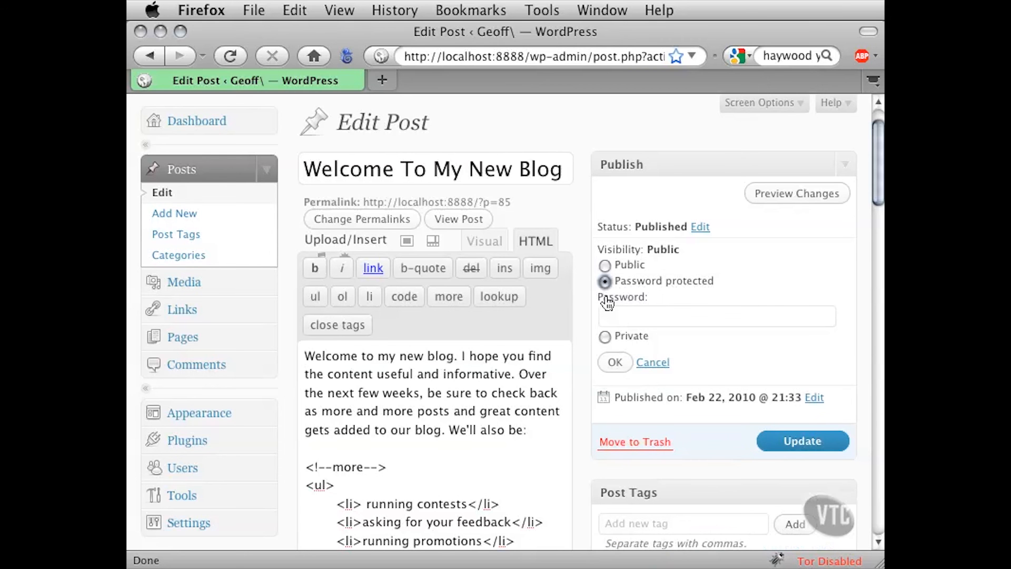
left_click(613, 314)
type("password")
left_click(817, 449)
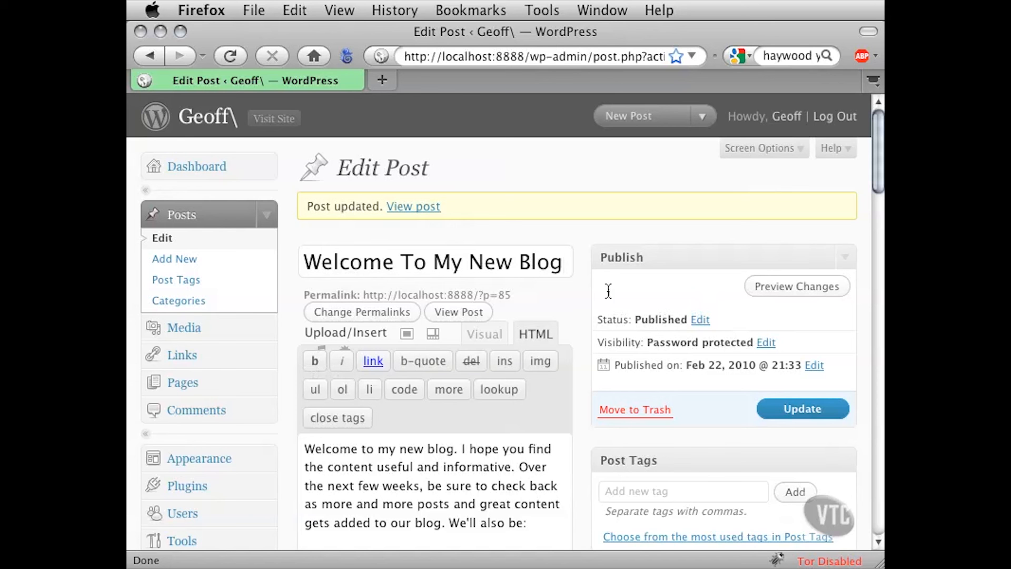
Open the live blog in a separate tab and find the protected "Welcome To My New Blog" post
left_click(270, 121)
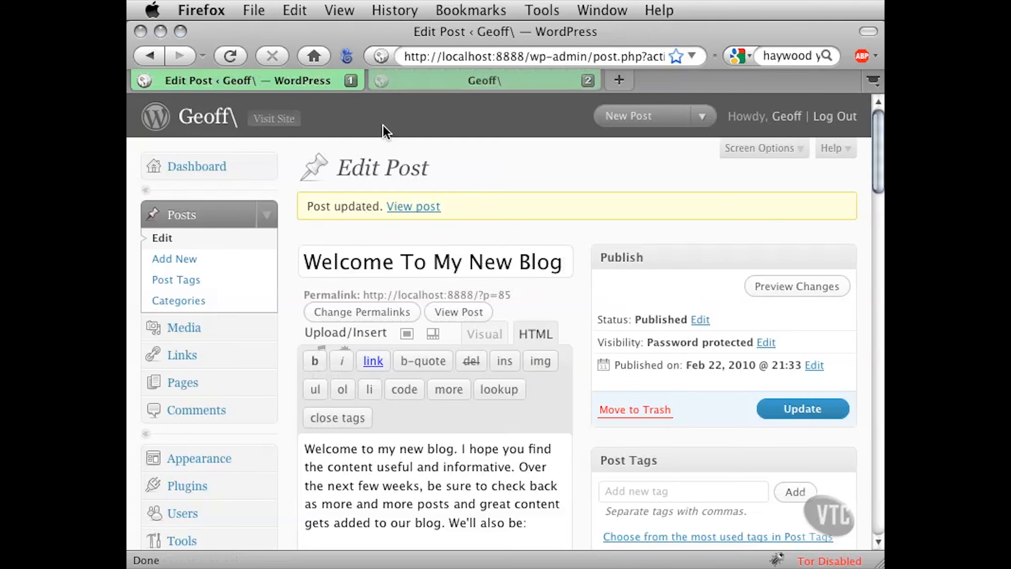
left_click(425, 81)
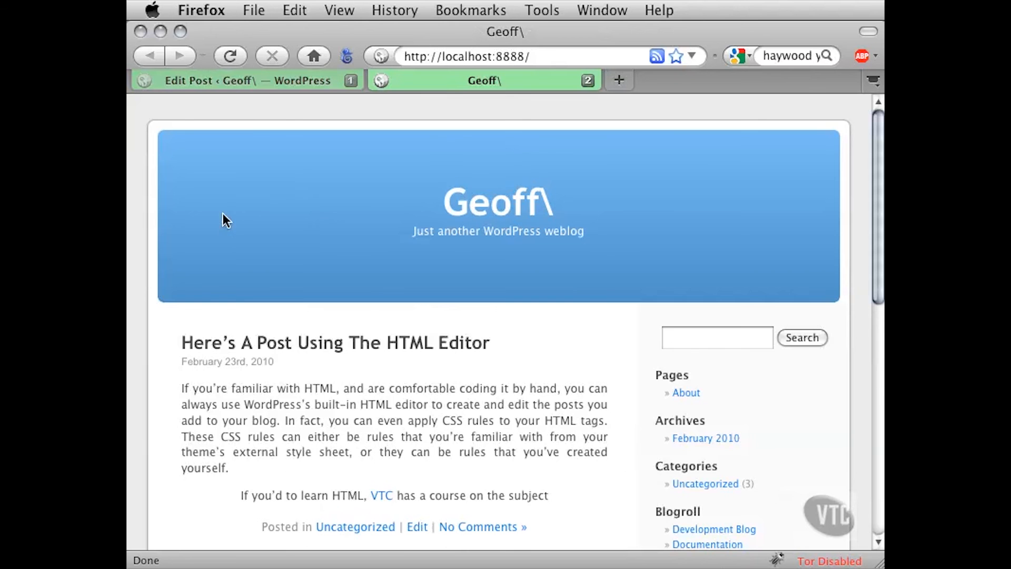
scroll(222, 222, "down", 5)
scroll(221, 229, "down", 7)
scroll(221, 229, "down", 4)
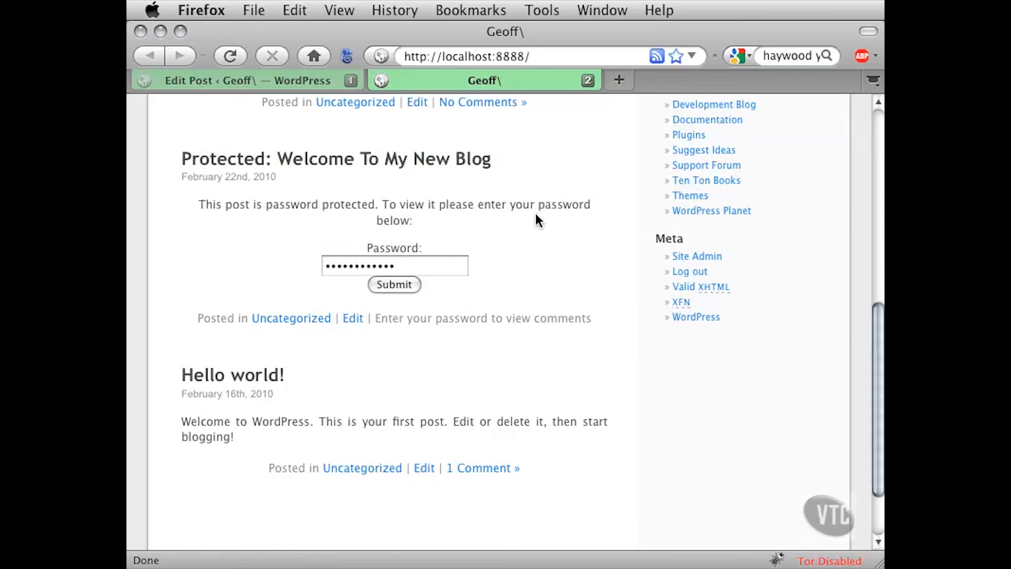
Try to unlock the protected post with a wrong password, and choose never to remember passwords for this site
left_click_drag(403, 265, 312, 265)
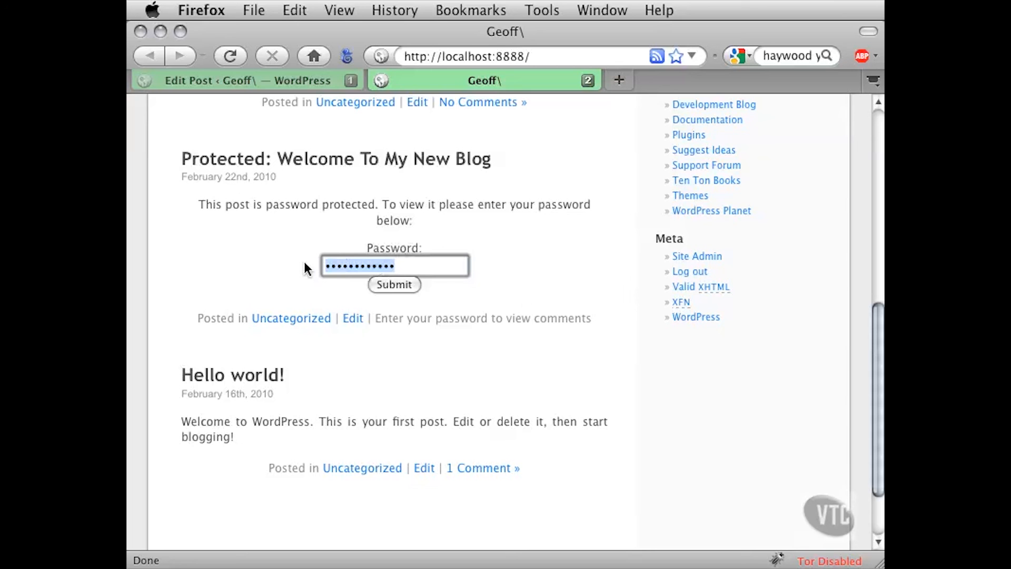
type("test")
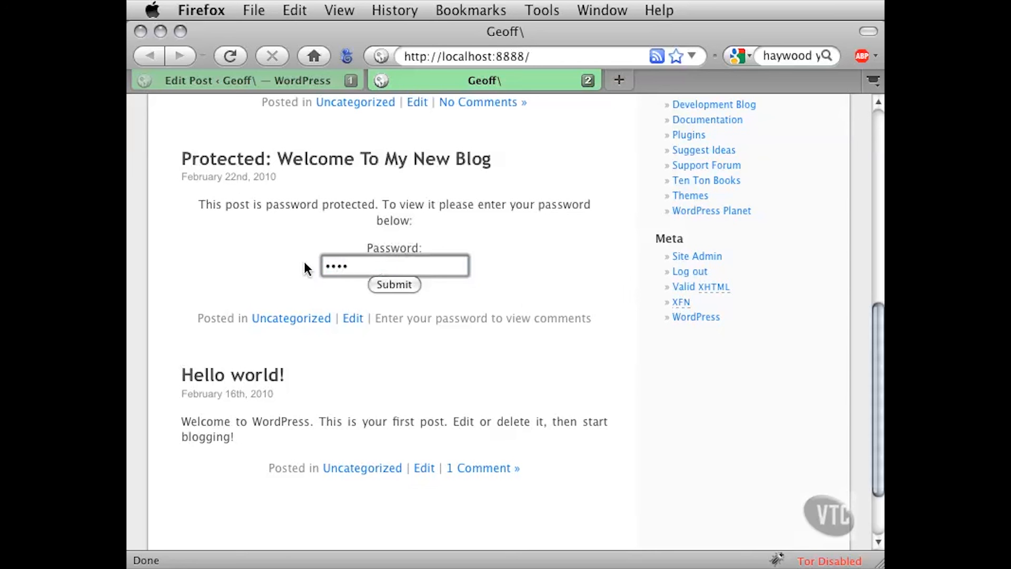
left_click(394, 289)
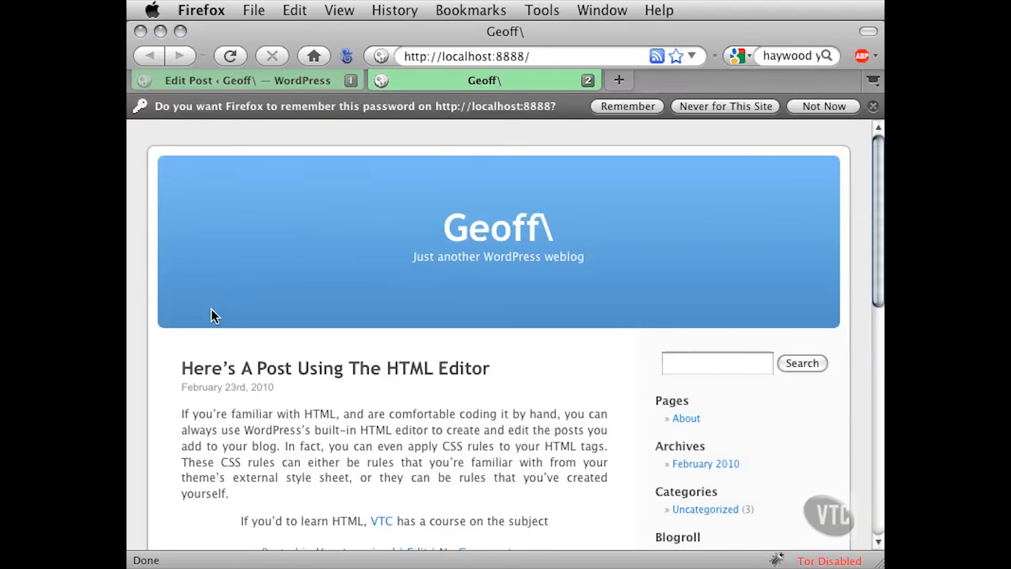
scroll(200, 371, "down", 3)
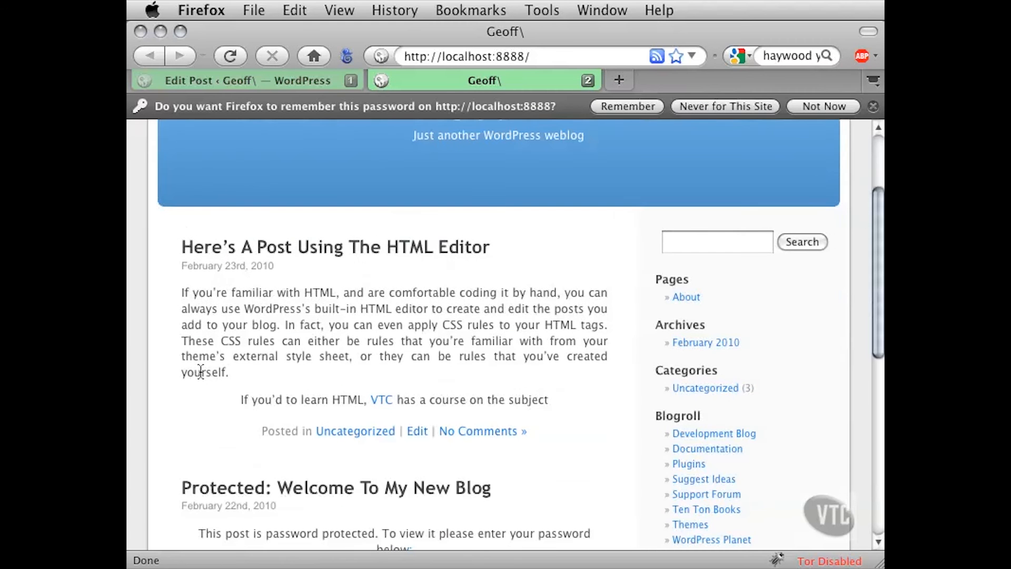
scroll(200, 371, "down", 5)
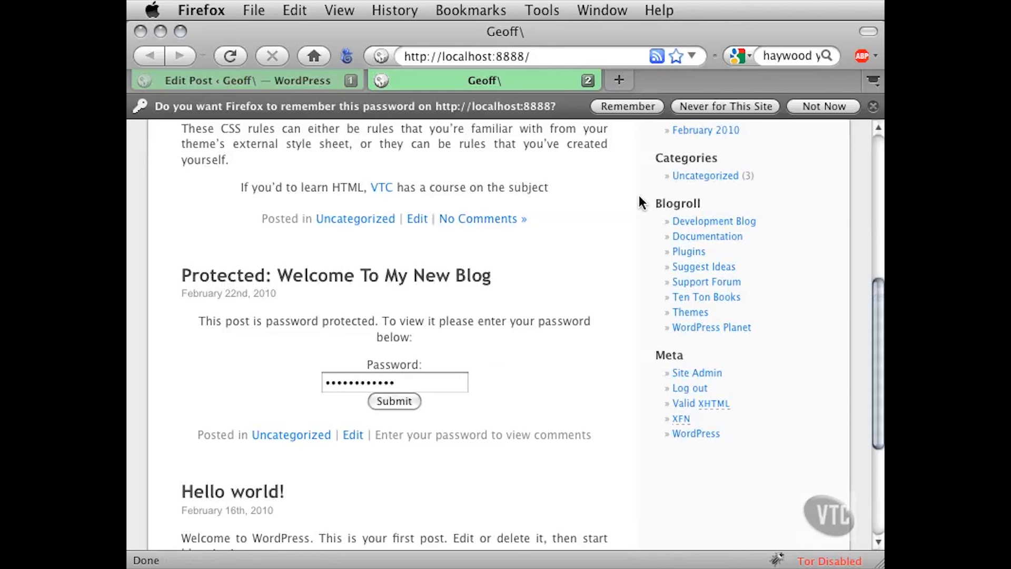
left_click(753, 108)
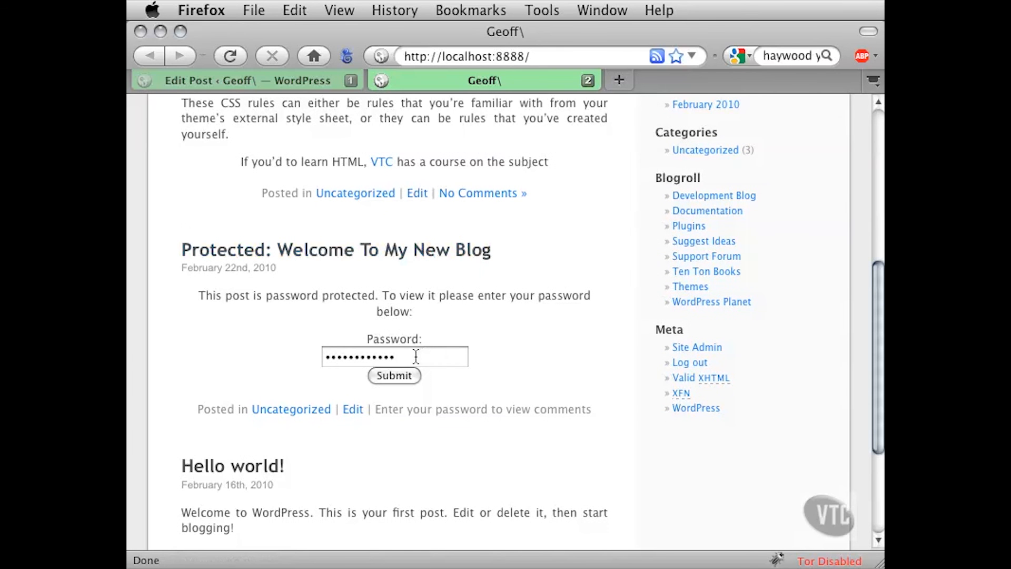
Submit the correct post password for "Welcome To My New Blog" and check the post's content on the blog
left_click_drag(413, 356, 319, 359)
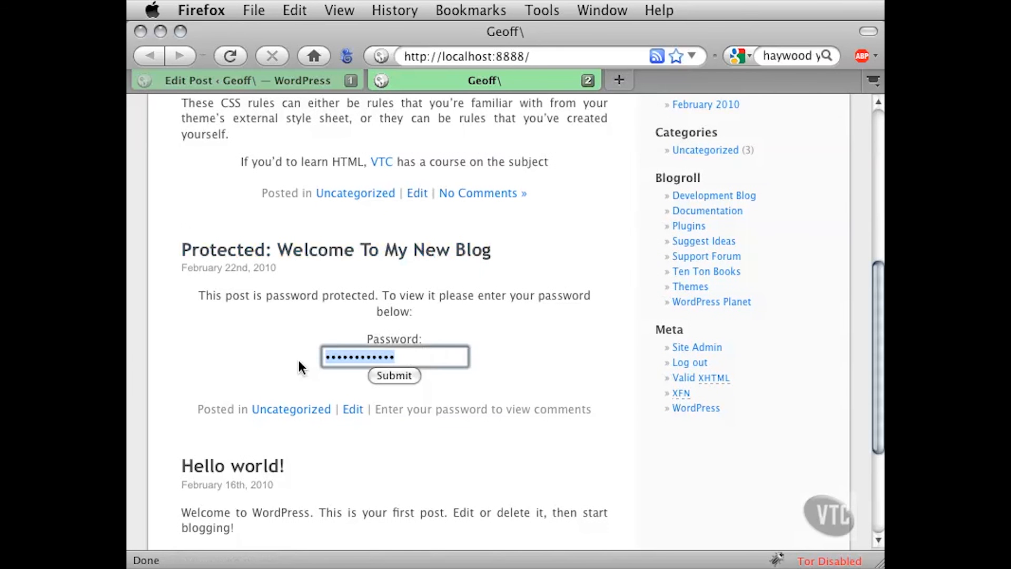
type("••••••••")
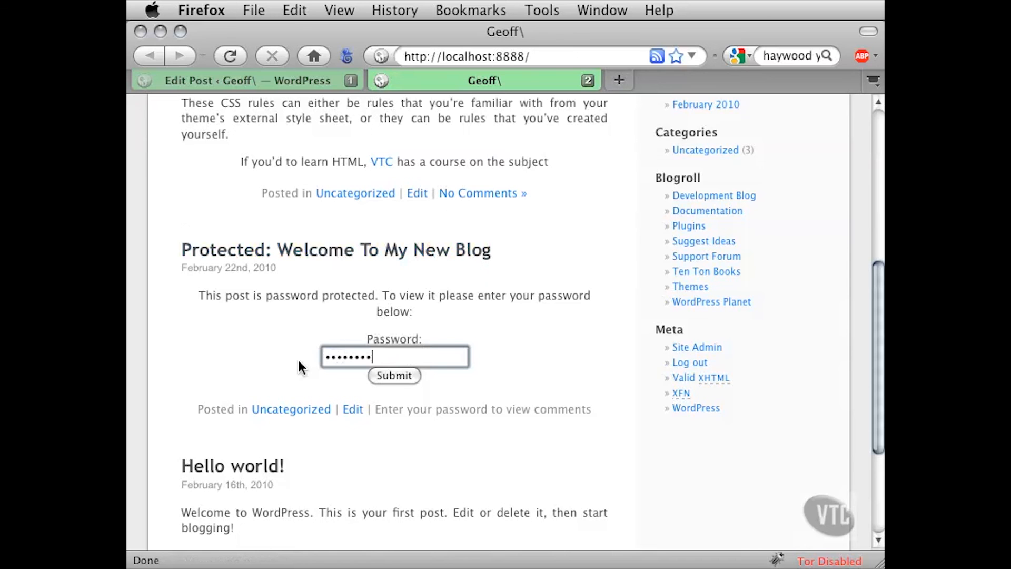
left_click(408, 374)
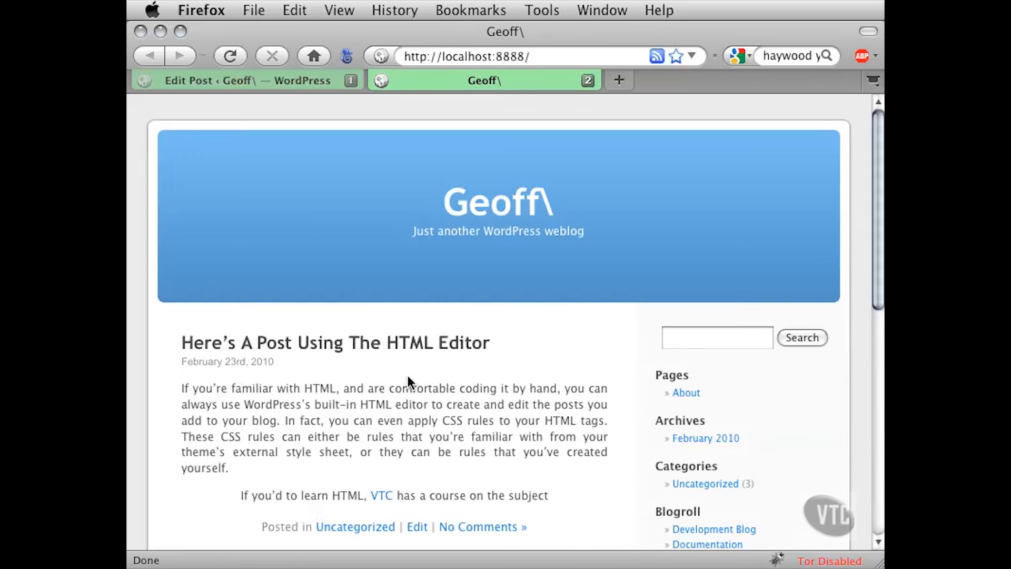
scroll(174, 400, "down", 3)
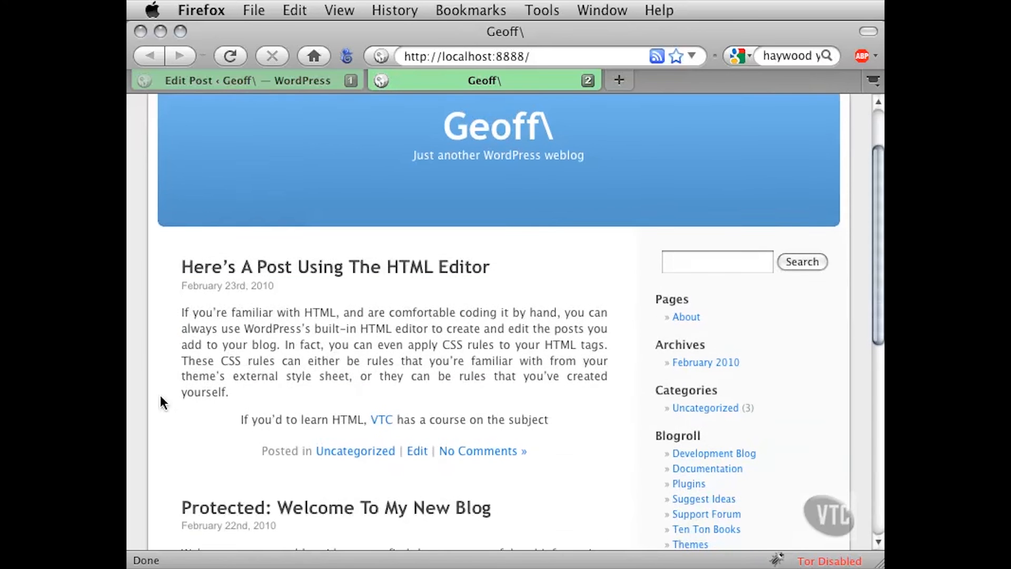
scroll(163, 403, "down", 10)
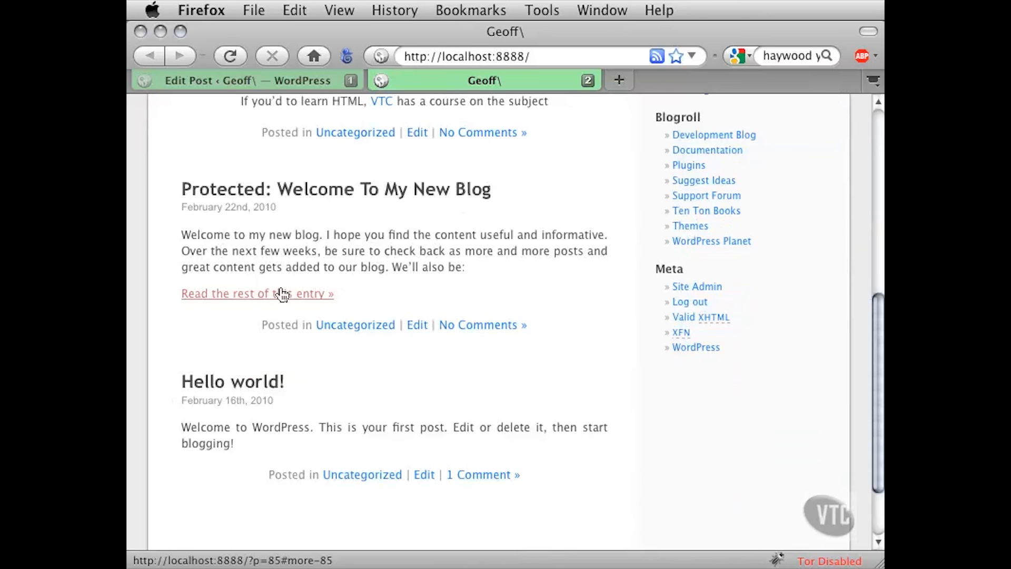
Open the rest of the protected entry and read through the full post
left_click(304, 299)
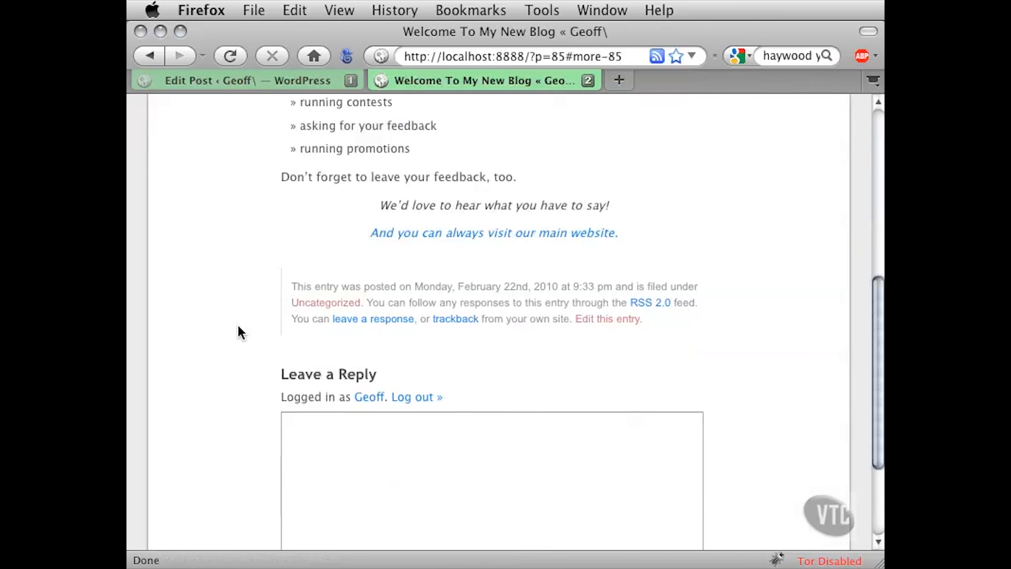
scroll(240, 332, "up", 5)
scroll(240, 333, "up", 5)
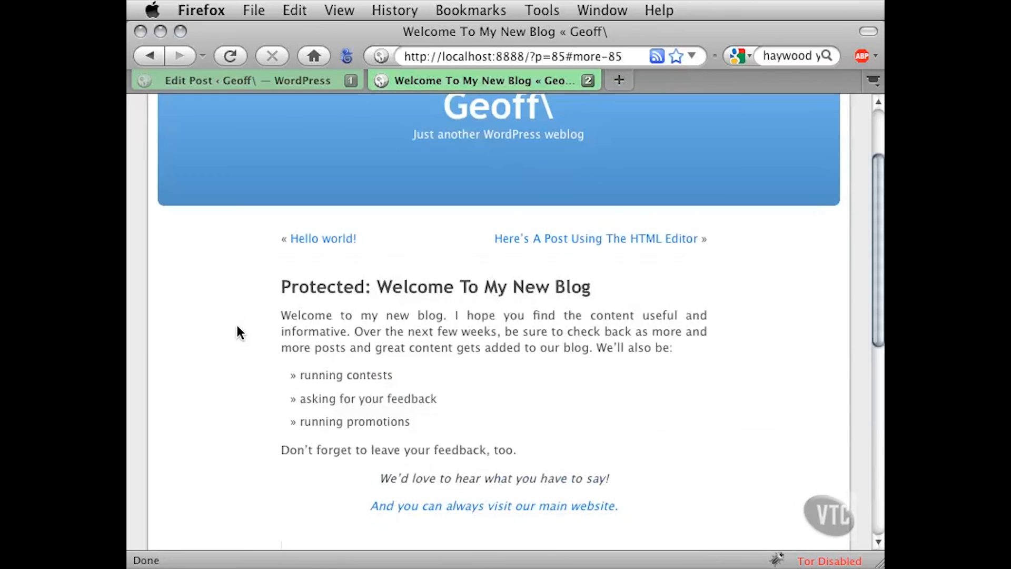
scroll(239, 332, "up", 3)
scroll(240, 333, "down", 3)
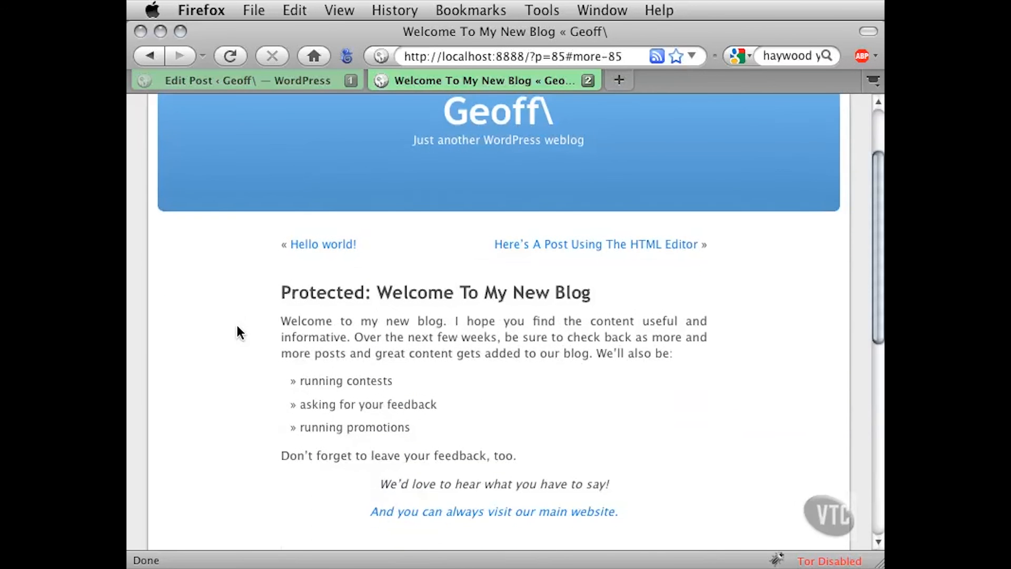
scroll(239, 332, "down", 2)
scroll(239, 332, "down", 2)
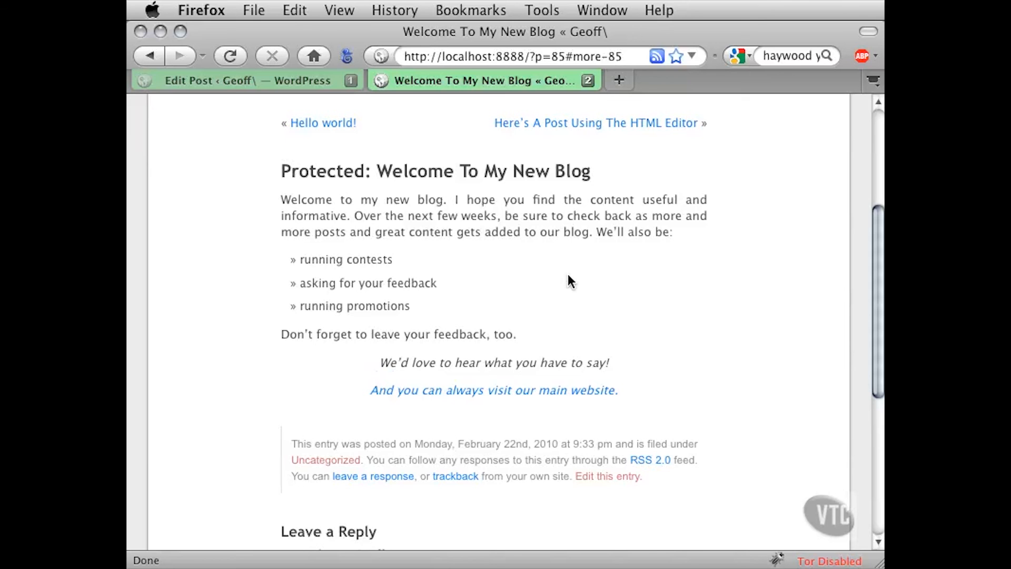
Close the blog tab and return to the publishing options of the "Welcome To My New Blog" post
left_click(587, 80)
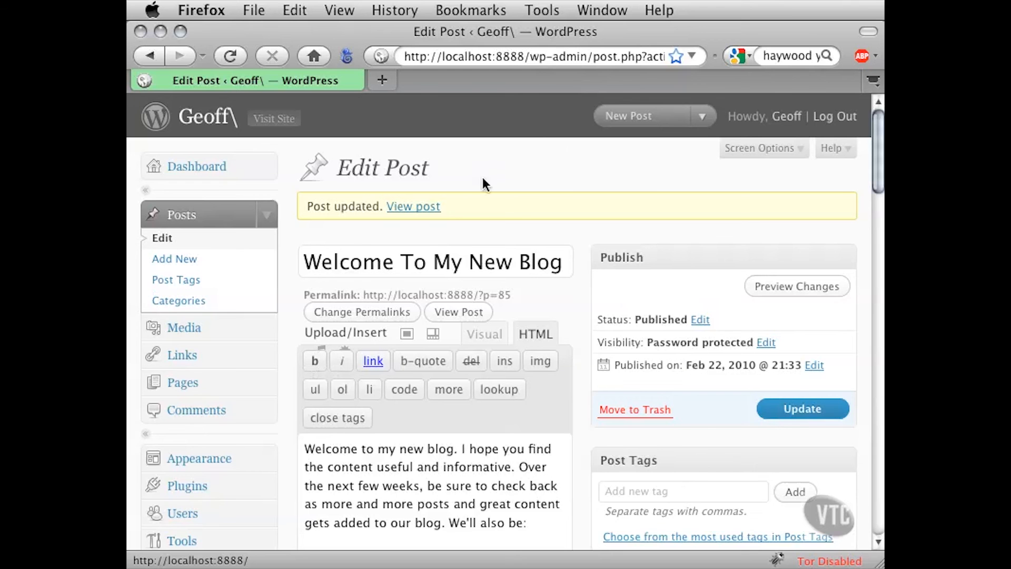
scroll(581, 295, "down", 1)
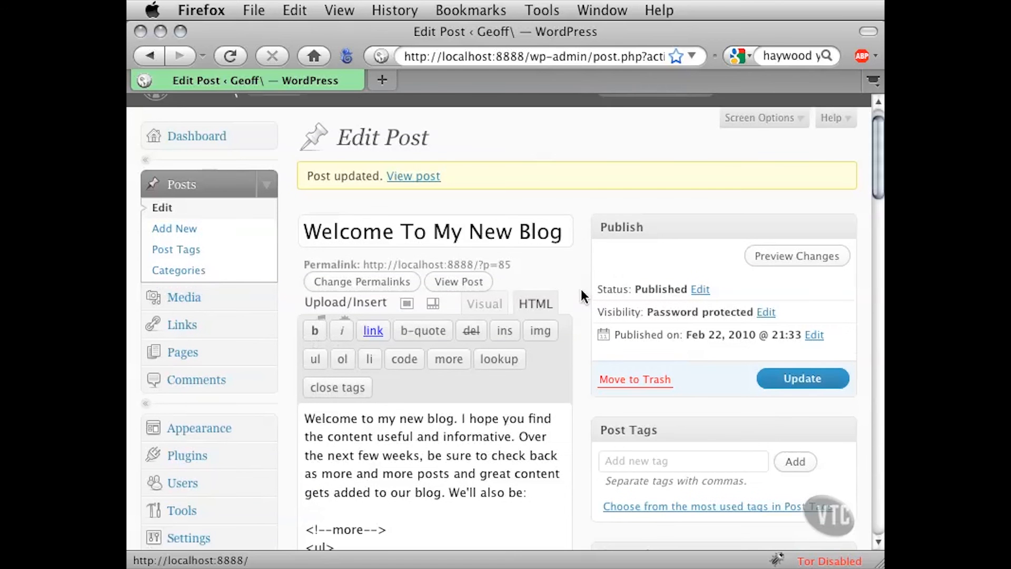
scroll(581, 295, "down", 2)
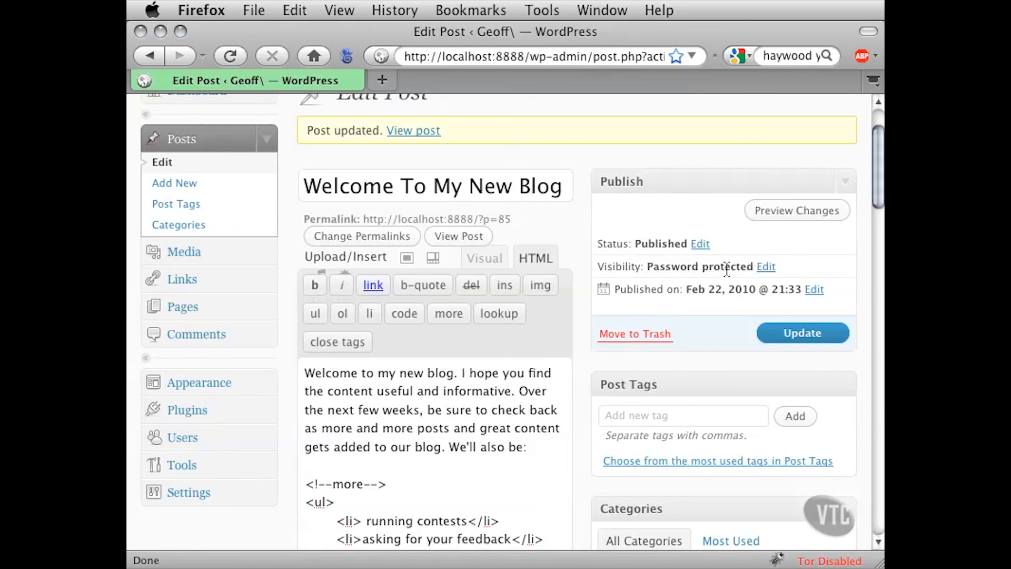
Change the visibility of the "Welcome To My New Blog" post to Public and update the post
left_click(766, 267)
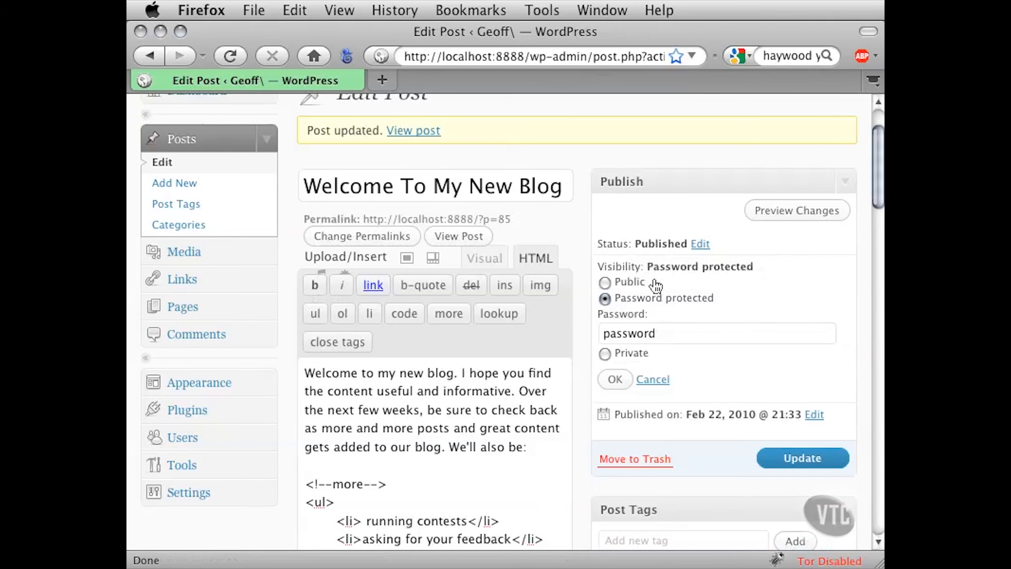
left_click(605, 281)
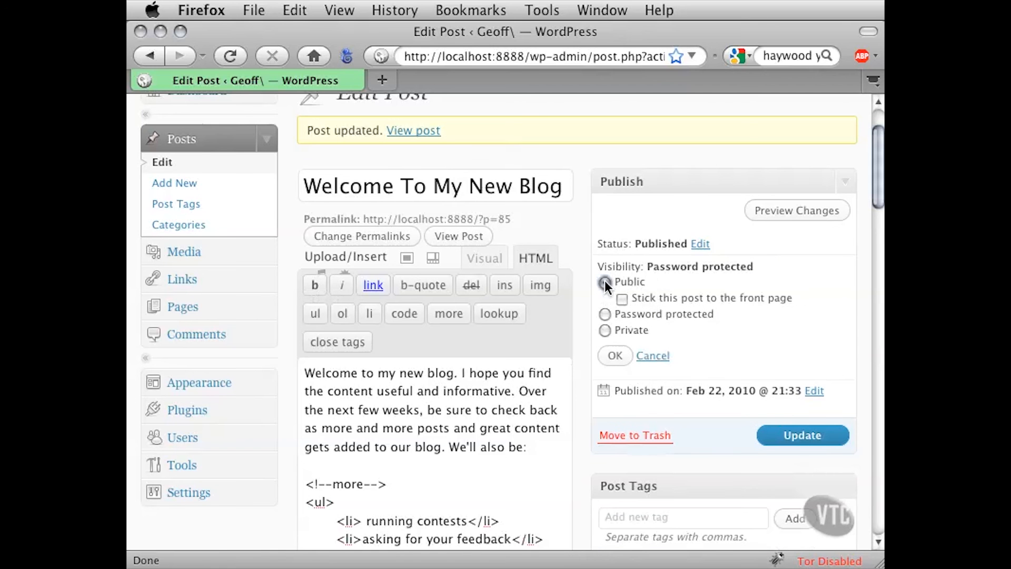
left_click(616, 356)
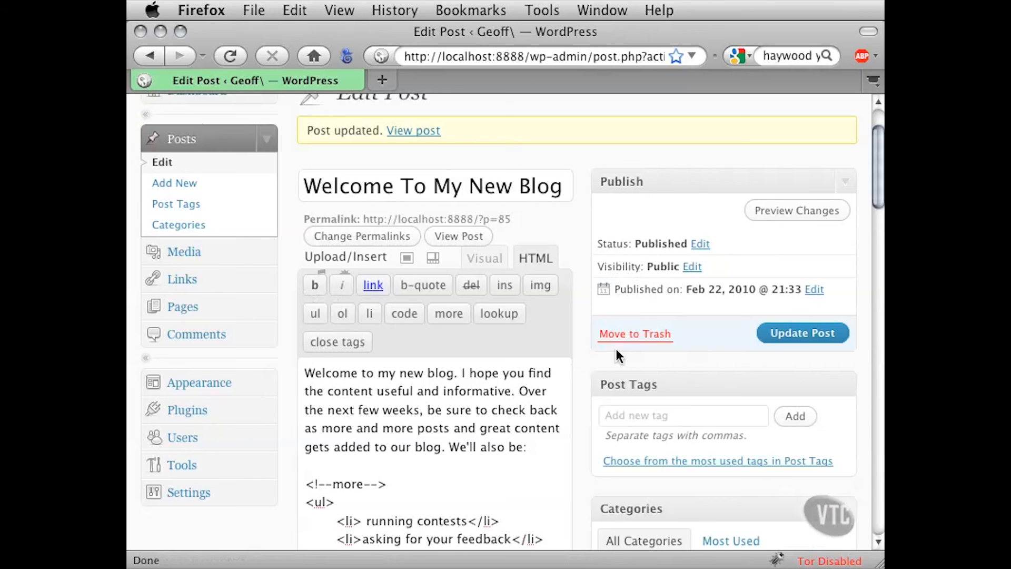
left_click(767, 339)
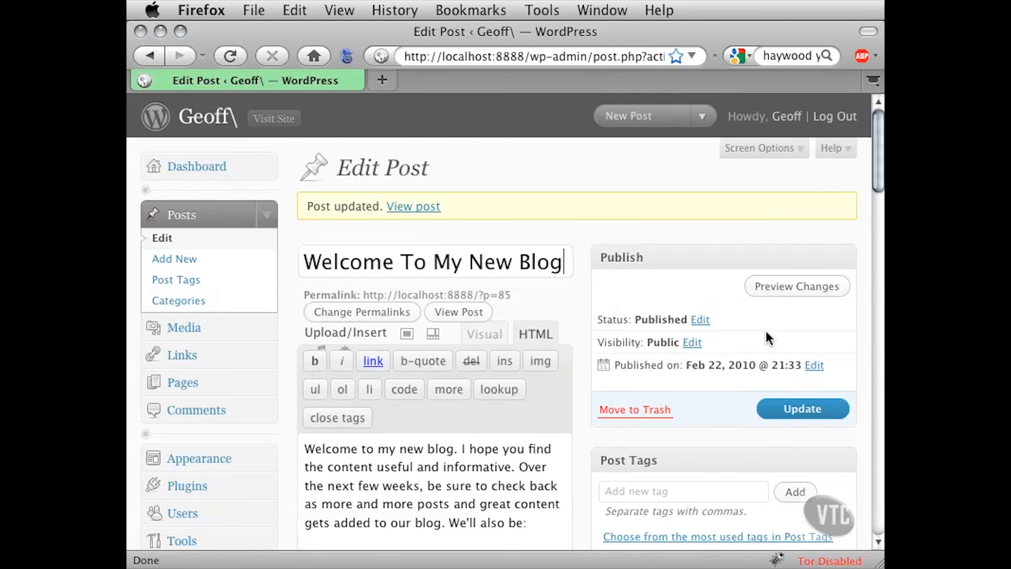
Visit the blog in a new tab, open the "Welcome To My New Blog" post and check its full content
left_click(267, 123)
left_click(432, 82)
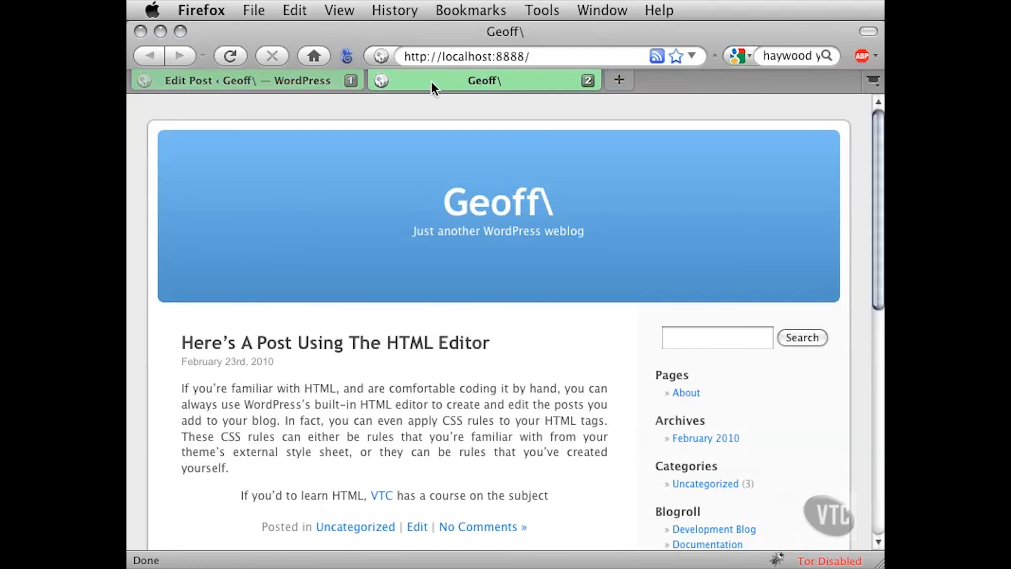
scroll(239, 203, "down", 10)
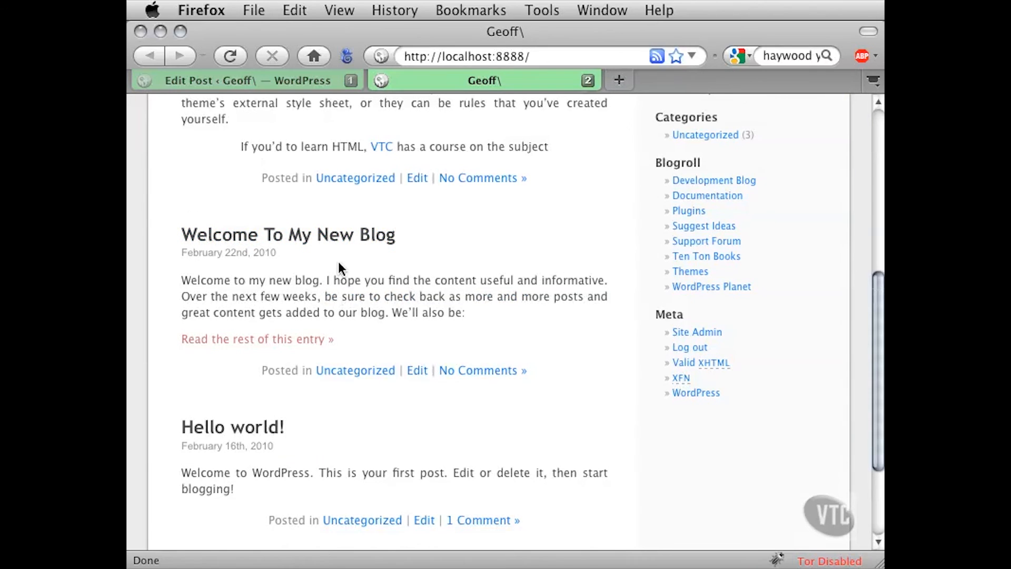
left_click(341, 237)
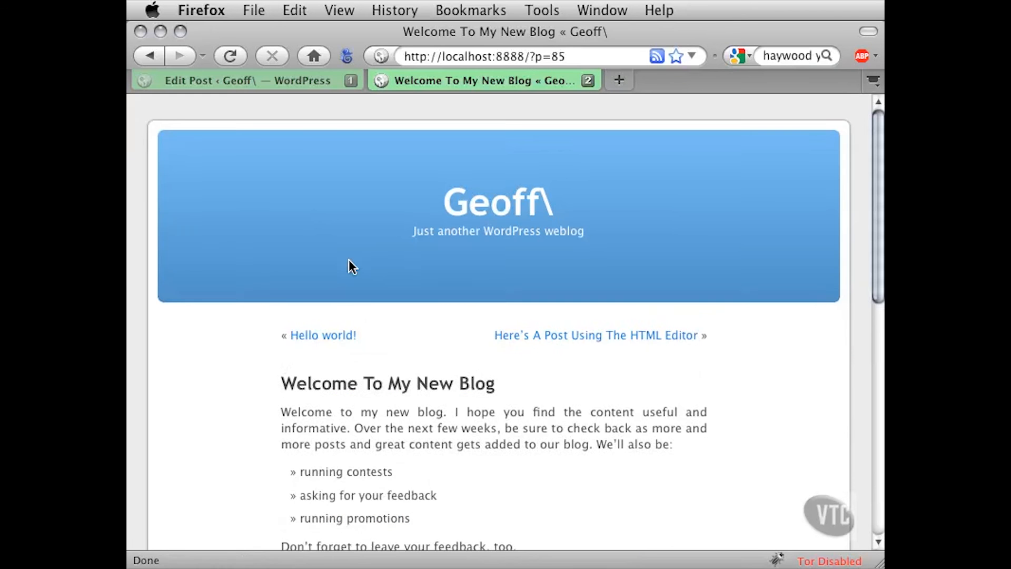
scroll(246, 384, "down", 3)
scroll(246, 384, "down", 1)
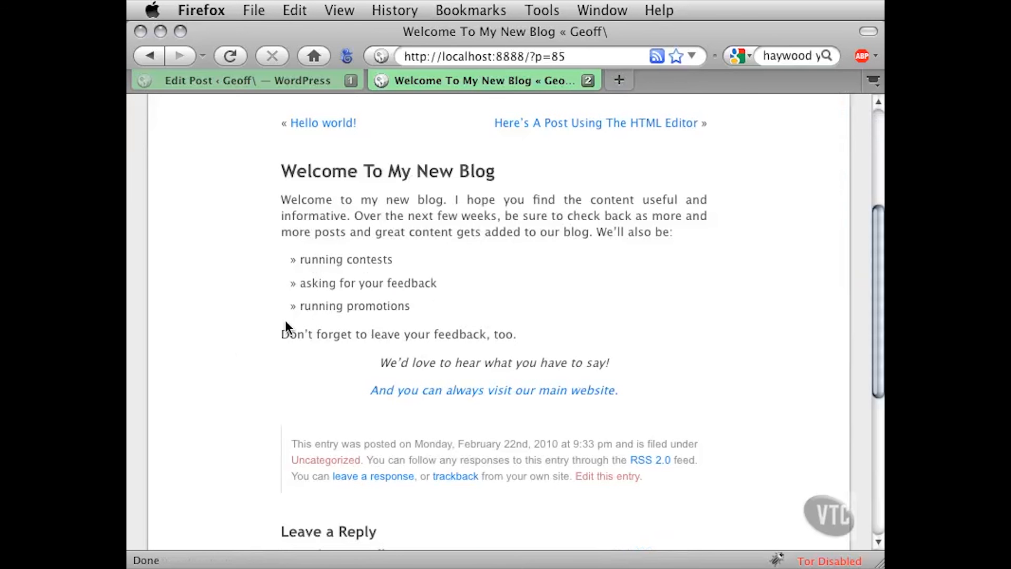
scroll(225, 352, "up", 1)
scroll(225, 351, "up", 3)
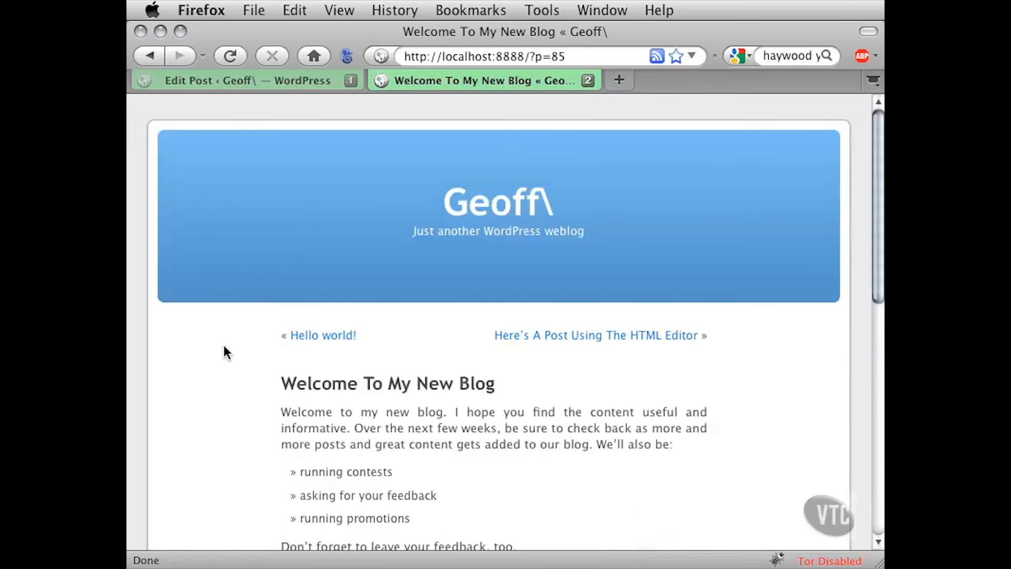